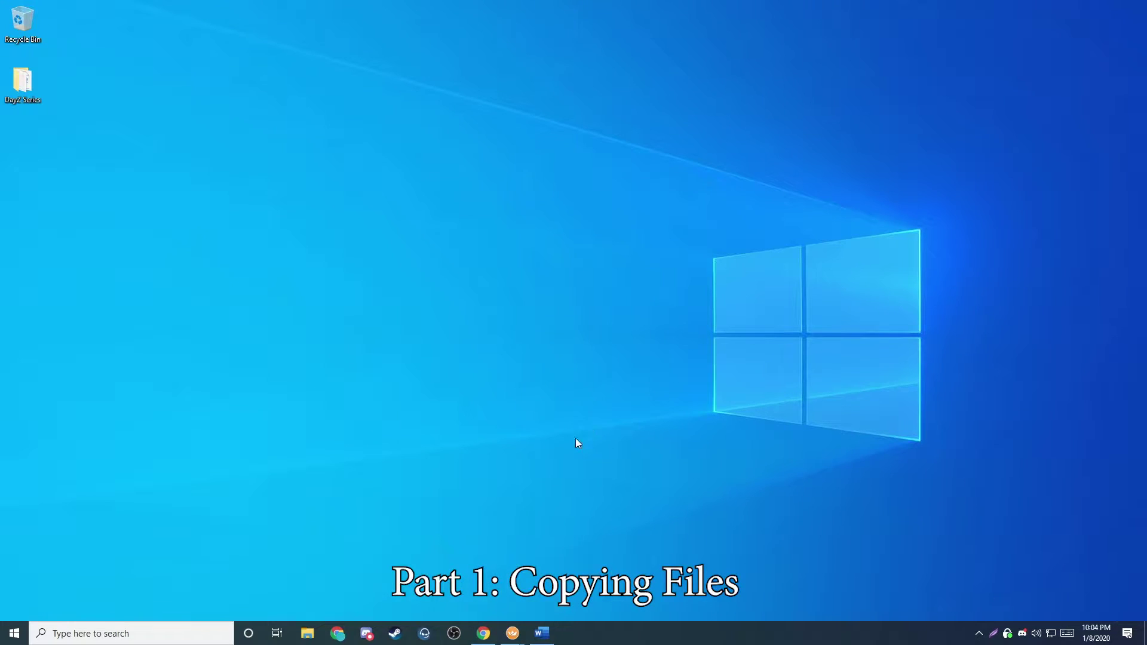
# Step: Switch to the remote desktop session and show This PC in File Explorer
pyautogui.moveTo(514, 640)
pyautogui.click(574, 580)
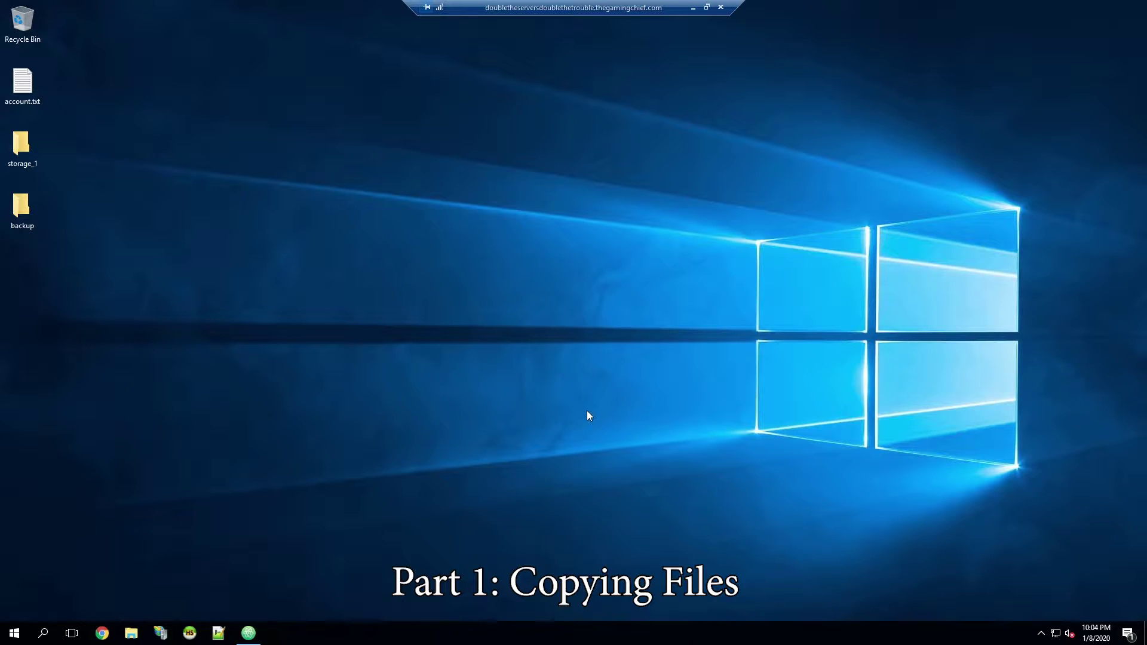
pyautogui.click(131, 633)
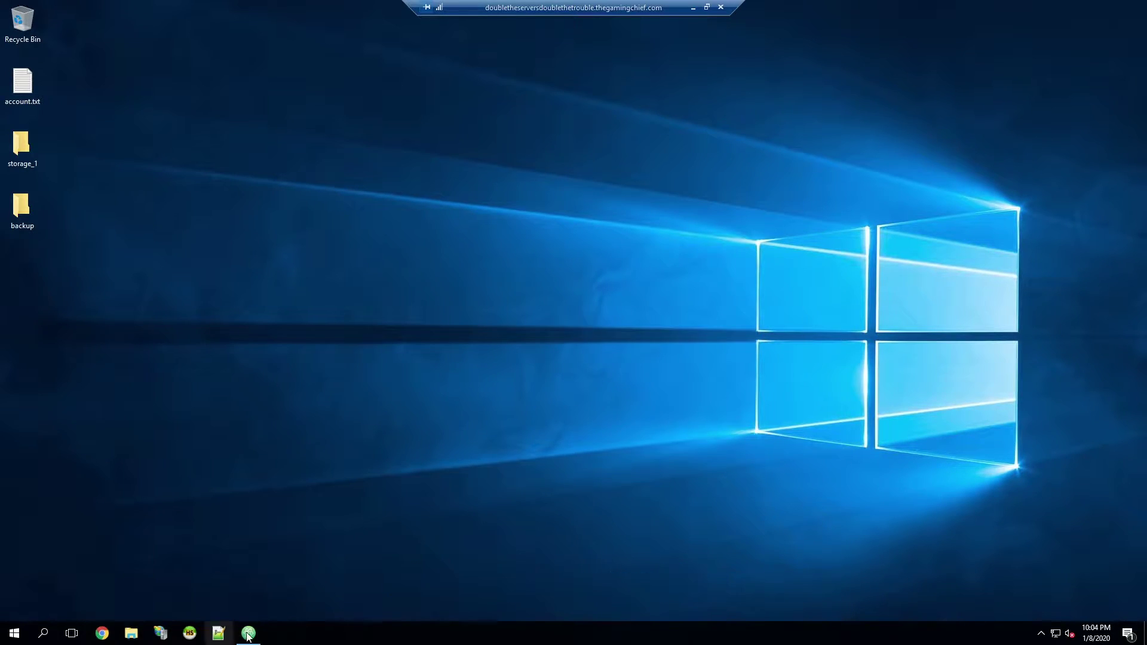
pyautogui.click(361, 285)
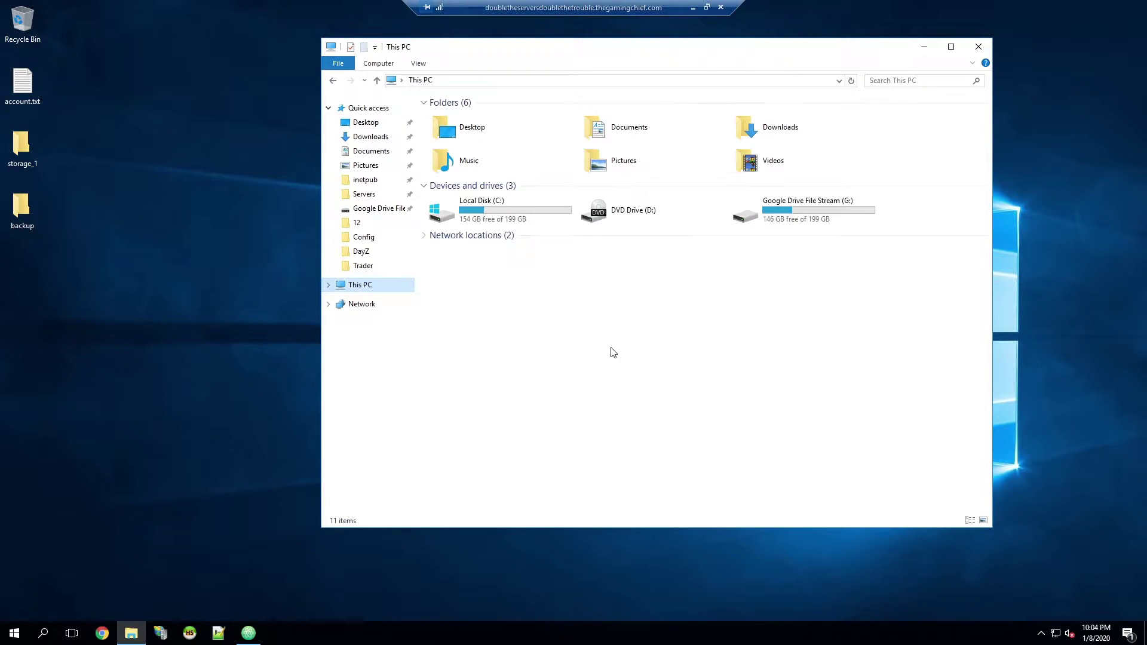
# Step: Go to the DayZ folder inside the Servers folder on Local Disk (C:)
pyautogui.doubleClick(514, 218)
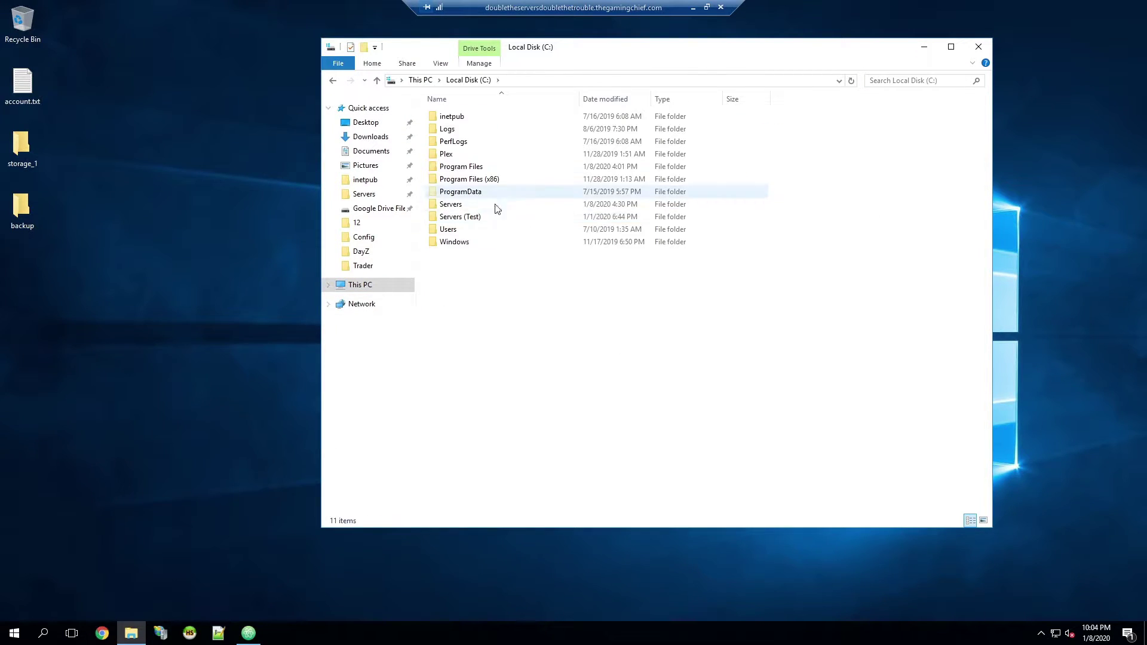
pyautogui.doubleClick(491, 209)
pyautogui.moveTo(494, 267); pyautogui.dragTo(508, 105)
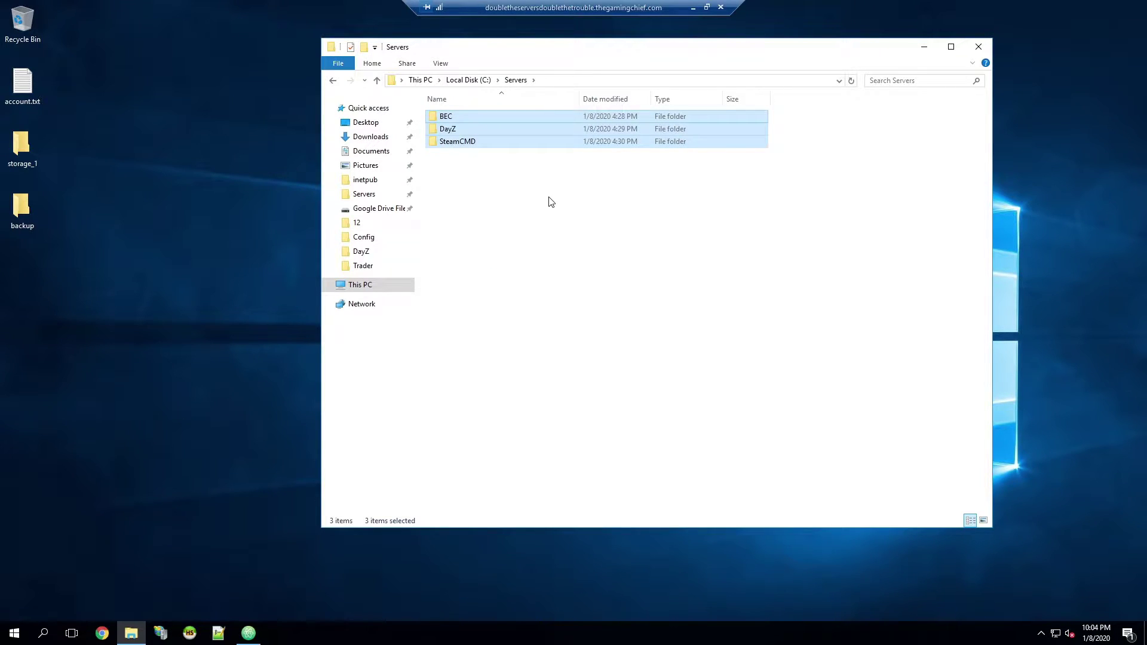
pyautogui.click(551, 202)
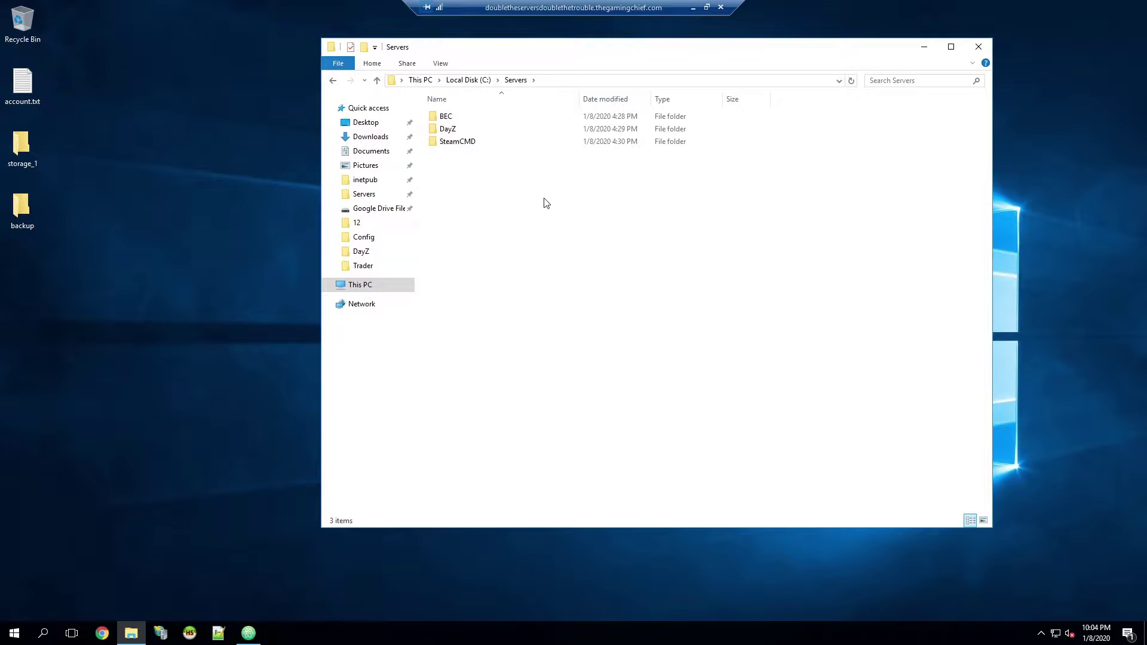
pyautogui.doubleClick(467, 131)
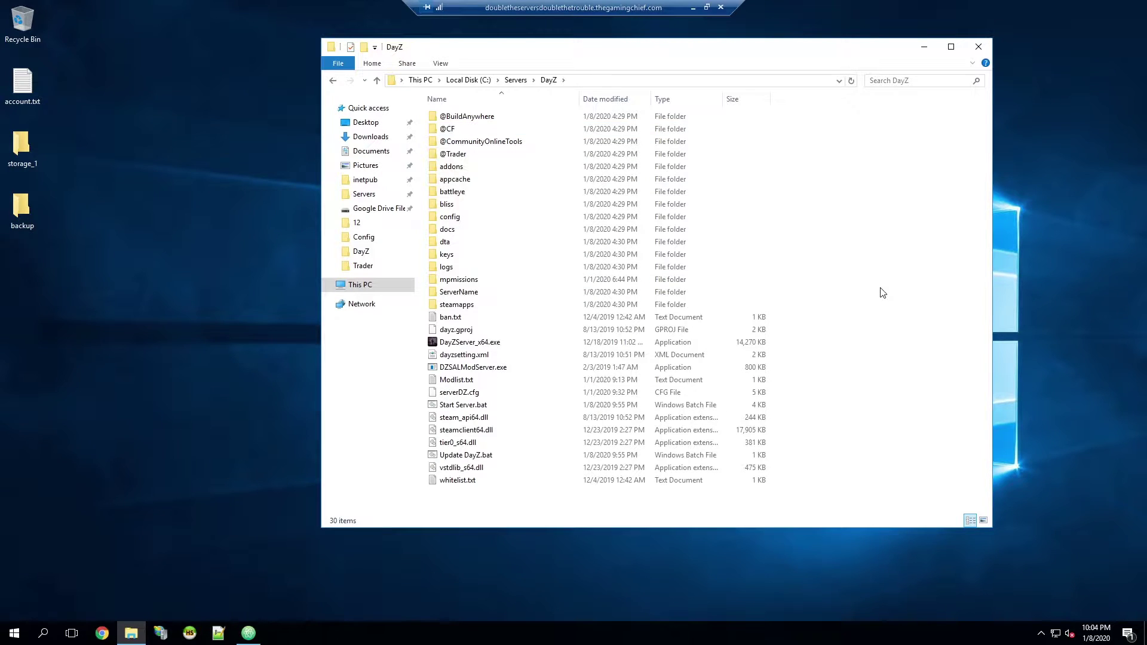
# Step: Duplicate DayZServer_x64.exe in the DayZ folder and name the copy DayZServer_x64_1.exe
pyautogui.click(561, 347)
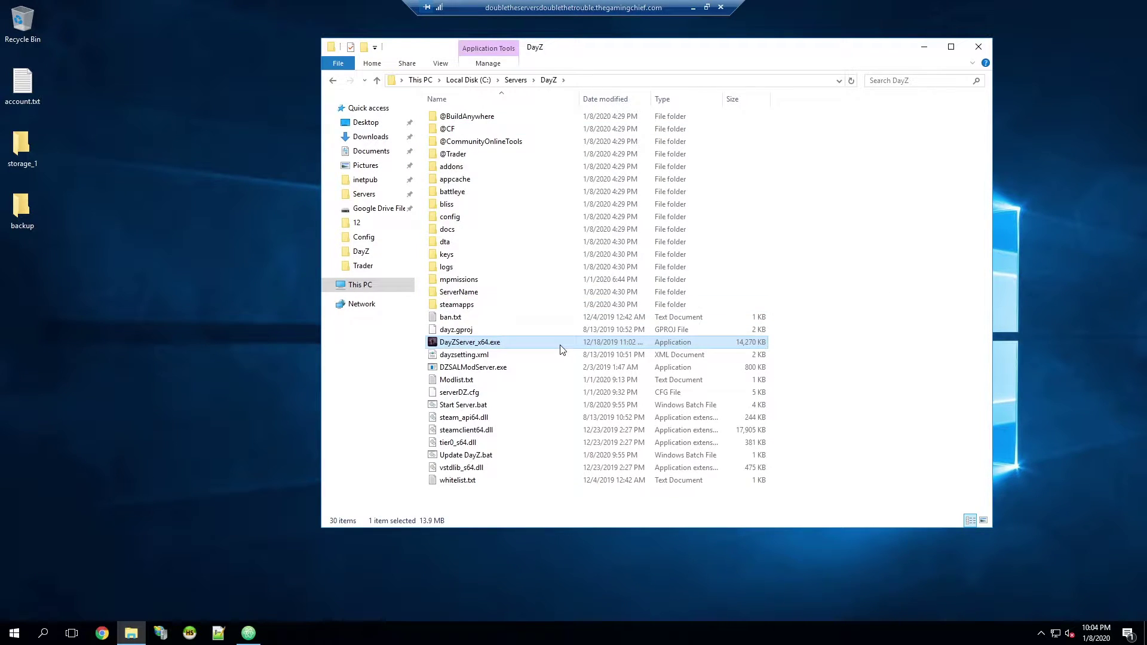
pyautogui.hotkey('ctrl', 'v')
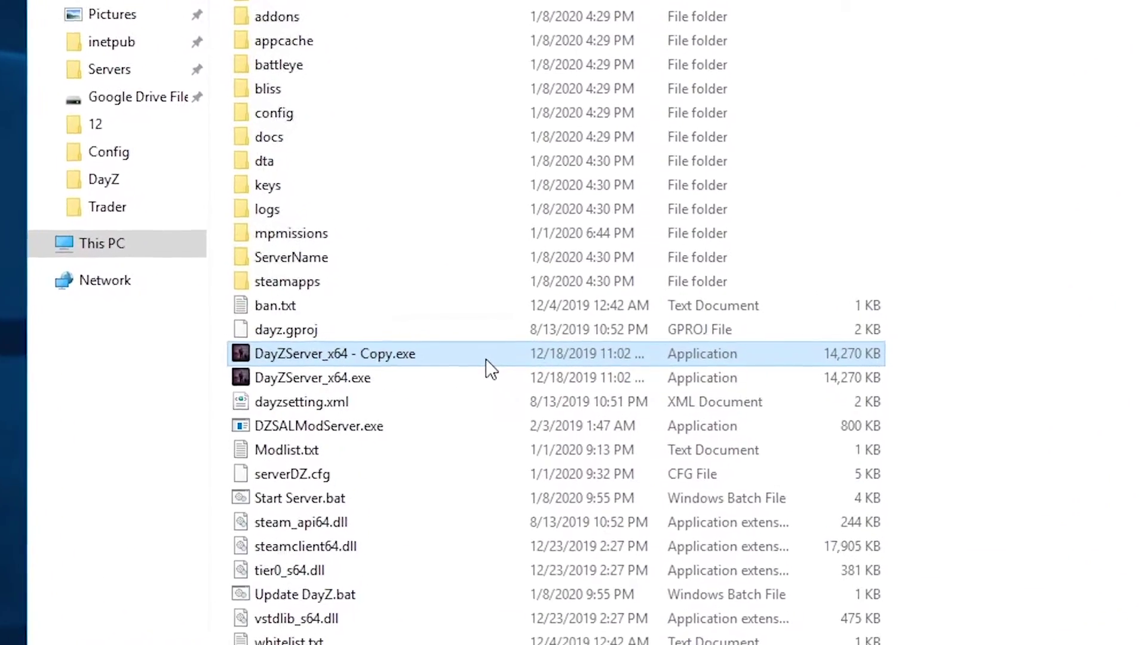
pyautogui.press('F2')
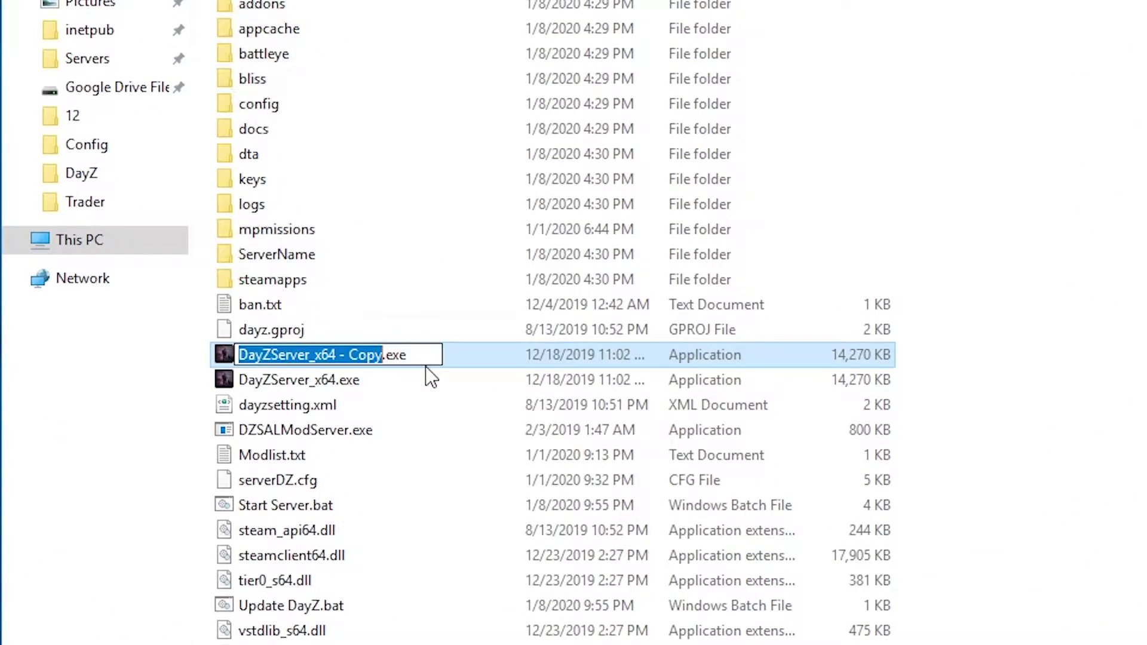
pyautogui.press('Right')
pyautogui.hotkey('shift', 'Left')
pyautogui.hotkey('shift', 'Left')
pyautogui.hotkey('shift', 'Left')
pyautogui.hotkey('shift', 'Left')
pyautogui.hotkey('shift', 'Left')
pyautogui.hotkey('shift', 'Left')
pyautogui.hotkey('shift', 'Left')
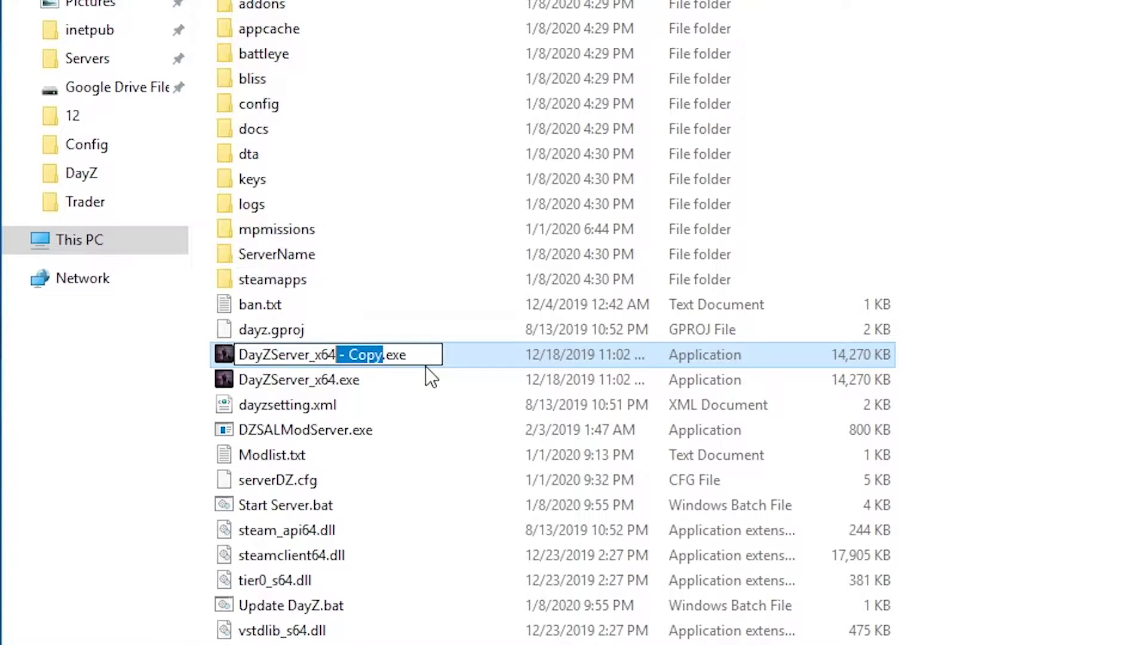
pyautogui.write('_1')
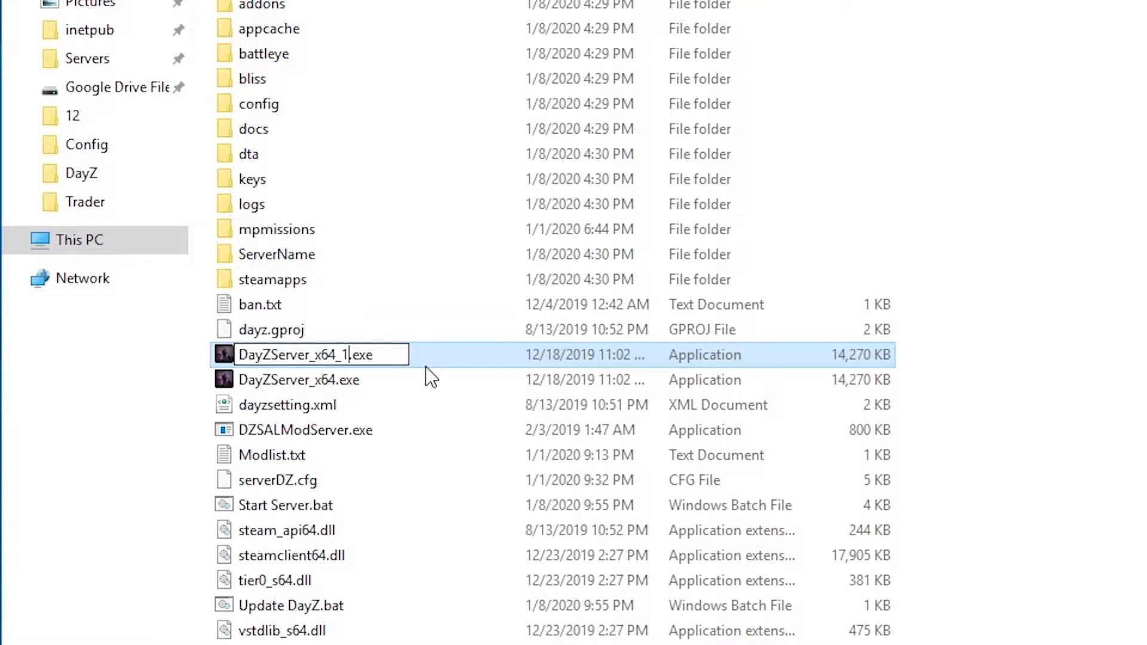
pyautogui.press('Return')
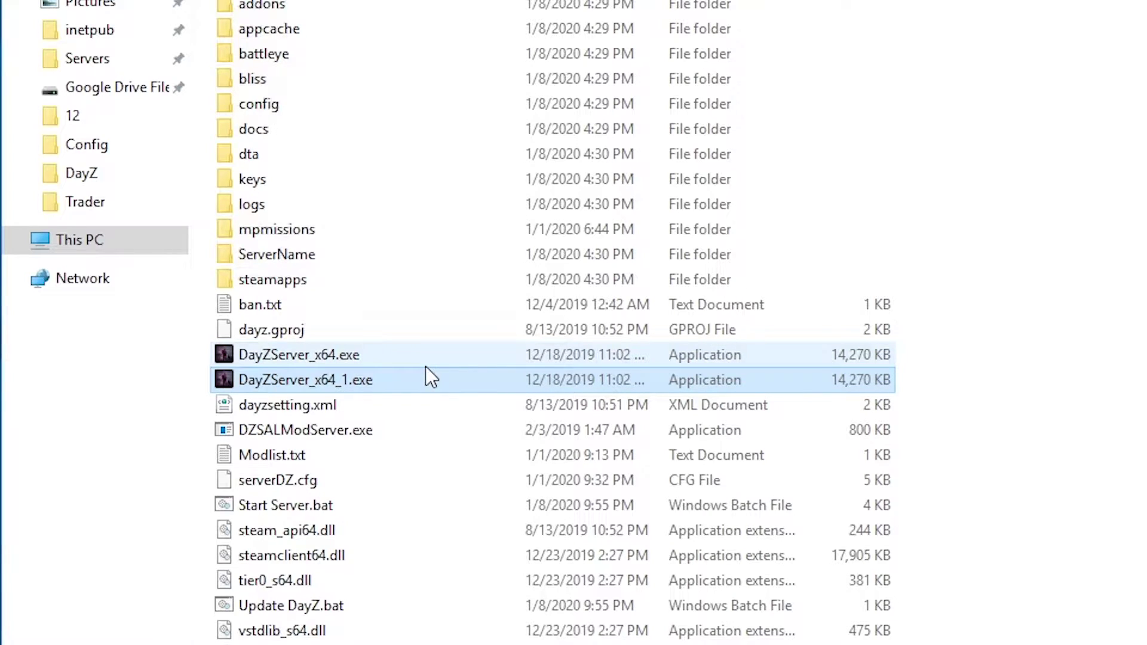
# Step: Duplicate DZSALModServer.exe in the same folder and name the copy DZSALModServer_1.exe
pyautogui.click(528, 429)
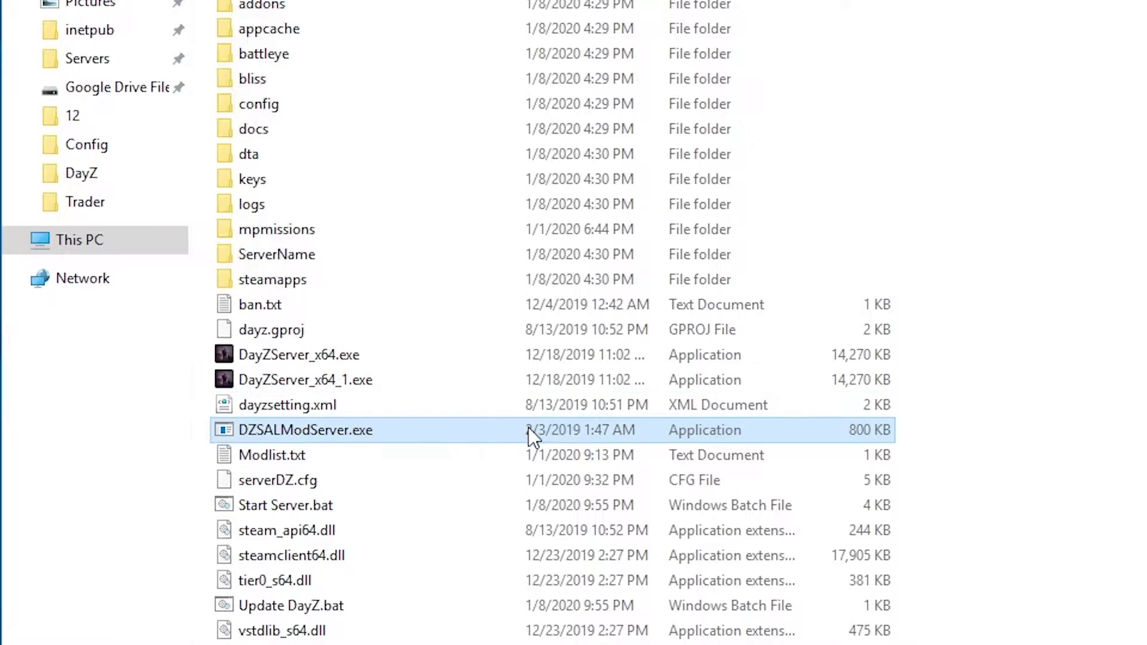
pyautogui.hotkey('ctrl', 'c')
pyautogui.hotkey('ctrl', 'v')
pyautogui.click(396, 432)
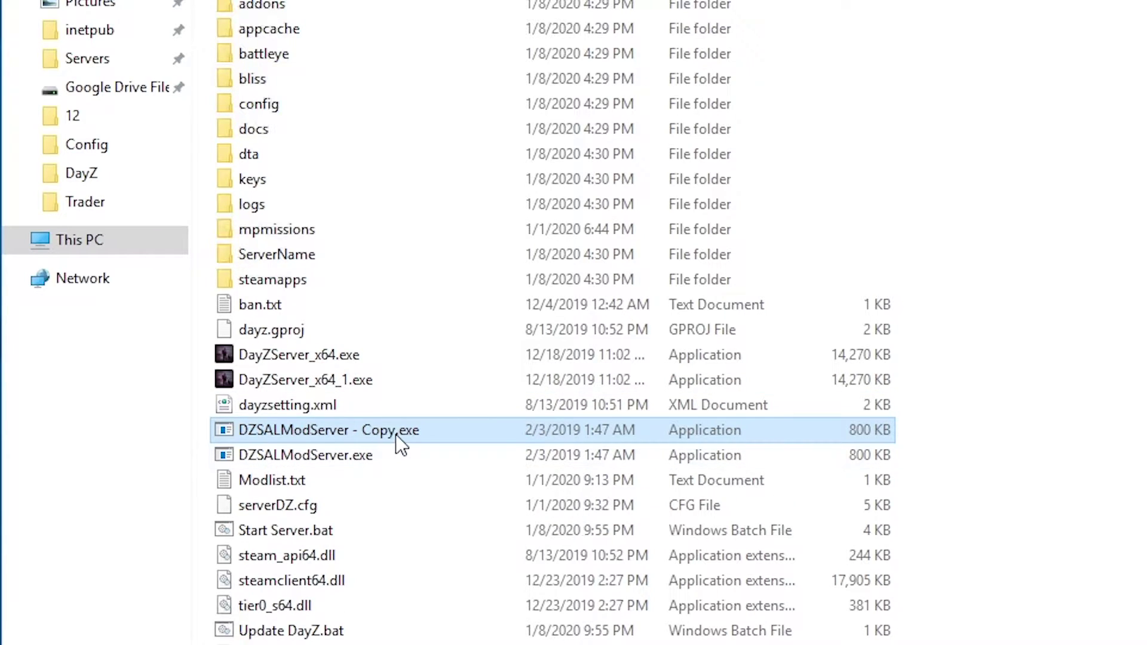
pyautogui.press('Right')
pyautogui.hotkey('shift', 'Left')
pyautogui.hotkey('shift', 'Left')
pyautogui.hotkey('shift', 'Left')
pyautogui.hotkey('shift', 'Left')
pyautogui.hotkey('shift', 'Left')
pyautogui.hotkey('shift', 'Left')
pyautogui.hotkey('shift', 'Left')
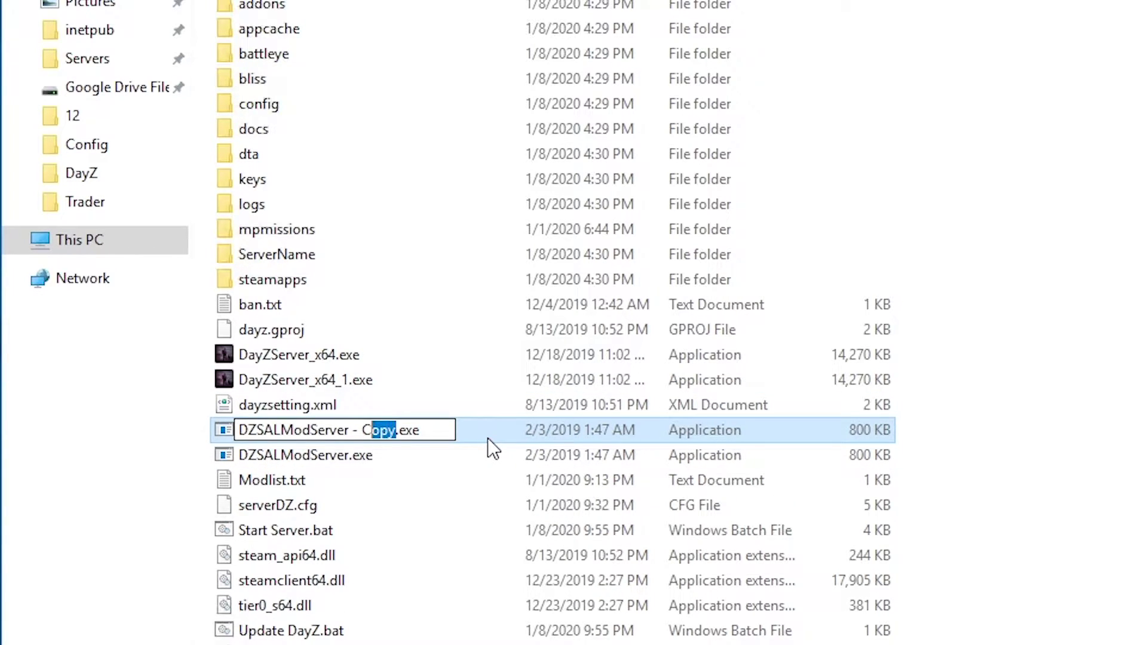
pyautogui.hotkey('shift', 'Left')
pyautogui.write('_1')
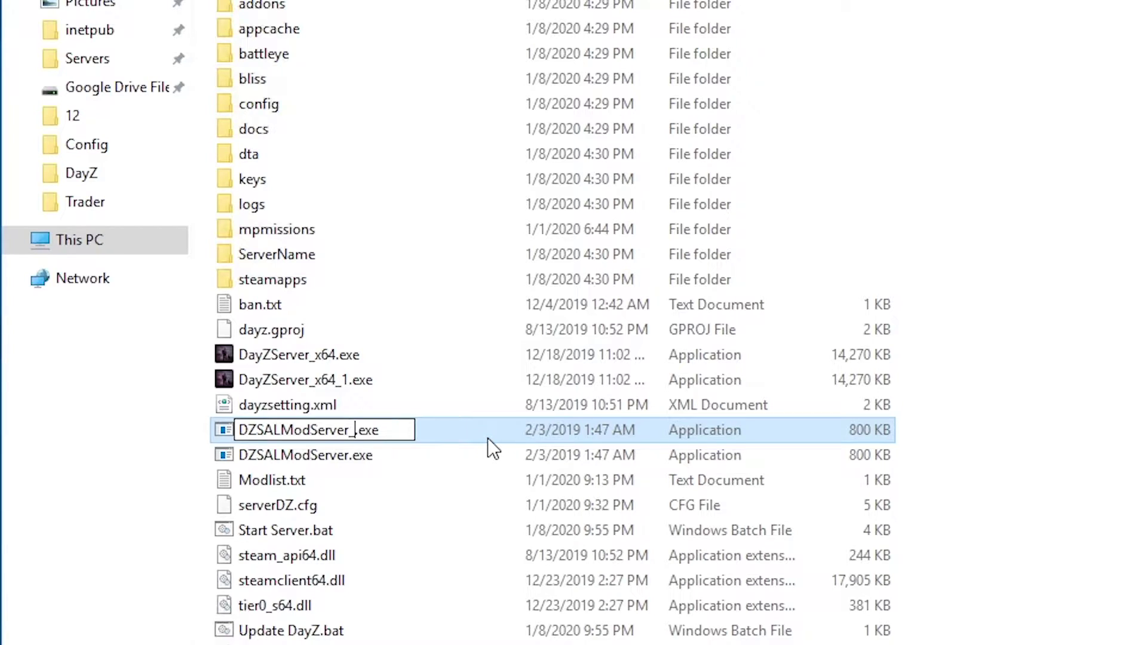
pyautogui.press('Return')
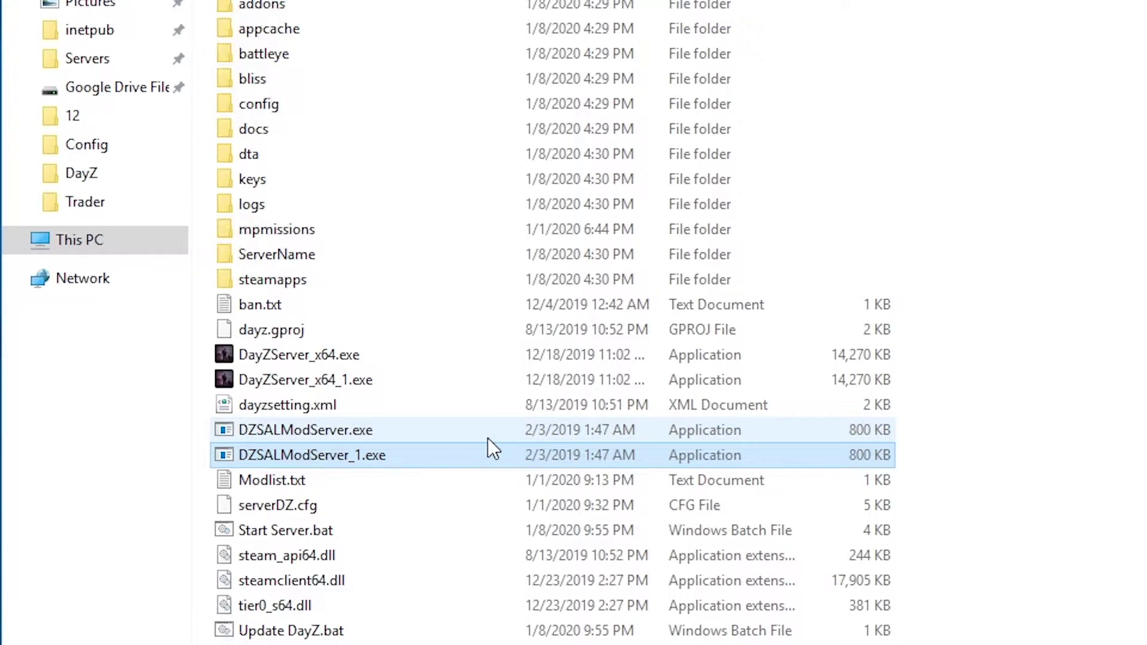
# Step: Duplicate the Start Server.bat batch file and name the copy Start Server_1.bat
pyautogui.click(328, 530)
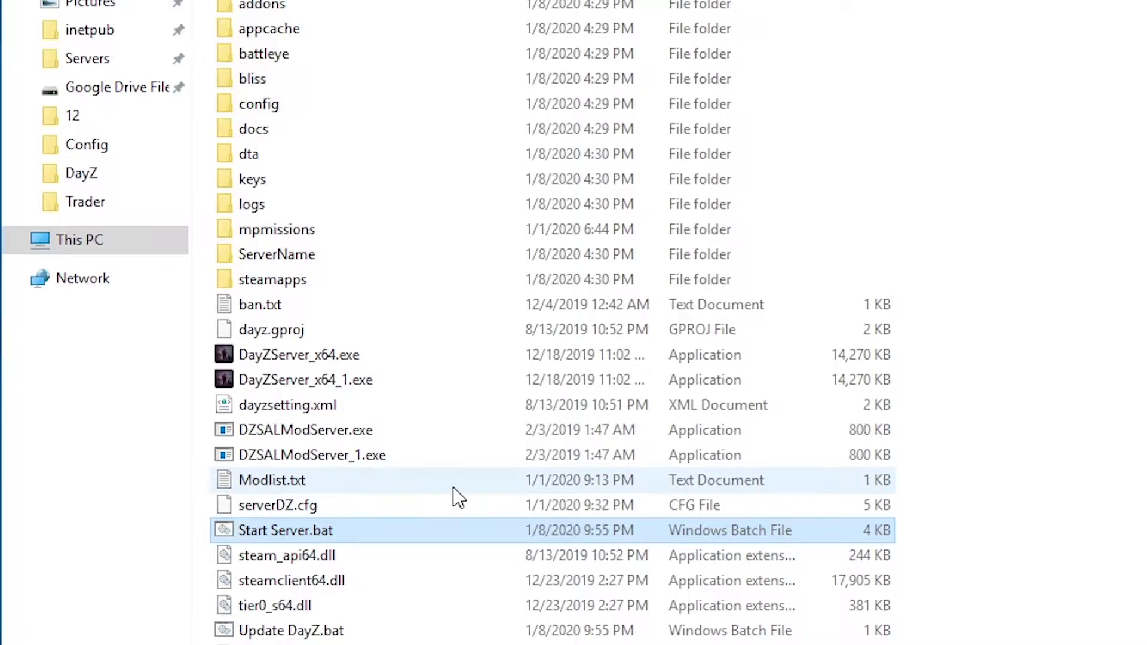
pyautogui.hotkey('ctrl', 'c')
pyautogui.hotkey('ctrl', 'v')
pyautogui.click(360, 531)
pyautogui.click(357, 531)
pyautogui.hotkey('shift', 'Left')
pyautogui.hotkey('shift', 'Left')
pyautogui.hotkey('shift', 'Left')
pyautogui.hotkey('shift', 'Left')
pyautogui.hotkey('shift', 'Left')
pyautogui.hotkey('shift', 'Left')
pyautogui.hotkey('shift', 'Left')
pyautogui.hotkey('shift', 'Left')
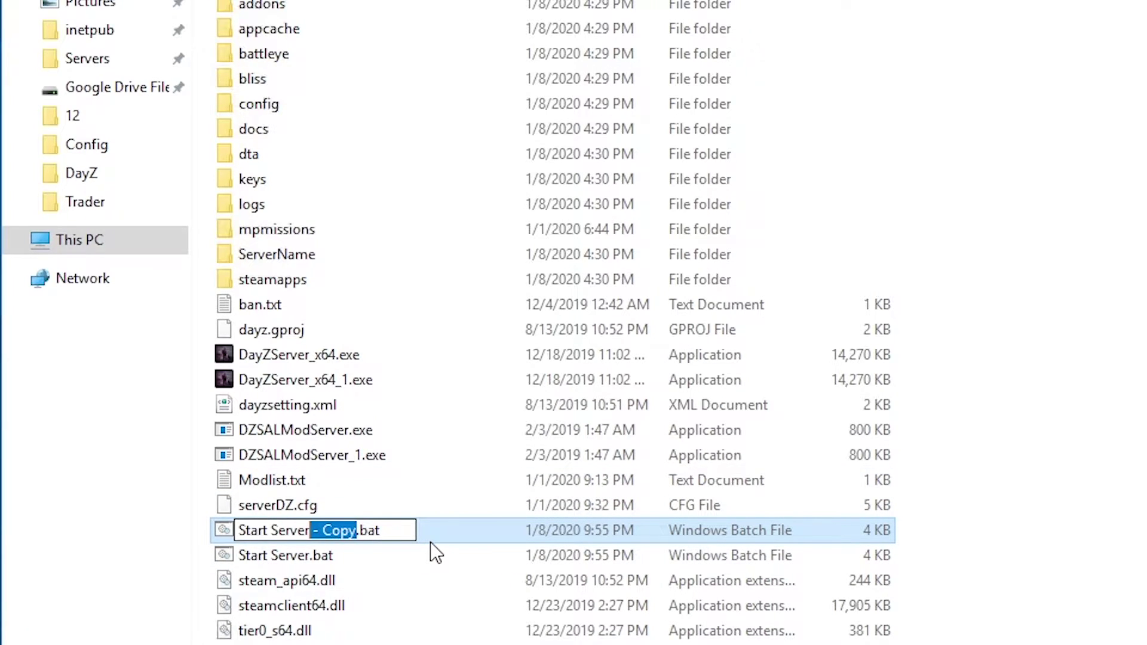
pyautogui.write('_1')
pyautogui.press('Return')
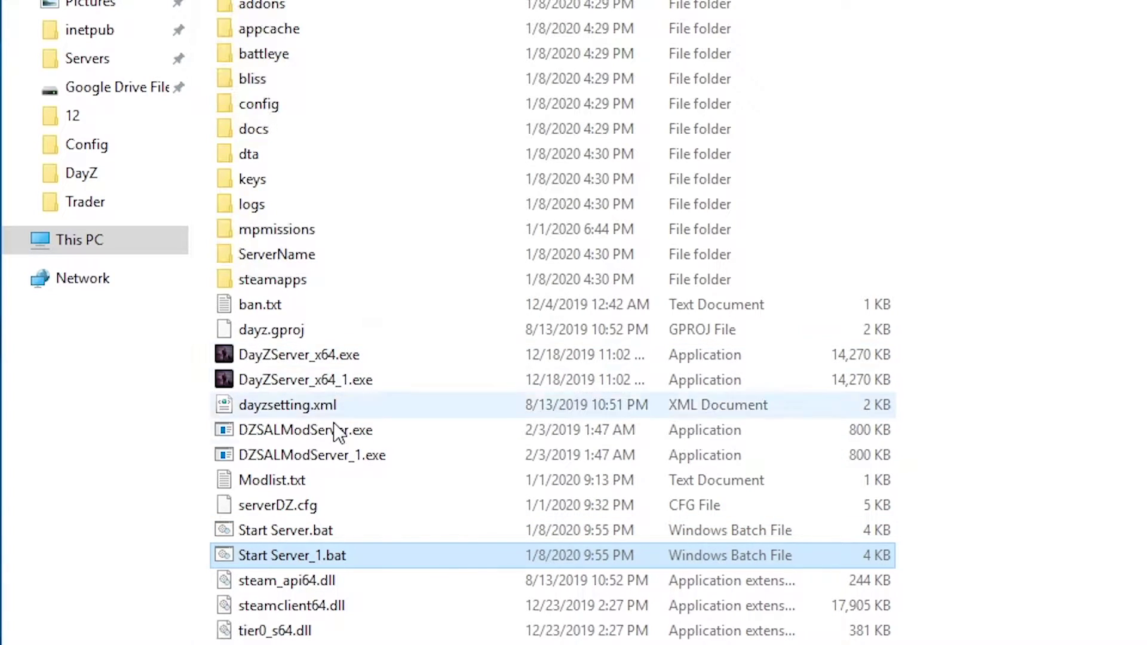
# Step: Duplicate the serverDZ.cfg configuration file and name the copy serverDZ_1.cfg
pyautogui.click(365, 505)
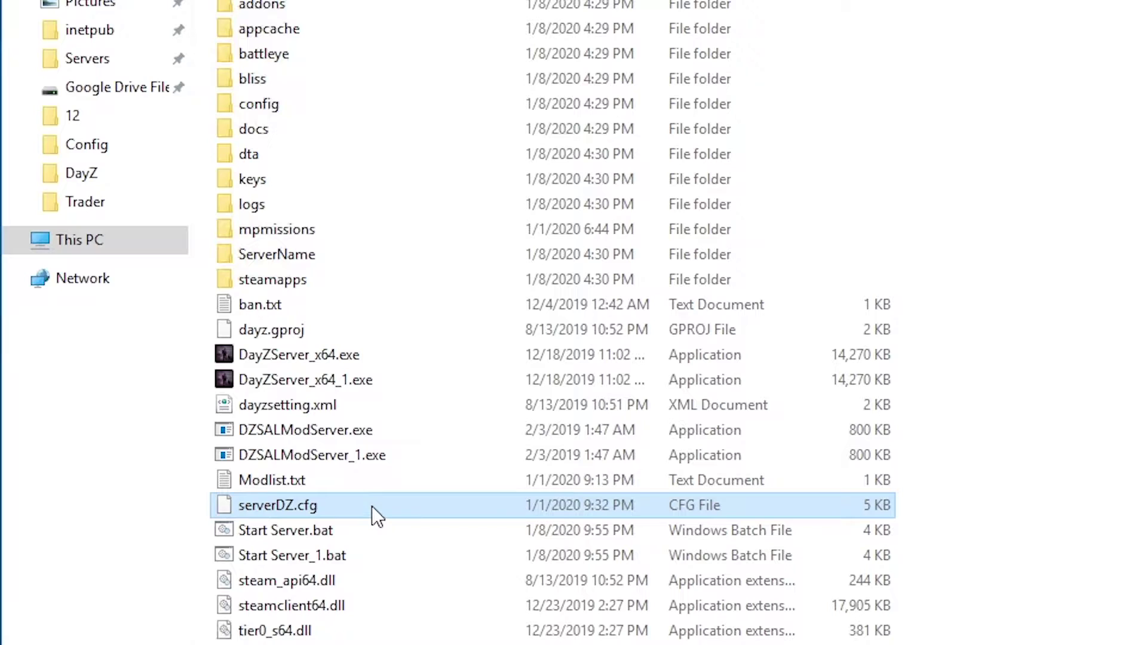
pyautogui.hotkey('ctrl', 'c')
pyautogui.hotkey('ctrl', 'v')
pyautogui.press('F2')
pyautogui.press('Right')
pyautogui.press('Right')
pyautogui.press('BackSpace')
pyautogui.press('BackSpace')
pyautogui.press('BackSpace')
pyautogui.press('BackSpace')
pyautogui.press('BackSpace')
pyautogui.press('BackSpace')
pyautogui.press('BackSpace')
pyautogui.write('_1')
pyautogui.press('Return')
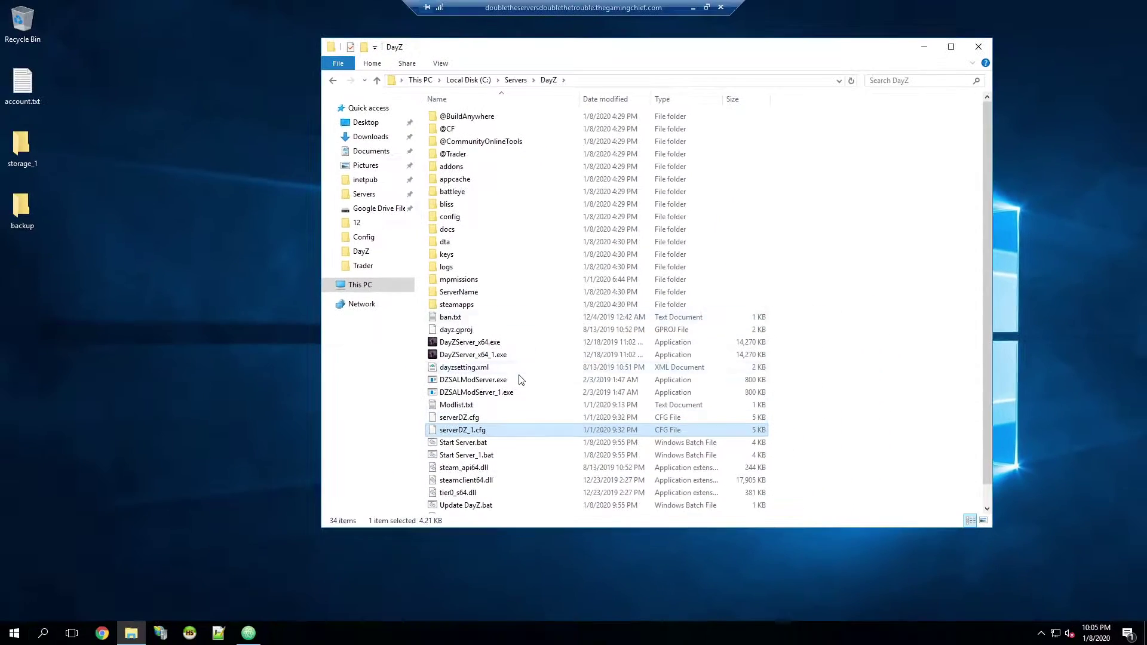
# Step: Open the mpmissions folder inside the DayZ server folder
pyautogui.click(531, 411)
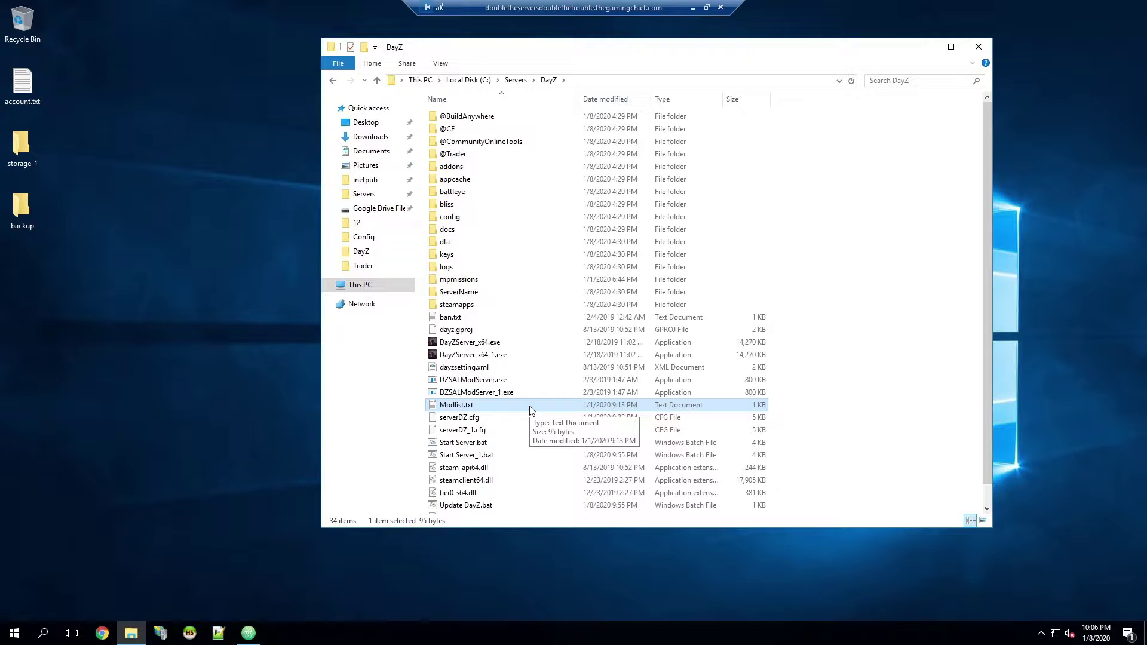
pyautogui.click(726, 284)
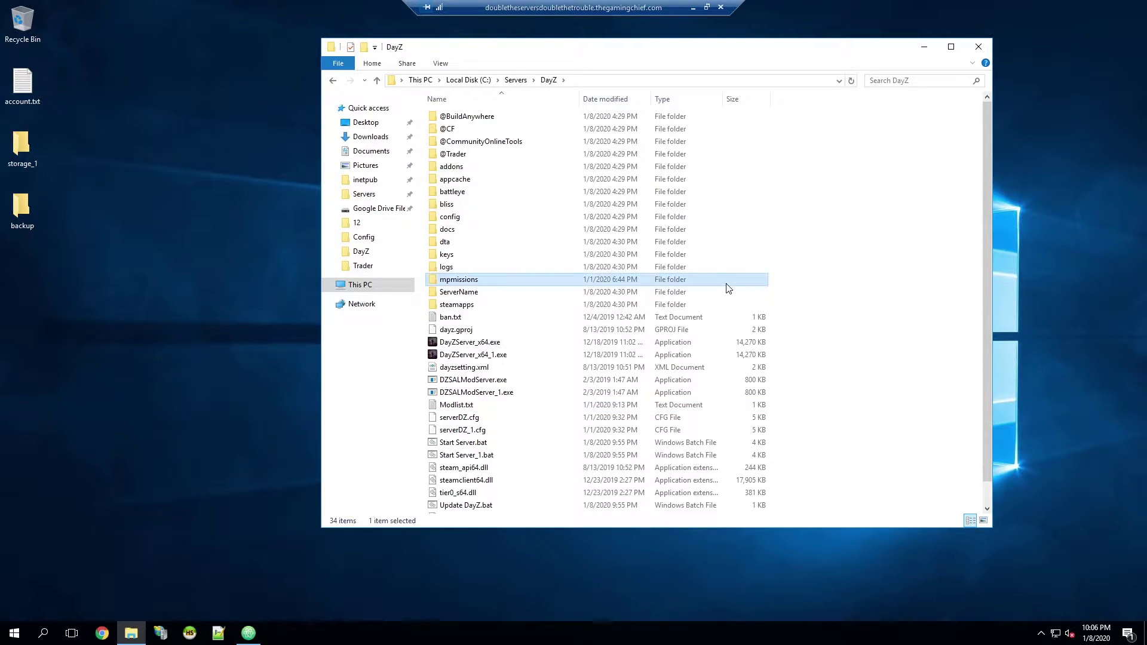
pyautogui.doubleClick(726, 284)
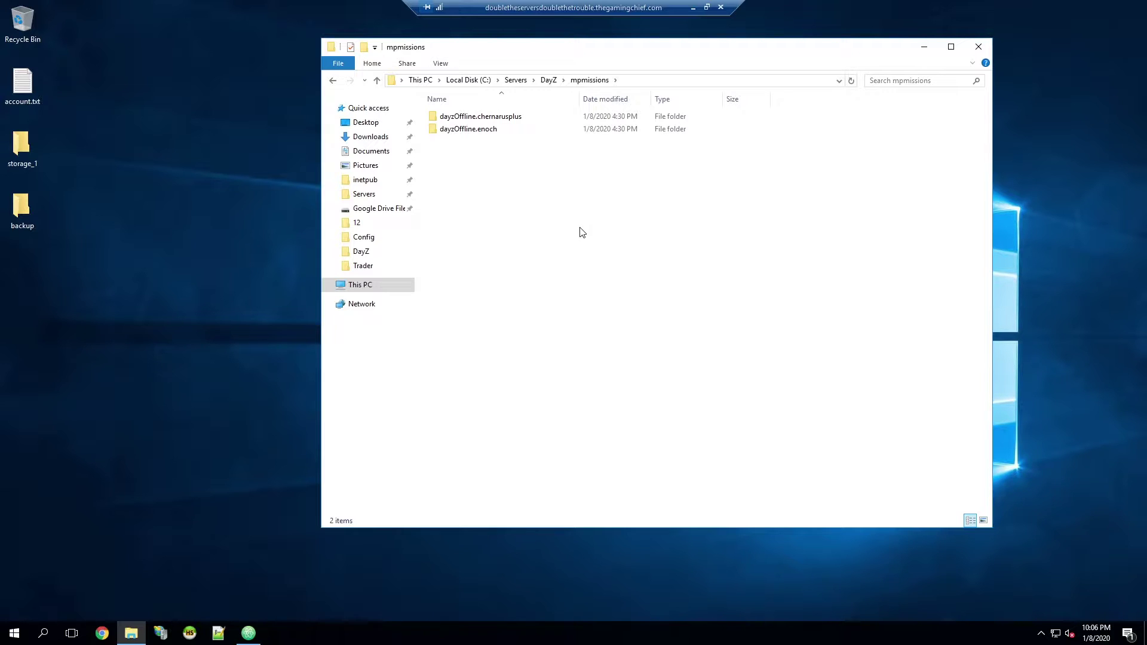
# Step: Duplicate the dayzOffline.chernarusplus mission folder and name the copy dayzOffline_1.chernarusplus
pyautogui.click(563, 116)
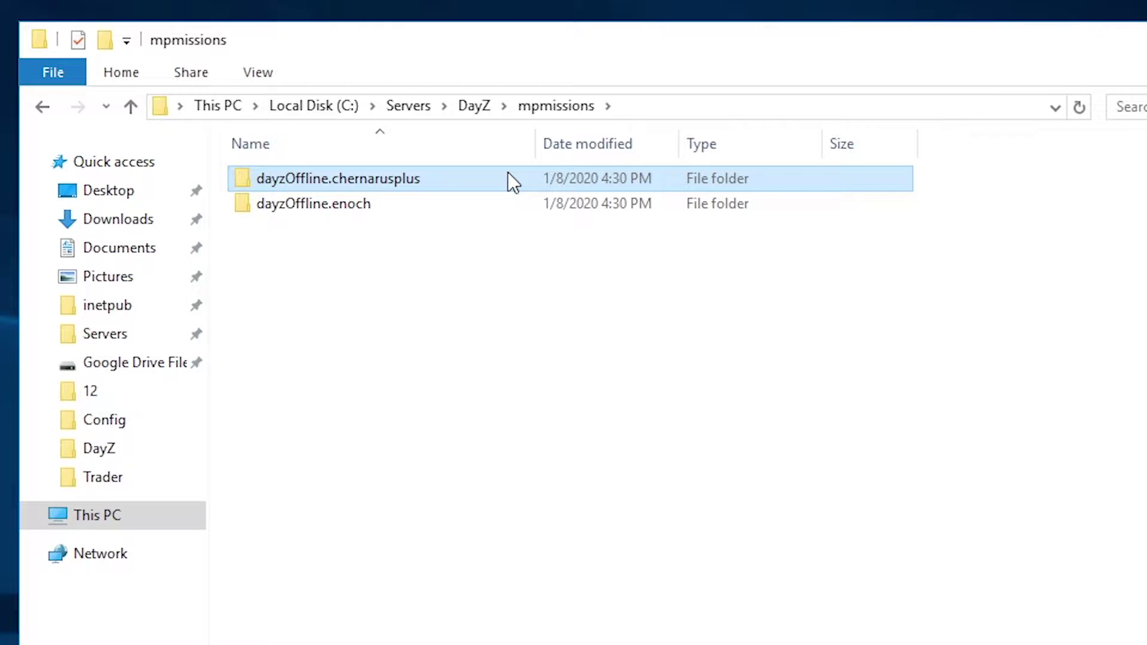
pyautogui.hotkey('ctrl', 'v')
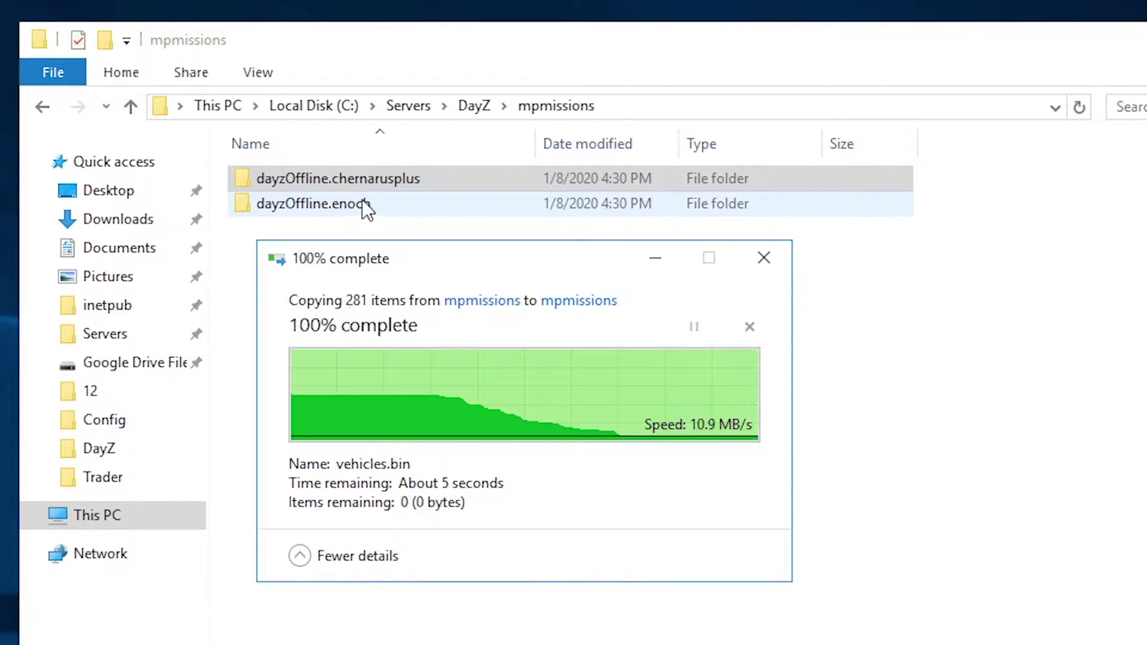
pyautogui.press('F2')
pyautogui.press('End')
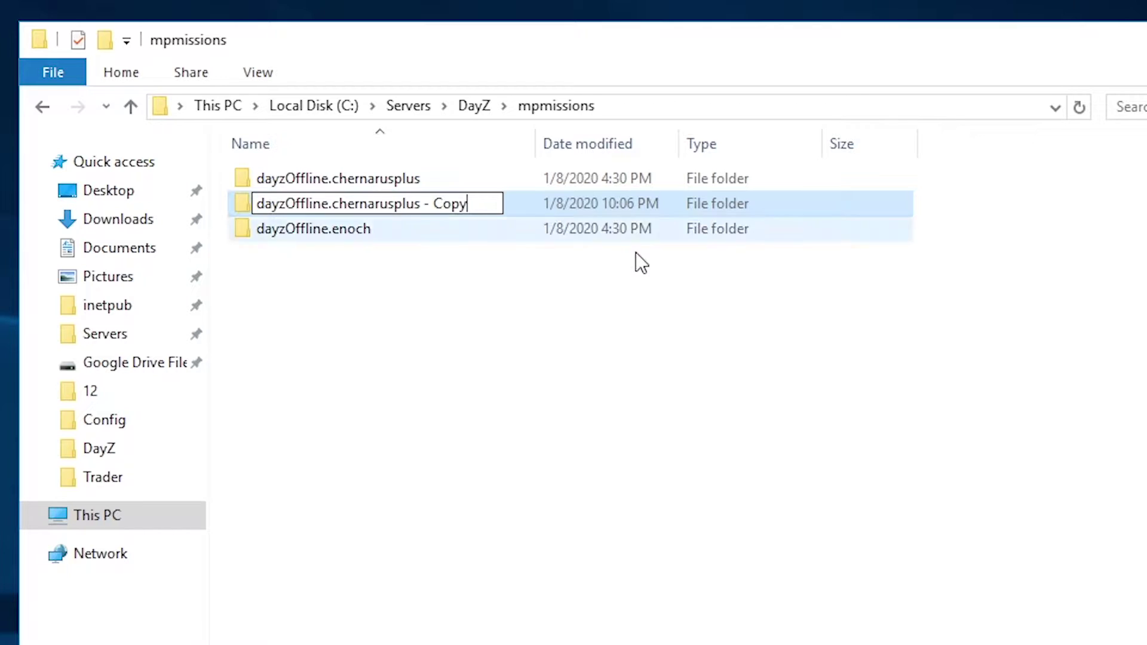
pyautogui.press('BackSpace')
pyautogui.press('BackSpace')
pyautogui.press('BackSpace')
pyautogui.press('BackSpace')
pyautogui.press('BackSpace')
pyautogui.press('BackSpace')
pyautogui.press('BackSpace')
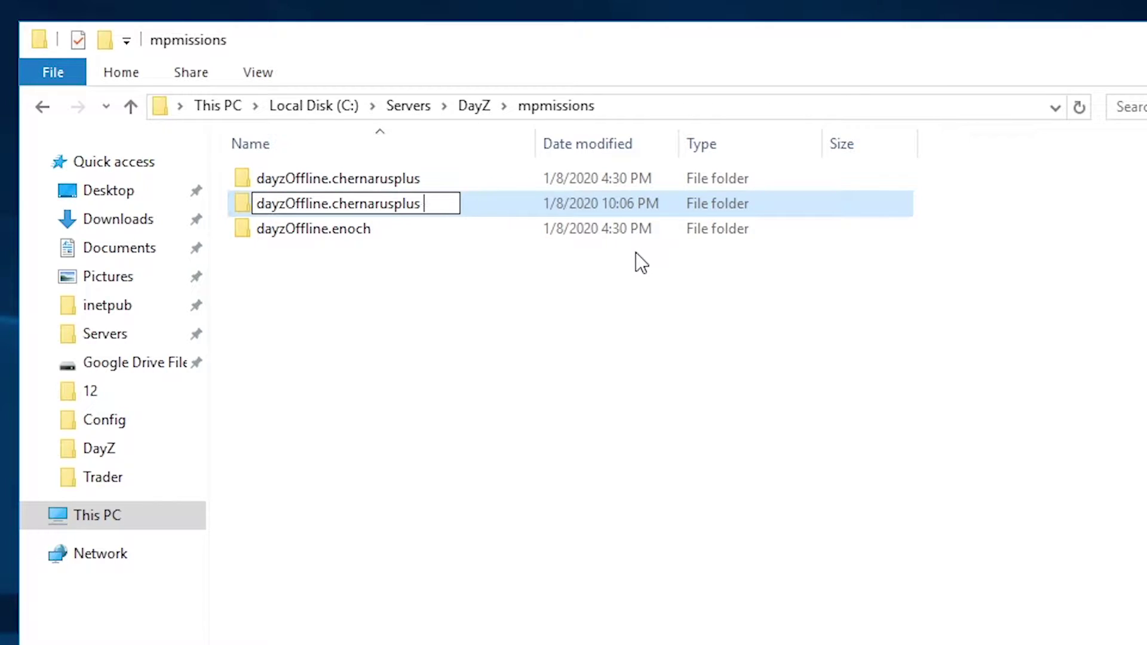
pyautogui.press('Left')
pyautogui.press('Left')
pyautogui.press('Left')
pyautogui.press('Left')
pyautogui.press('Left')
pyautogui.press('Left')
pyautogui.press('Left')
pyautogui.press('Left')
pyautogui.press('Left')
pyautogui.press('Left')
pyautogui.press('Left')
pyautogui.press('Left')
pyautogui.press('Left')
pyautogui.write('_1')
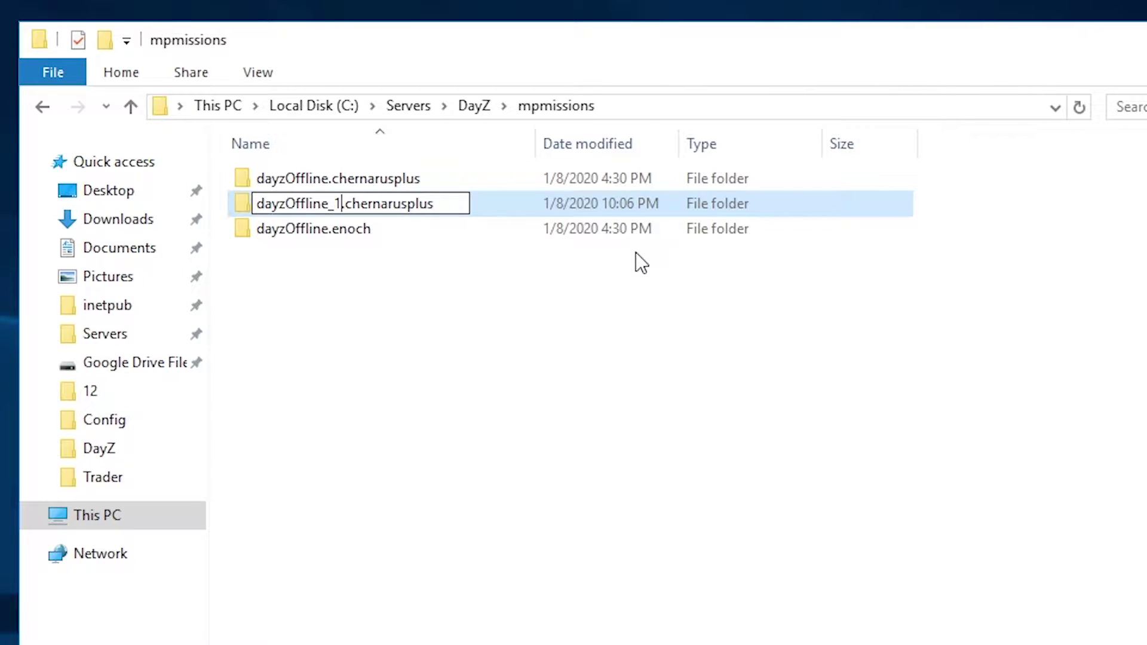
pyautogui.press('Right')
pyautogui.press('Right')
pyautogui.press('Right')
pyautogui.press('Right')
pyautogui.press('Right')
pyautogui.press('Right')
pyautogui.press('Right')
pyautogui.press('Right')
pyautogui.press('Right')
pyautogui.press('Right')
pyautogui.press('Right')
pyautogui.press('Right')
pyautogui.press('Right')
pyautogui.press('Right')
pyautogui.press('Return')
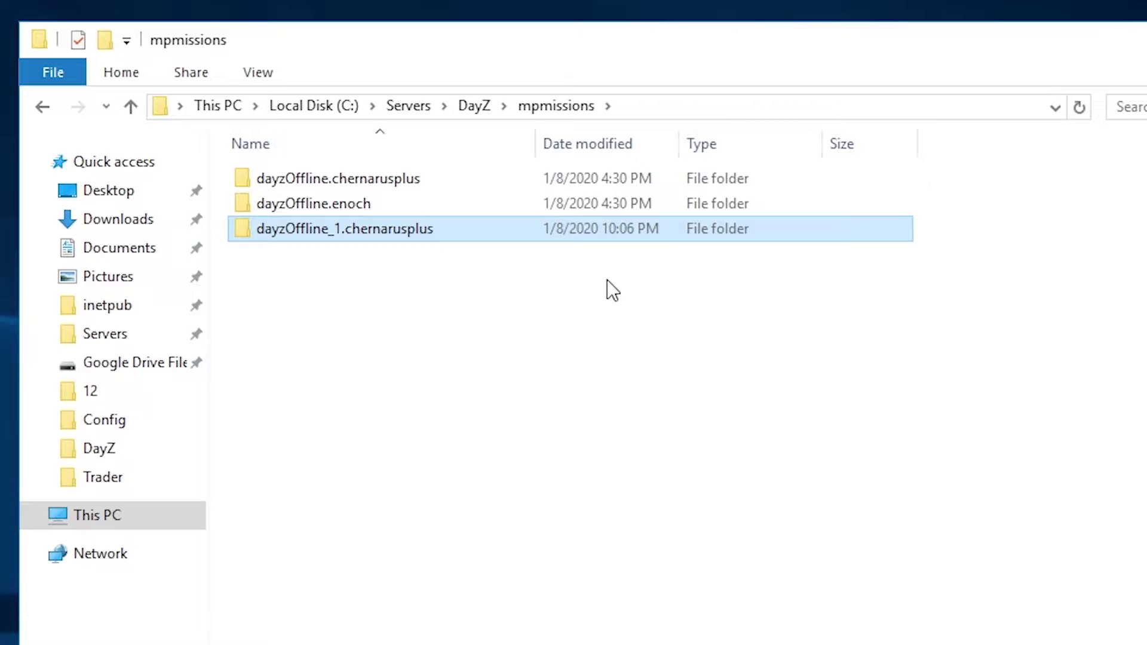
# Step: Look through the dayzOffline.chernarusplus mission folder and its db subfolder, and open the dayzOffline_1.chernarusplus copy
pyautogui.doubleClick(448, 186)
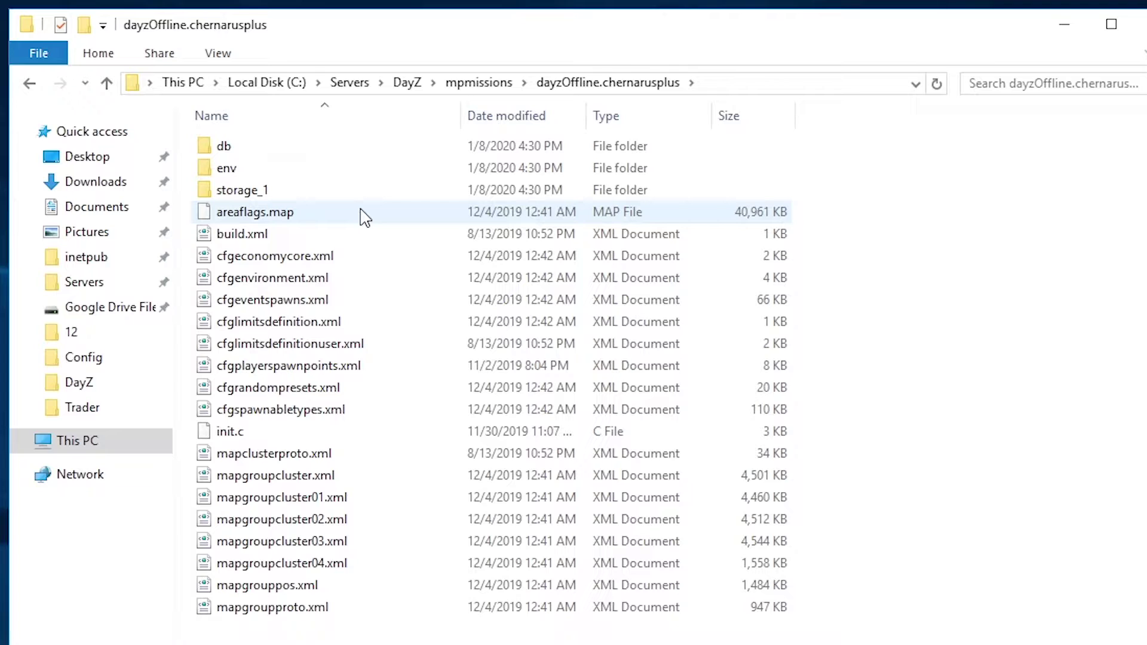
pyautogui.click(955, 325)
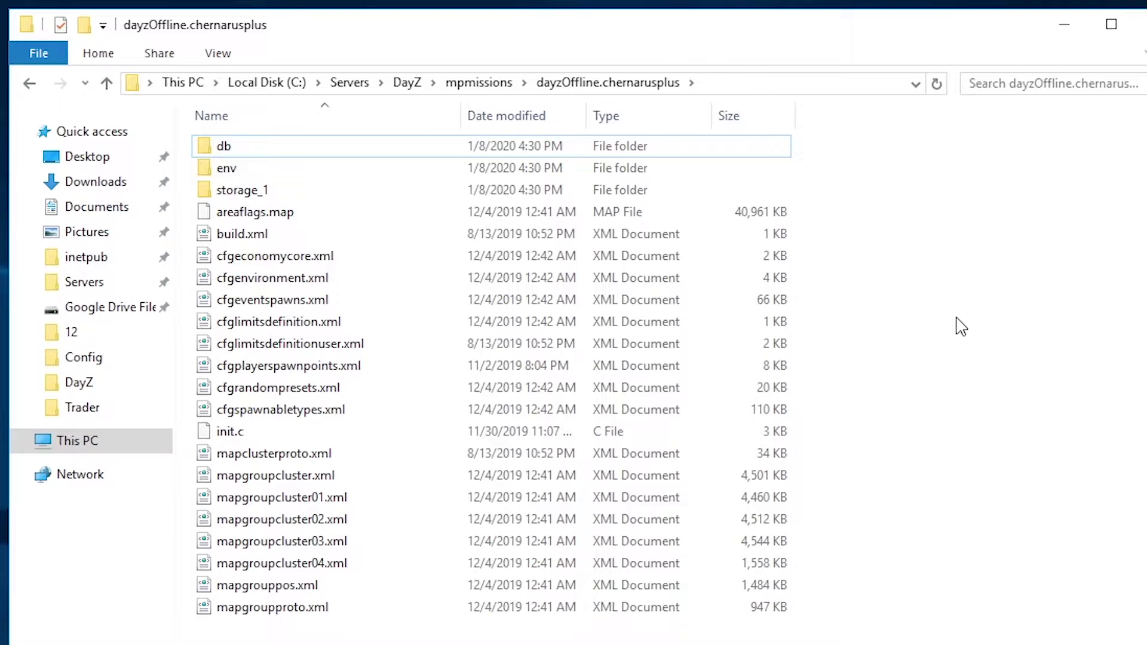
pyautogui.click(527, 426)
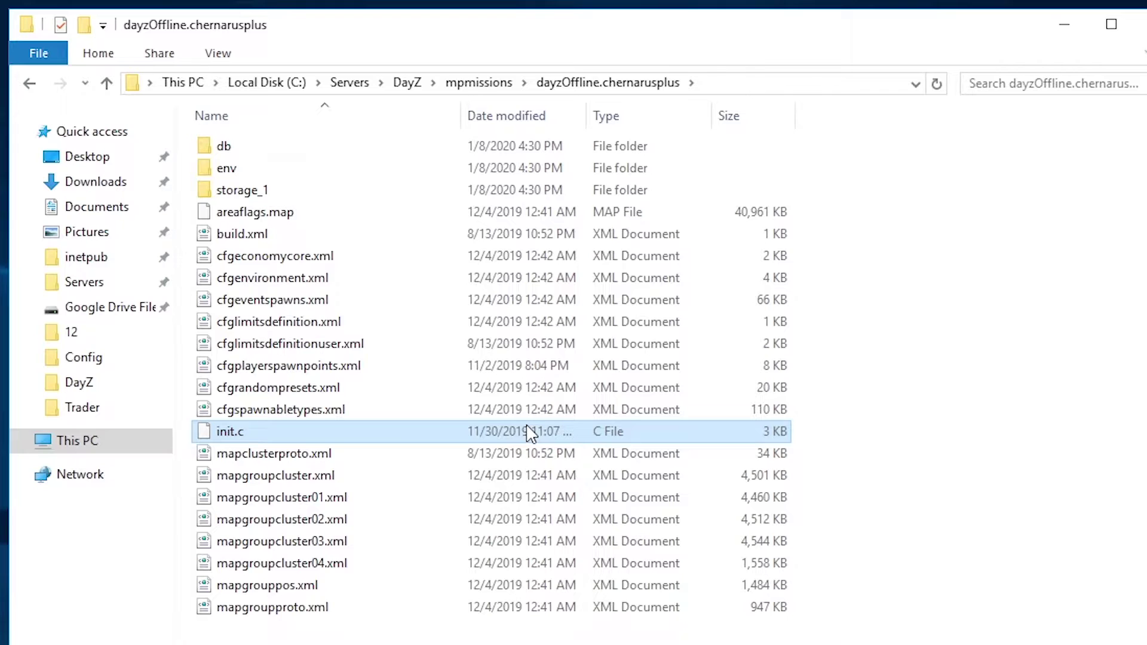
pyautogui.click(609, 415)
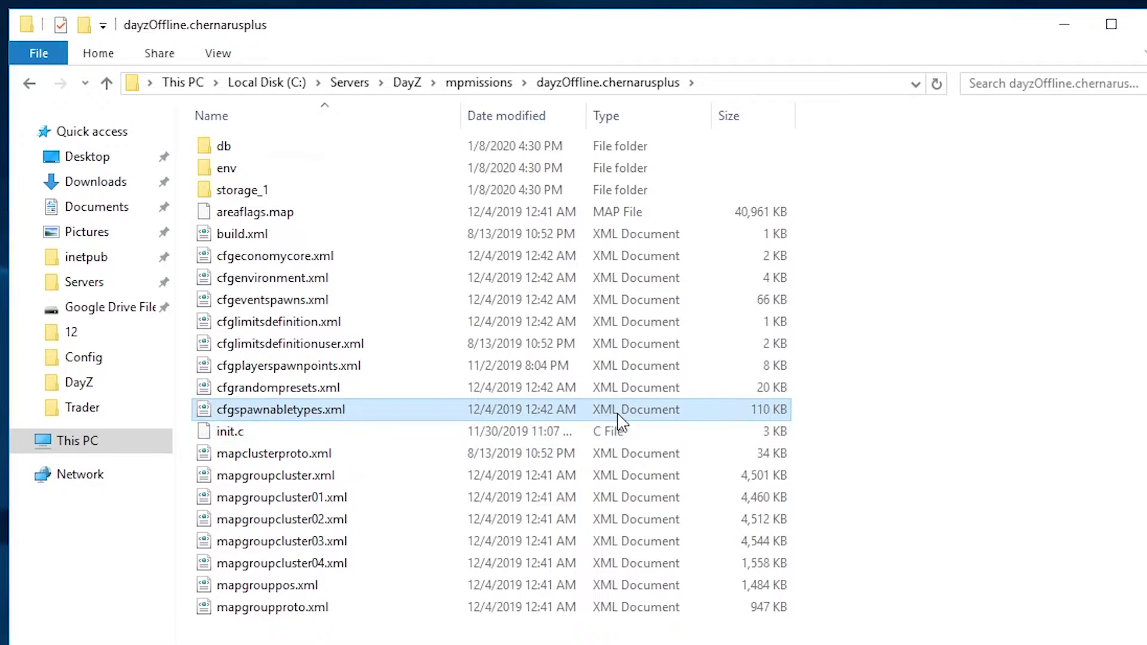
pyautogui.click(456, 147)
pyautogui.doubleClick(459, 155)
pyautogui.click(341, 237)
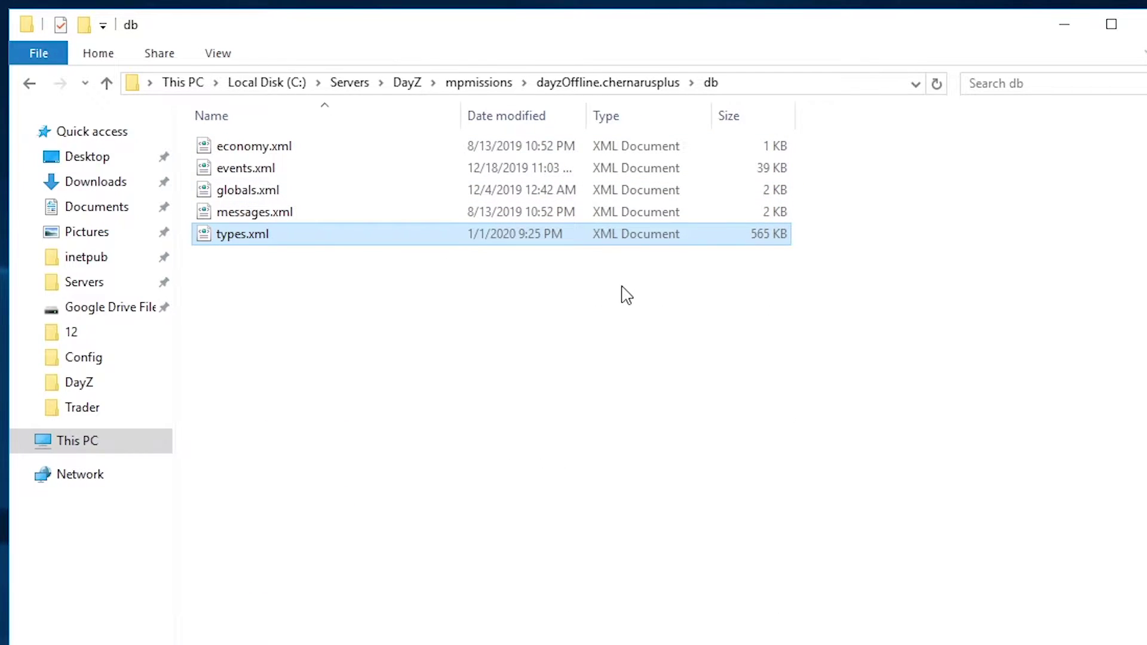
pyautogui.click(545, 87)
pyautogui.click(485, 85)
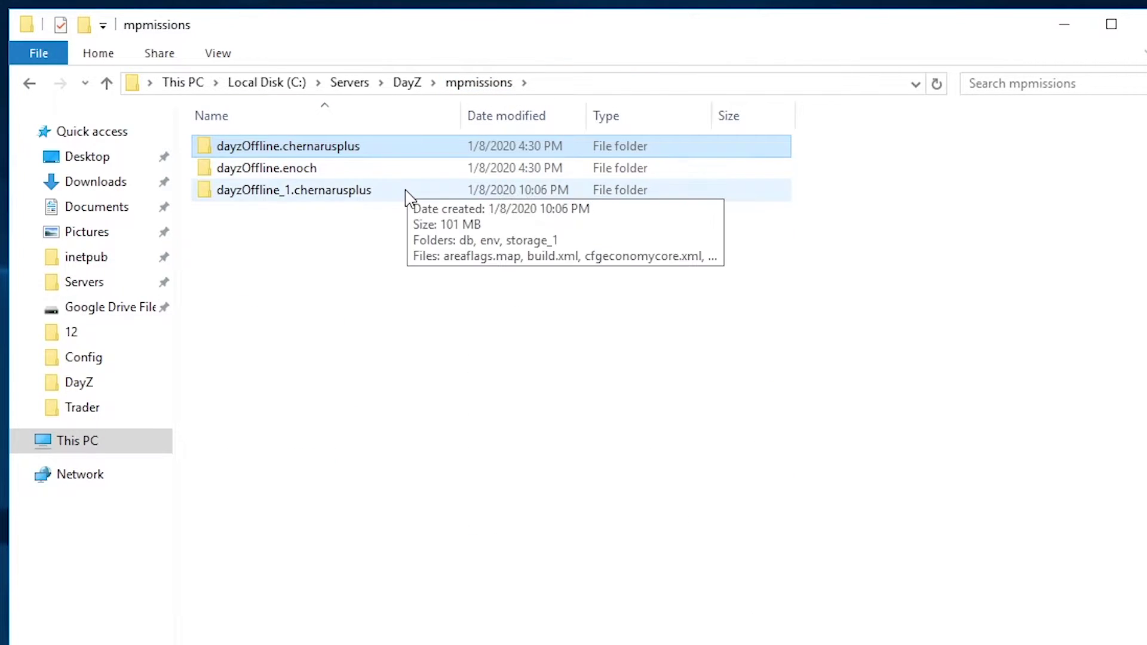
pyautogui.click(408, 197)
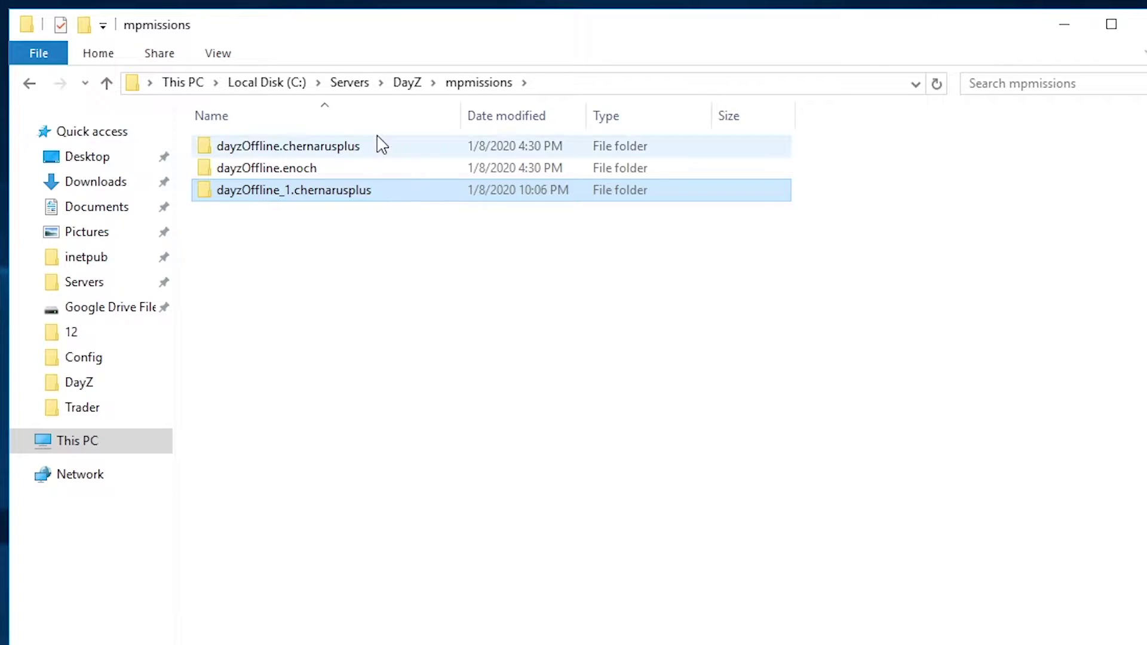
pyautogui.doubleClick(397, 202)
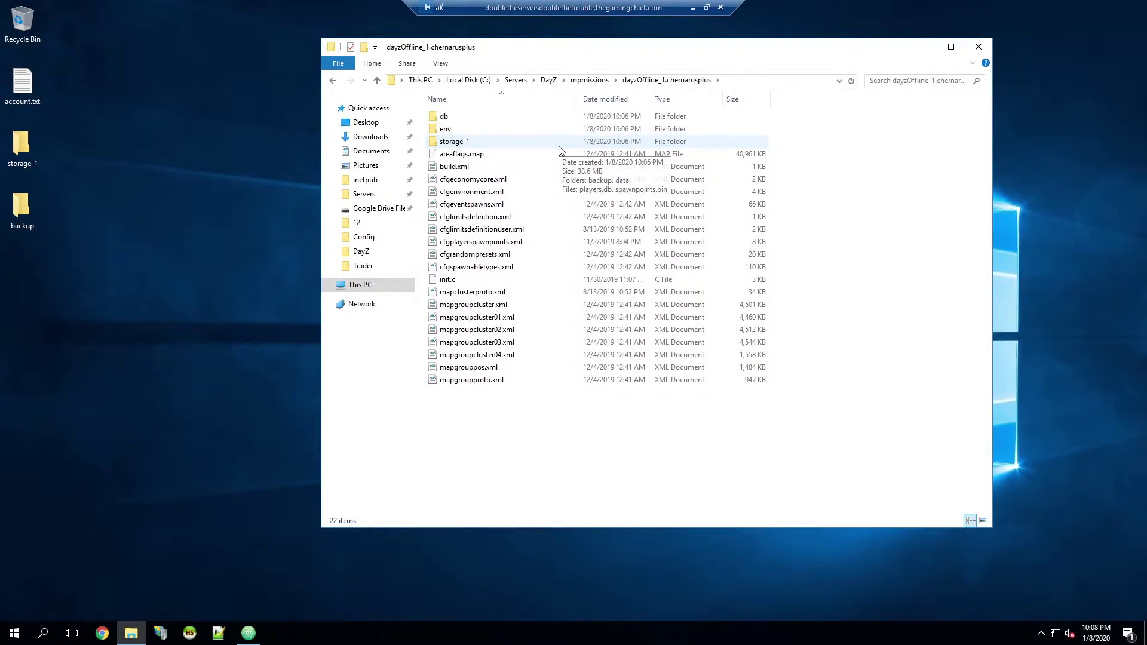
# Step: In the BEC folder under Servers, duplicate Bec.exe and name the copy Bec_1.exe
pyautogui.click(515, 80)
pyautogui.doubleClick(471, 117)
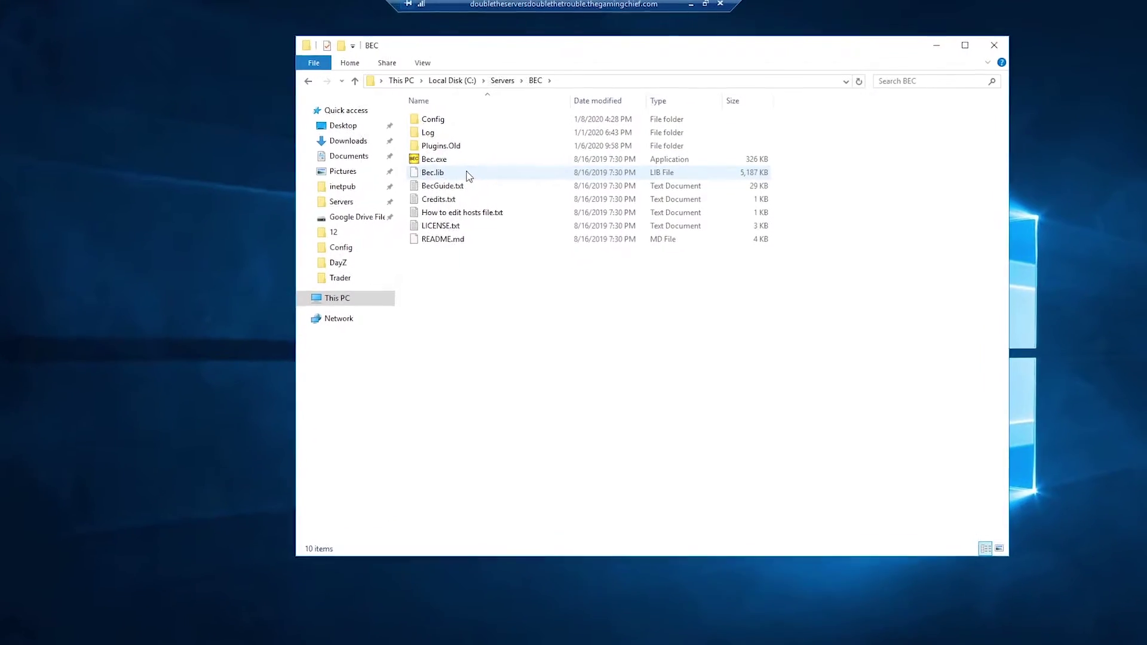
pyautogui.click(454, 160)
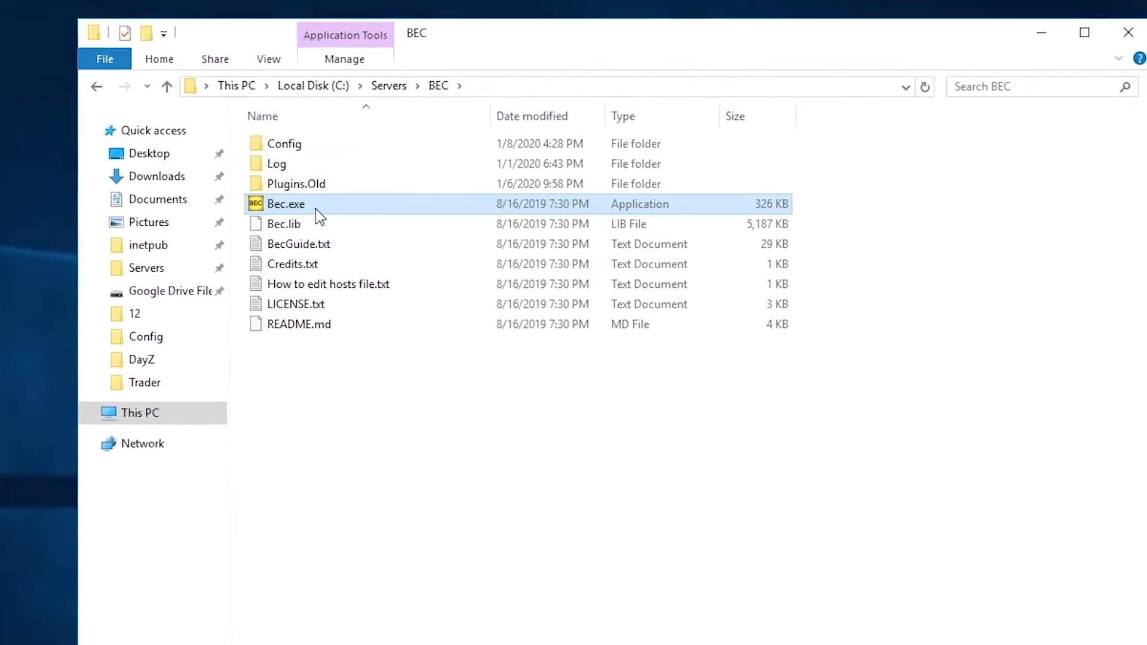
pyautogui.hotkey('ctrl', 'c')
pyautogui.hotkey('ctrl', 'v')
pyautogui.press('F2')
pyautogui.press('Right')
pyautogui.press('BackSpace')
pyautogui.press('BackSpace')
pyautogui.press('BackSpace')
pyautogui.press('BackSpace')
pyautogui.press('BackSpace')
pyautogui.press('BackSpace')
pyautogui.press('BackSpace')
pyautogui.write('_1')
pyautogui.press('Return')
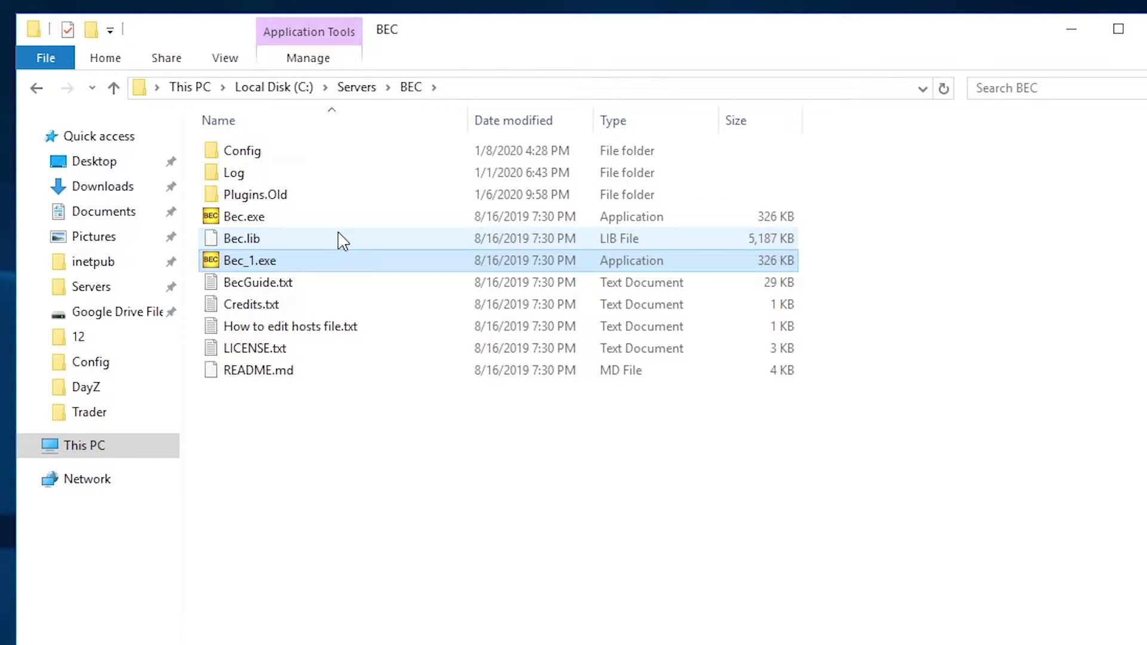
# Step: In BEC's Config folder, duplicate Config.cfg and name the copy Config_1.cfg
pyautogui.doubleClick(291, 160)
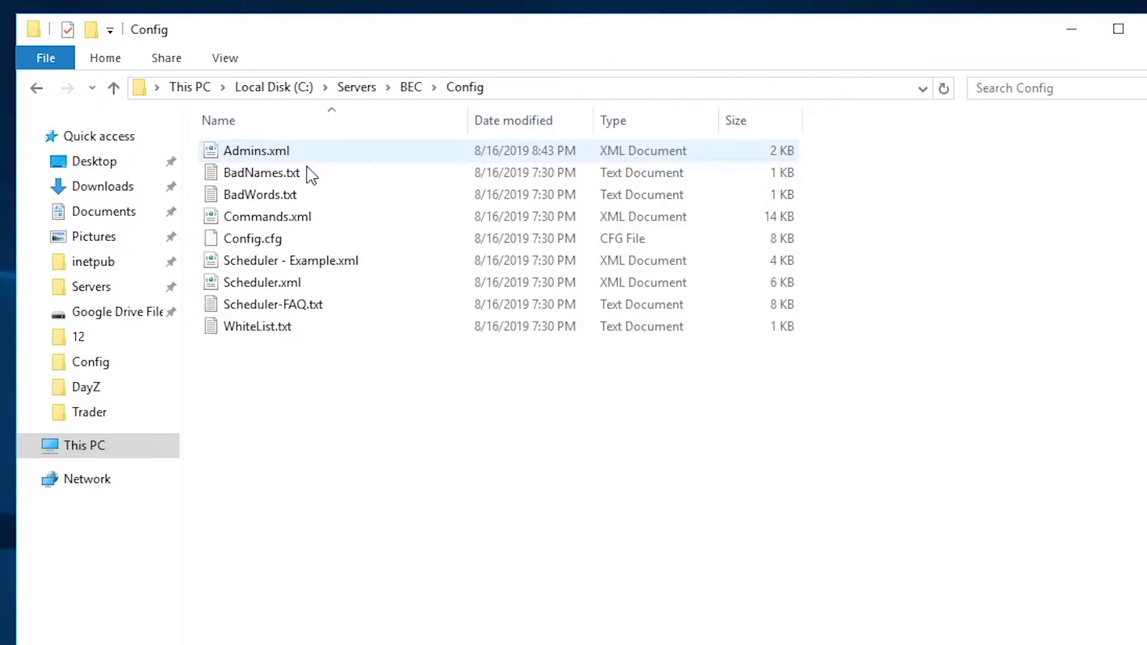
pyautogui.click(302, 242)
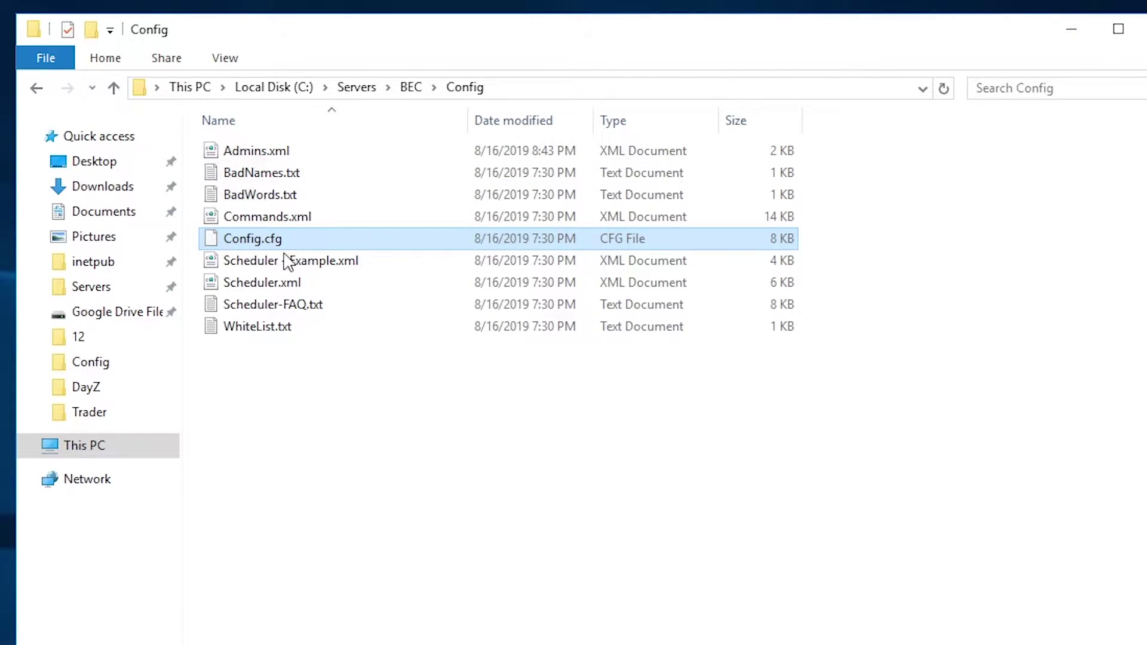
pyautogui.hotkey('ctrl', 'c')
pyautogui.hotkey('ctrl', 'v')
pyautogui.press('F2')
pyautogui.press('Right')
pyautogui.press('BackSpace')
pyautogui.press('BackSpace')
pyautogui.press('BackSpace')
pyautogui.press('BackSpace')
pyautogui.press('BackSpace')
pyautogui.press('BackSpace')
pyautogui.press('BackSpace')
pyautogui.write('_1')
pyautogui.press('Return')
# Step: Duplicate Scheduler.xml in the BEC Config folder and name the copy Scheduler_1.xml
pyautogui.click(351, 309)
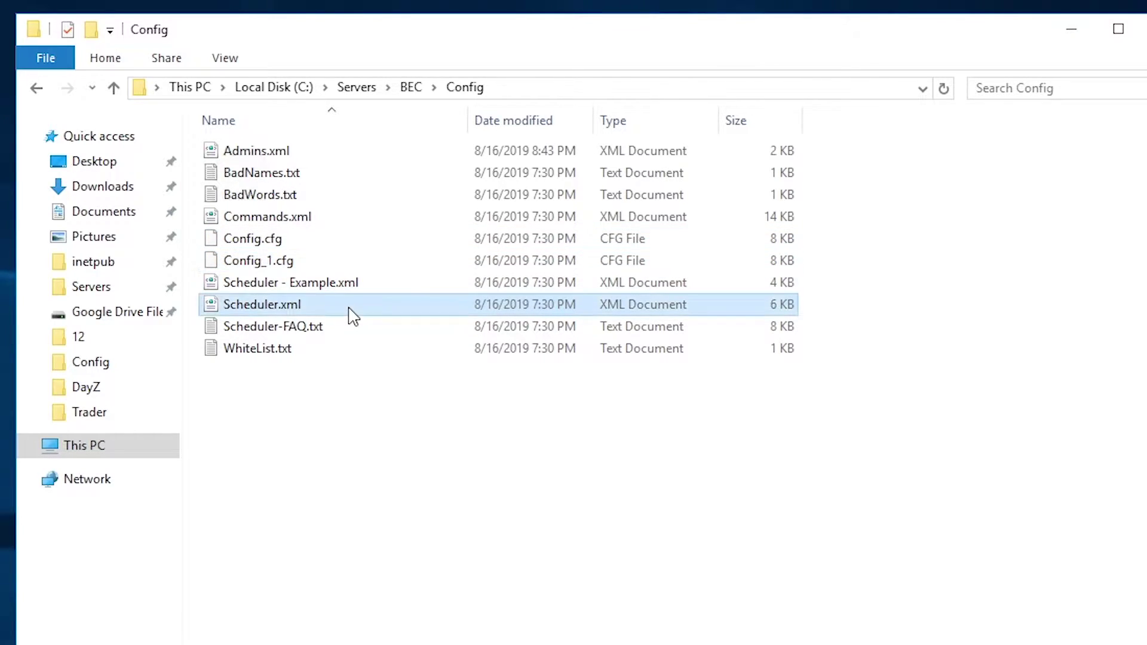
pyautogui.hotkey('ctrl', 'c')
pyautogui.hotkey('ctrl', 'v')
pyautogui.press('F2')
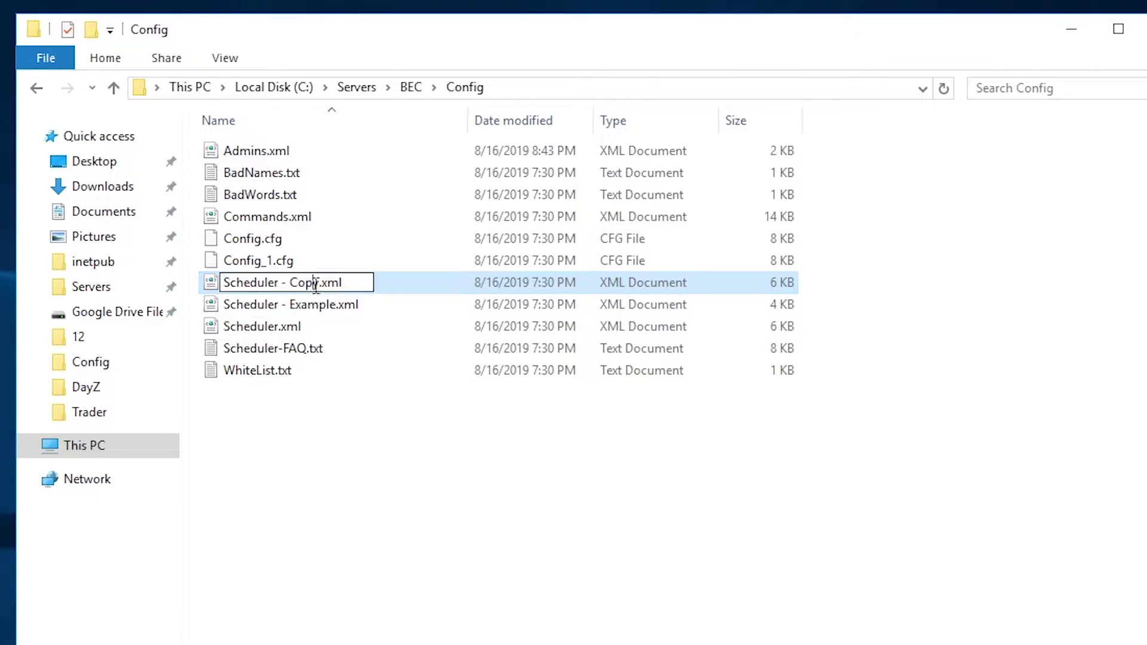
pyautogui.click(316, 284)
pyautogui.press('BackSpace')
pyautogui.press('BackSpace')
pyautogui.press('BackSpace')
pyautogui.press('BackSpace')
pyautogui.press('BackSpace')
pyautogui.press('BackSpace')
pyautogui.press('BackSpace')
pyautogui.write('_')
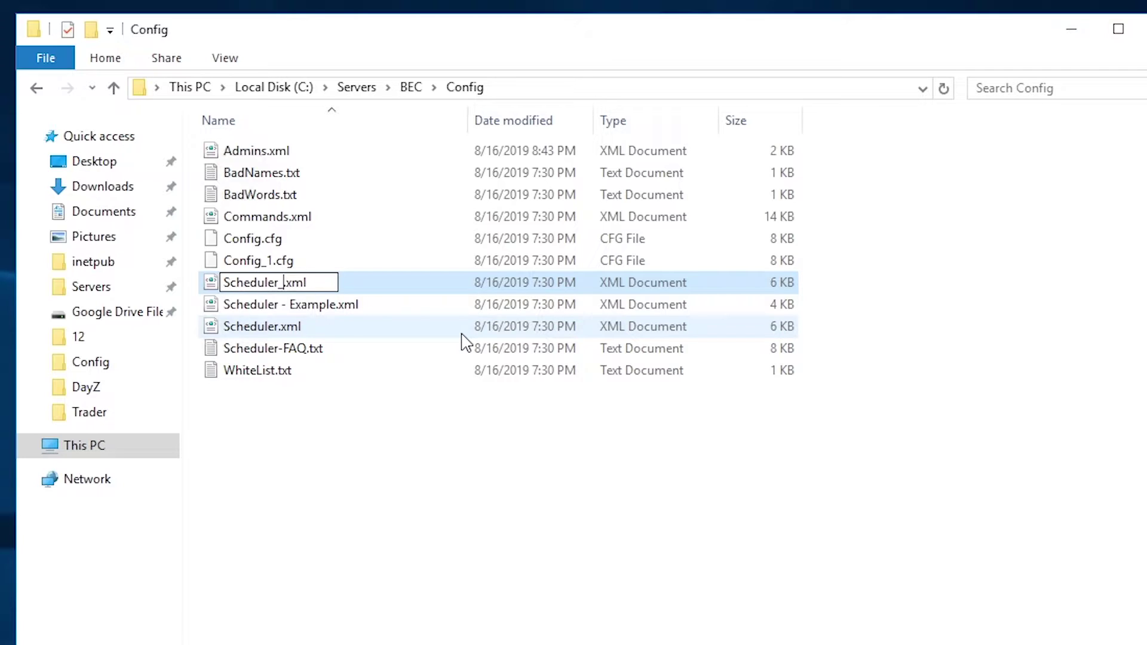
pyautogui.press('Return')
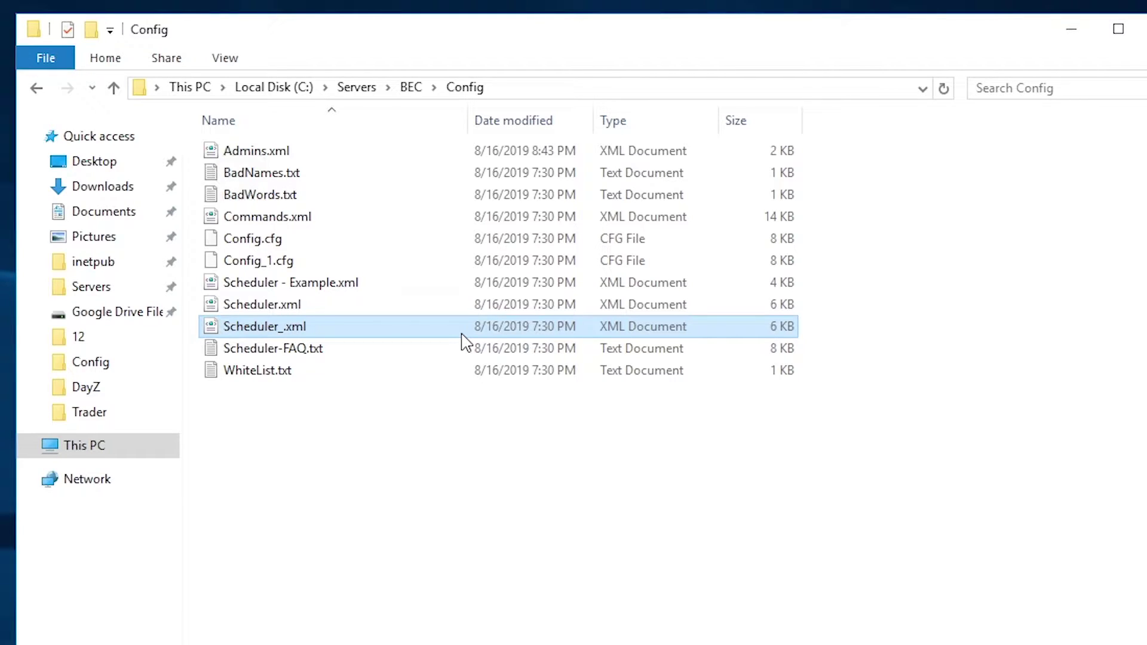
pyautogui.press('F2')
pyautogui.press('Right')
pyautogui.write('1')
pyautogui.press('Return')
pyautogui.click(418, 151)
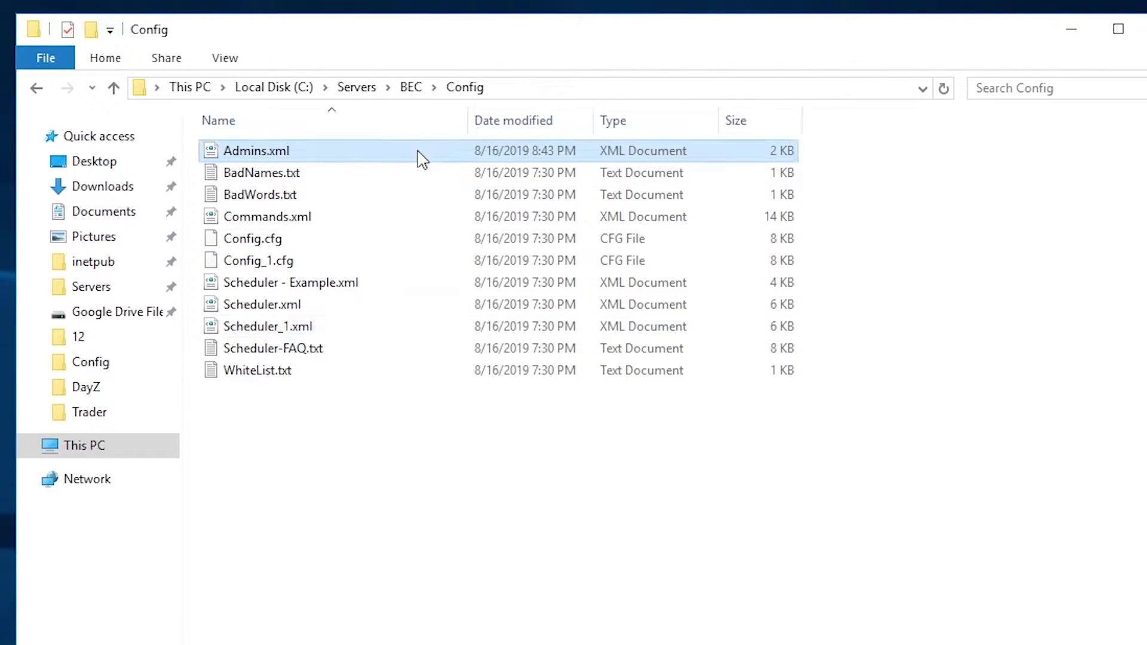
pyautogui.click(381, 195)
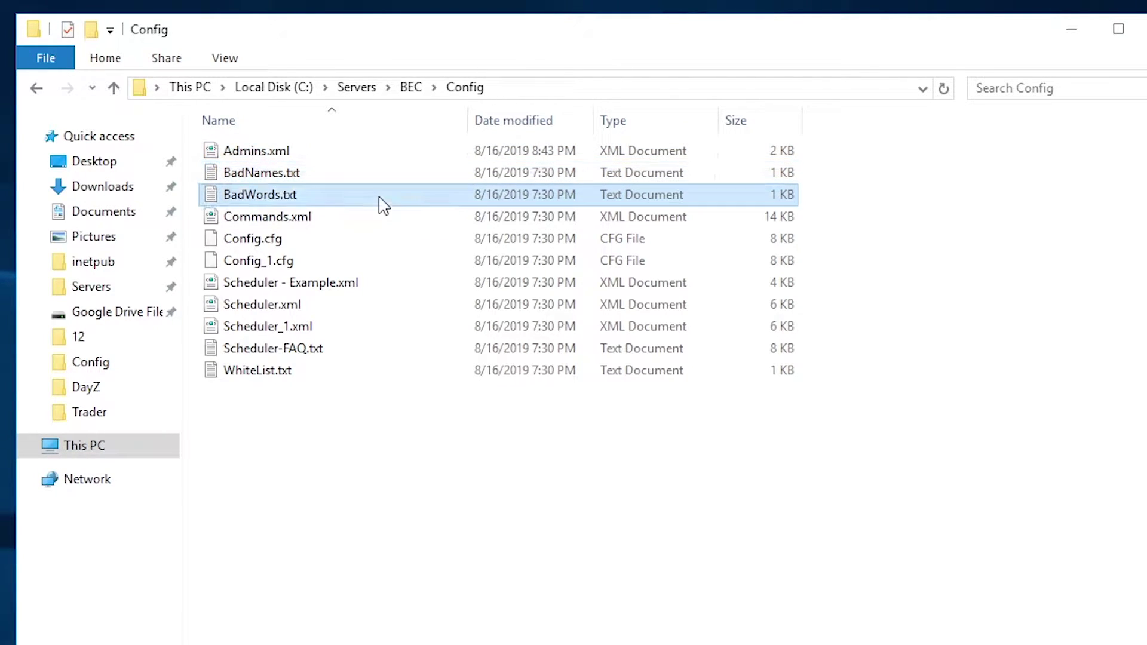
pyautogui.click(421, 377)
pyautogui.click(425, 359)
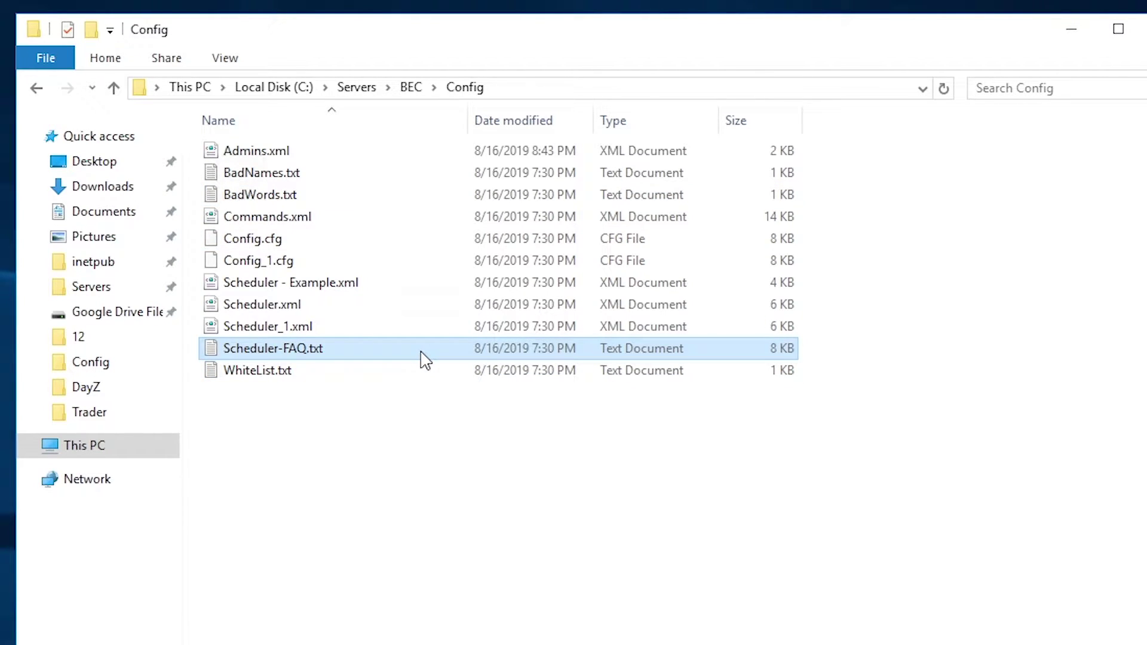
pyautogui.click(386, 175)
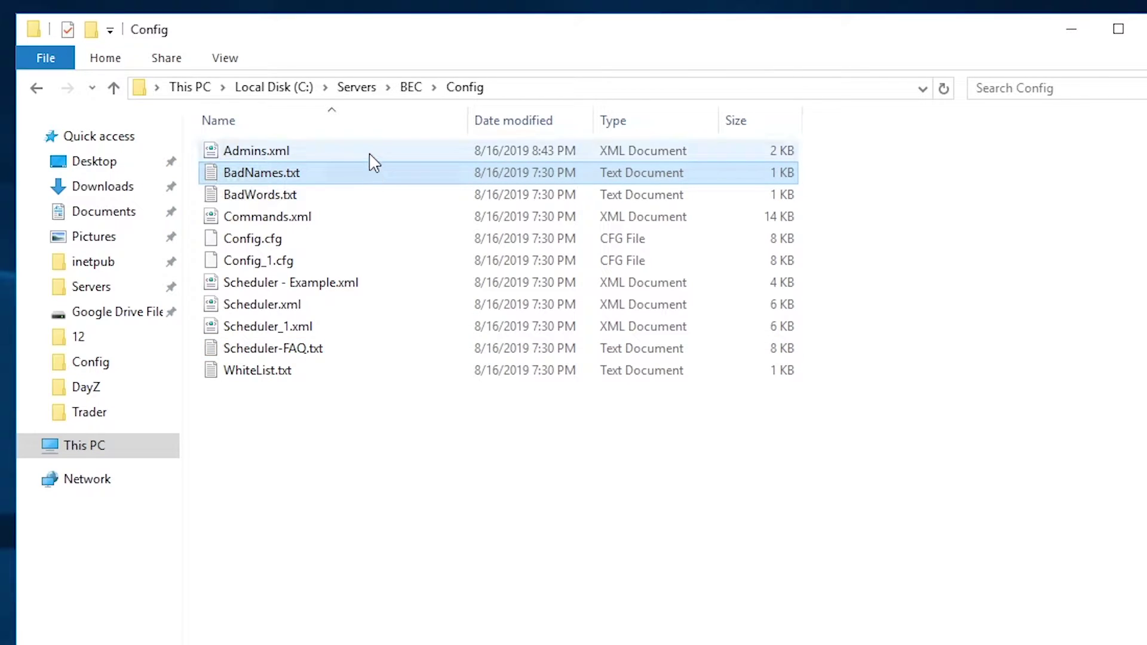
pyautogui.click(374, 156)
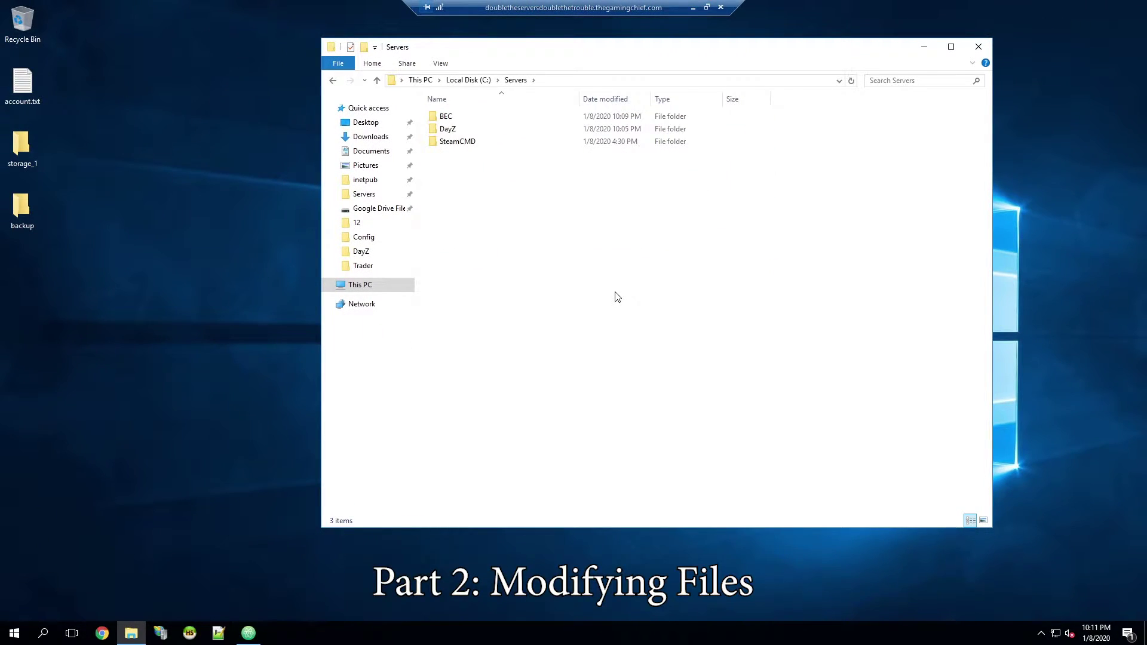
# Step: Switch to Atom and open Start Server_1.bat from the DayZ server folder for editing
pyautogui.doubleClick(463, 129)
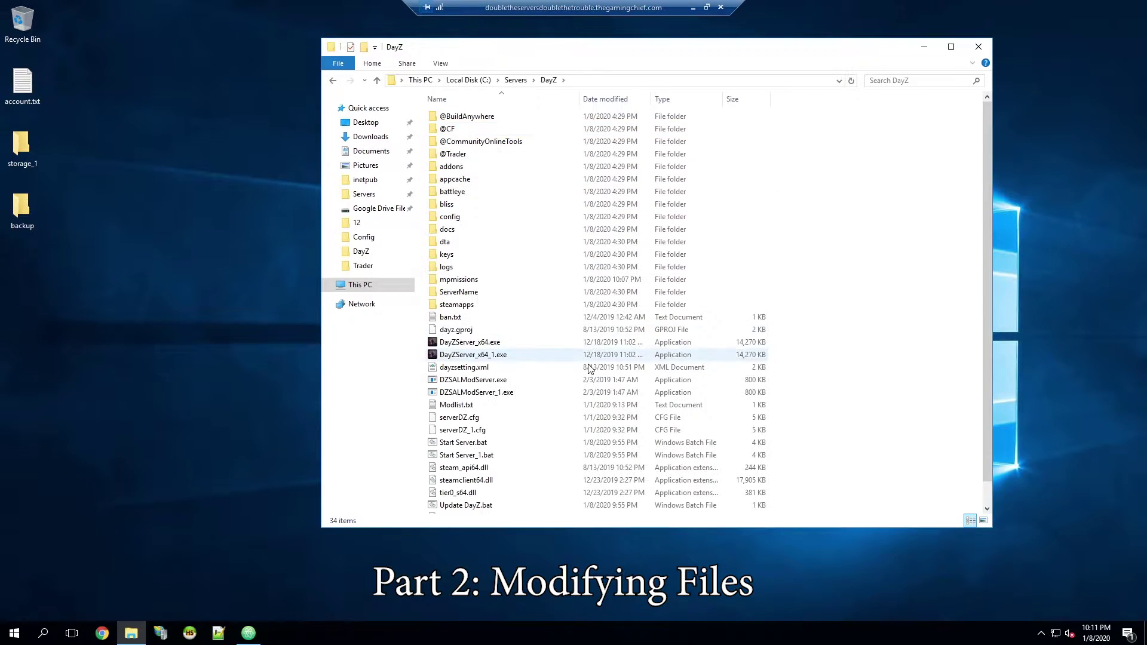
pyautogui.click(524, 460)
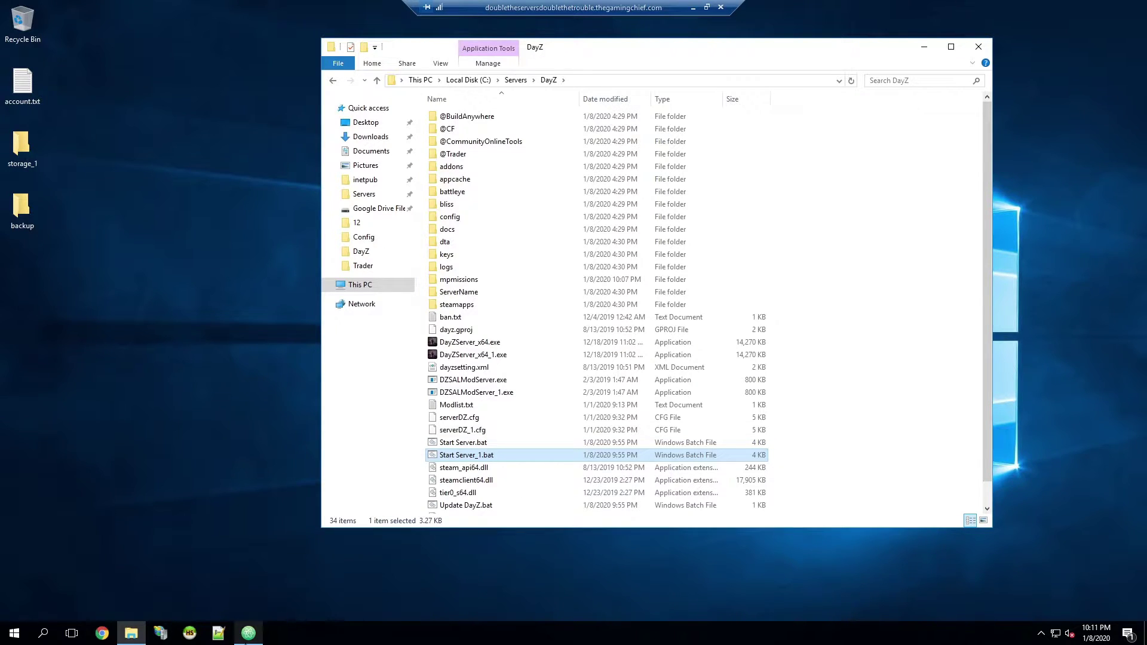
pyautogui.click(248, 633)
pyautogui.click(23, 87)
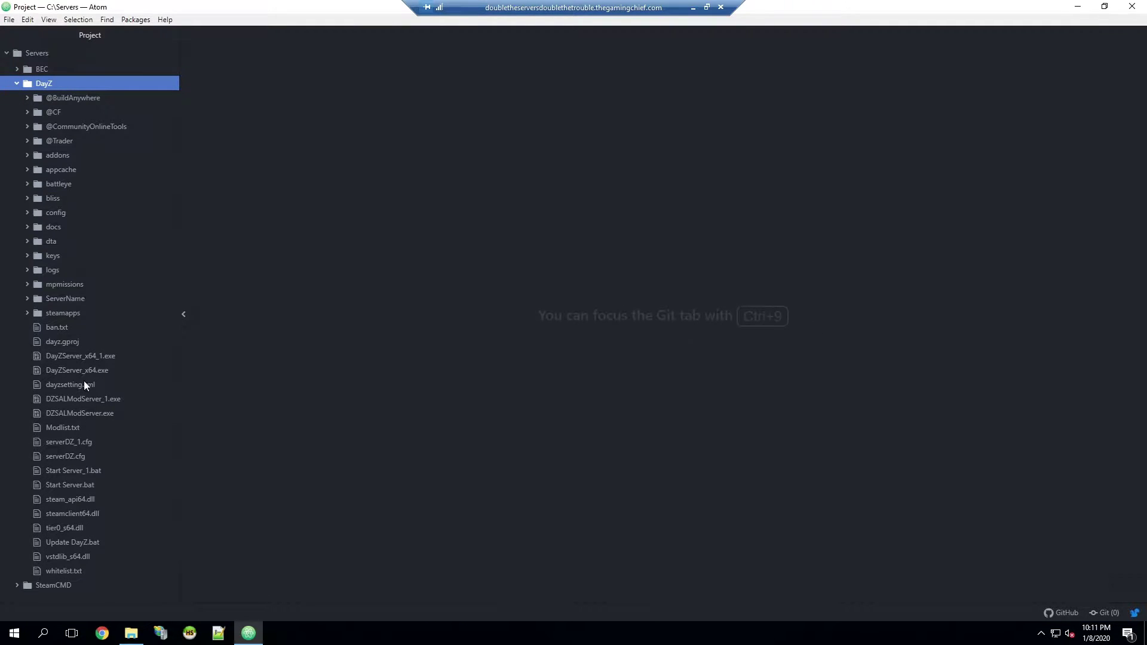
pyautogui.click(76, 474)
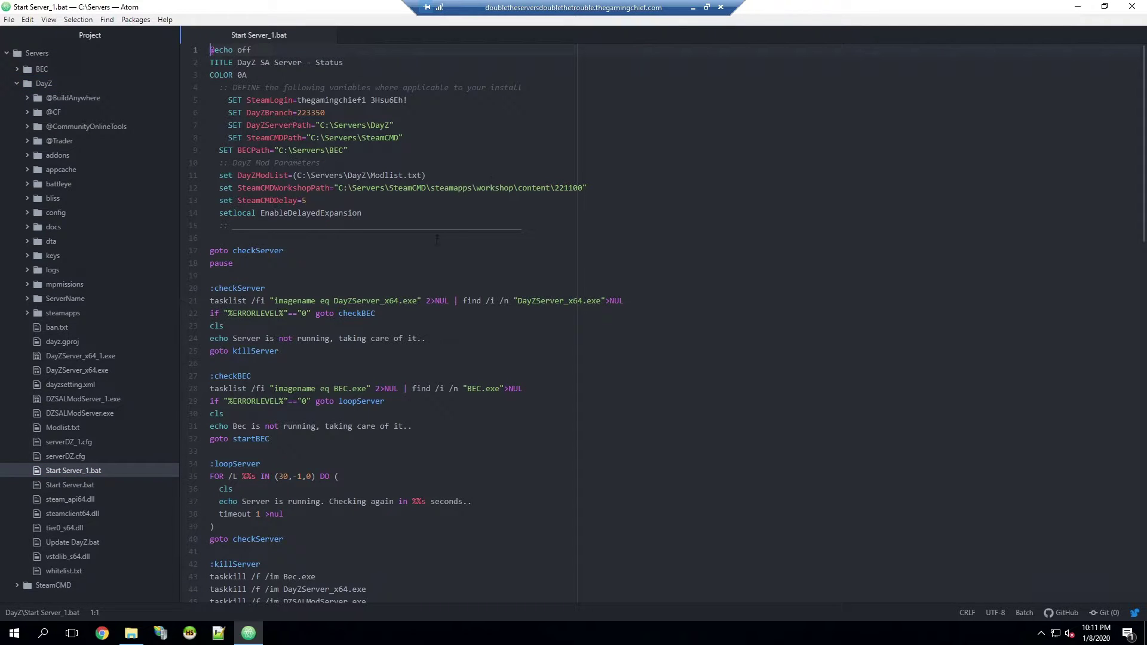
# Step: Append "(Server 2)" to the TITLE line of the batch script
pyautogui.click(355, 62)
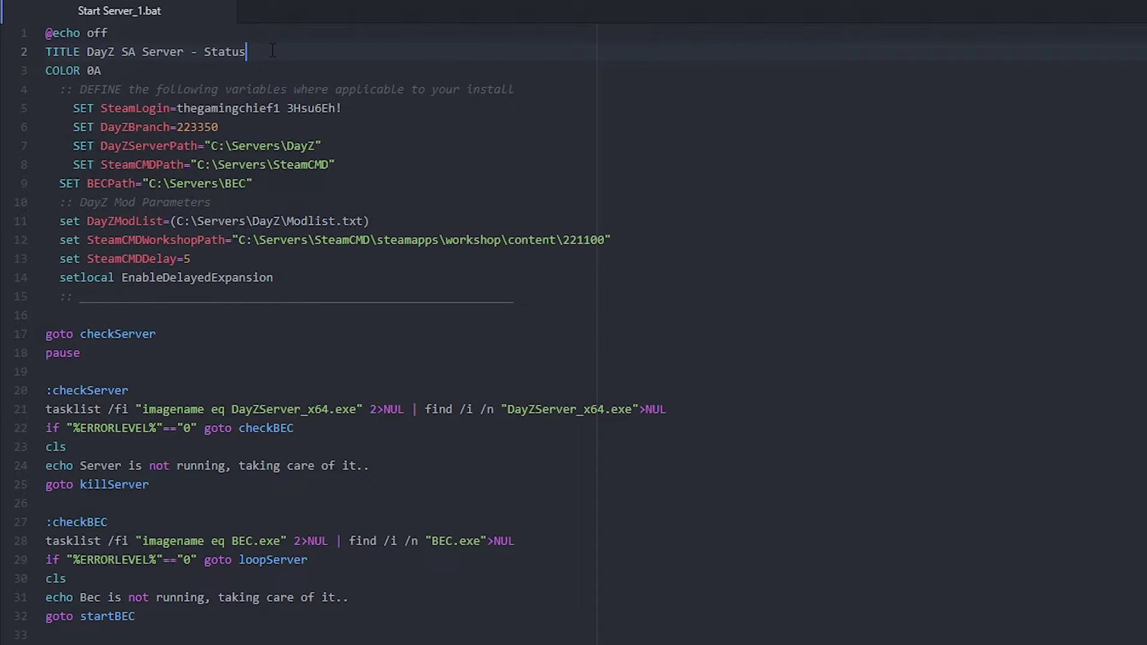
pyautogui.write('(Server 2')
pyautogui.click(545, 91)
pyautogui.doubleClick(316, 221)
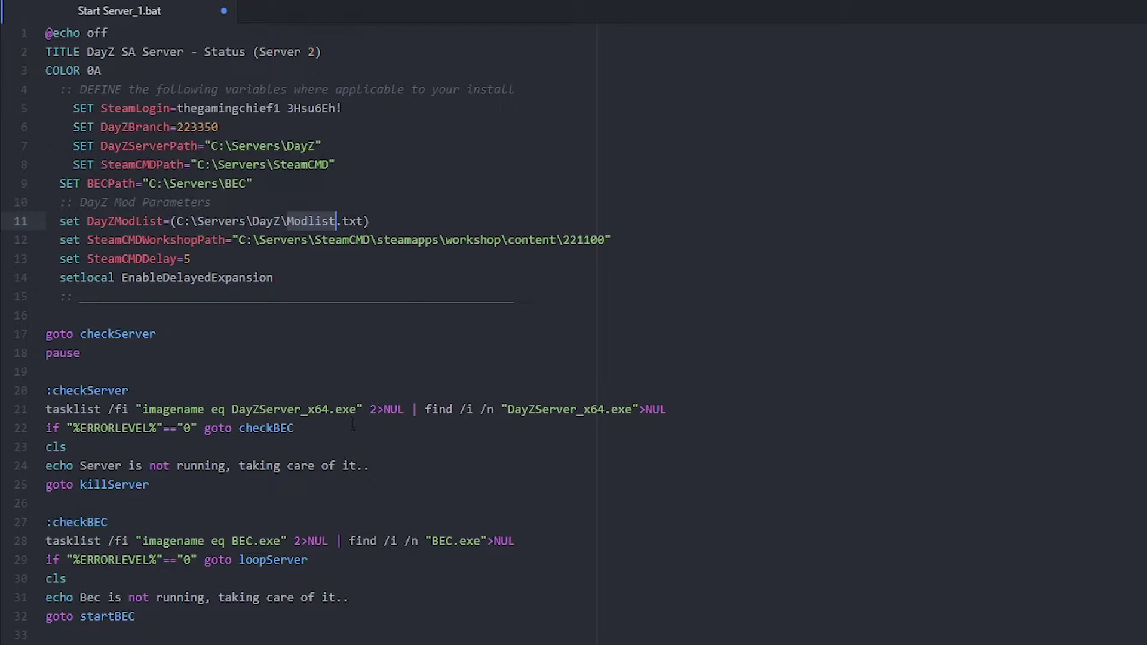
# Step: Change both executable names in the checkServer tasklist line to DayZServer_x64_1.exe
pyautogui.click(246, 410)
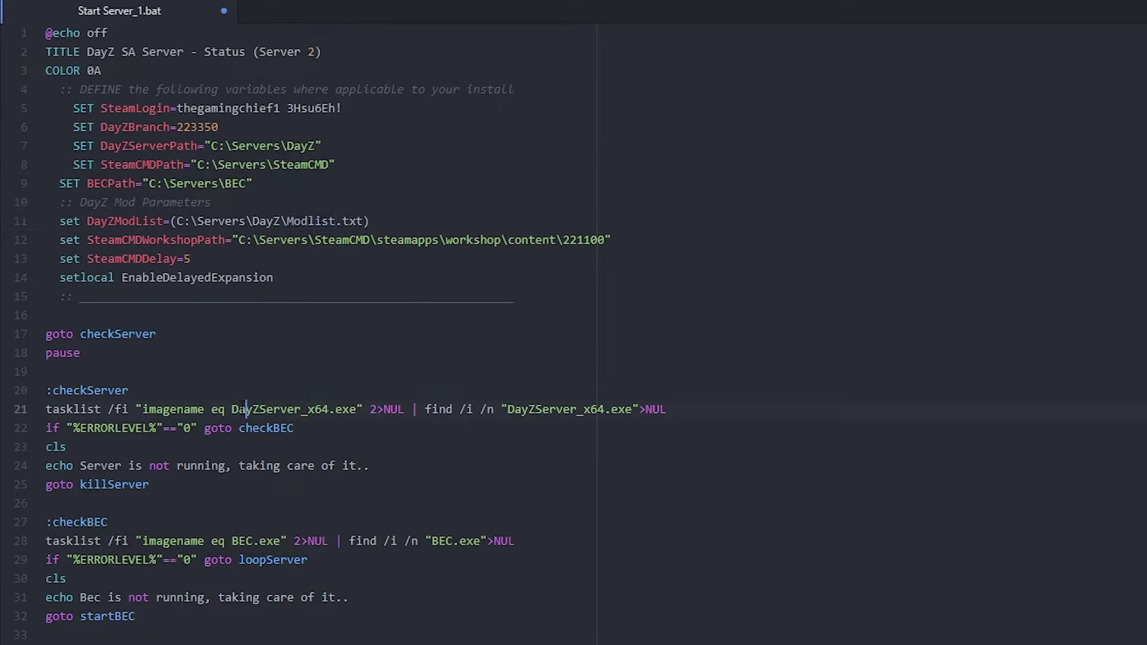
pyautogui.click(331, 411)
pyautogui.write('_`')
pyautogui.press('BackSpace')
pyautogui.write('1')
pyautogui.click(619, 409)
pyautogui.write('_1')
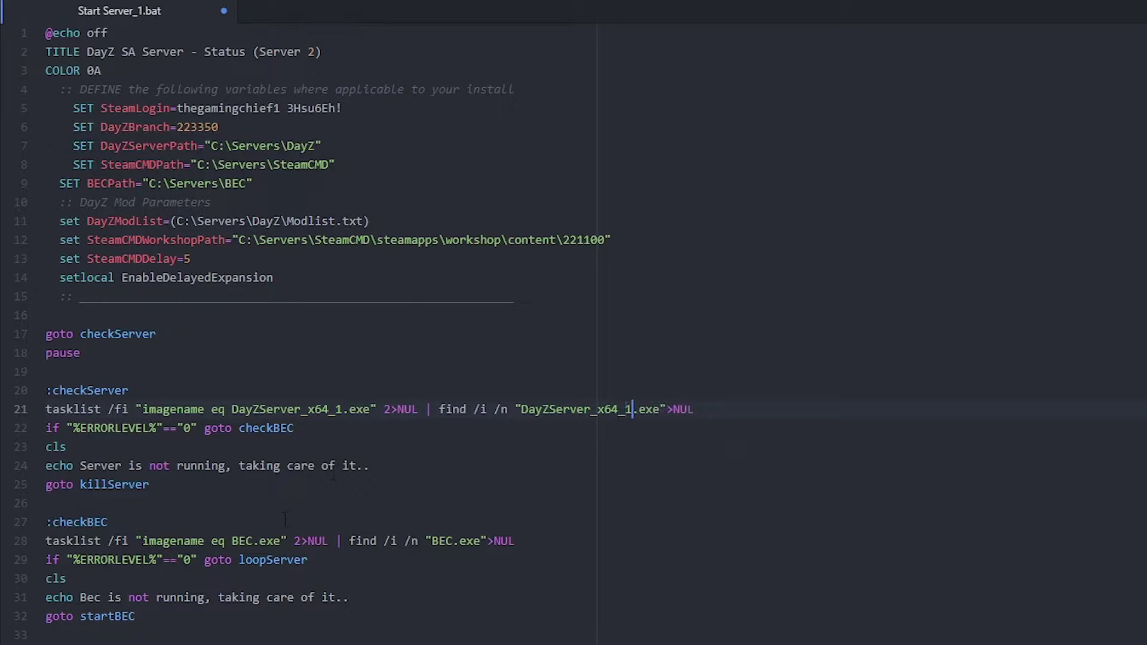
# Step: Change both executable names in the checkBEC tasklist line to BEC_1.exe
pyautogui.click(268, 541)
pyautogui.press('Left')
pyautogui.press('Left')
pyautogui.write('_1')
pyautogui.click(463, 543)
pyautogui.write('_1')
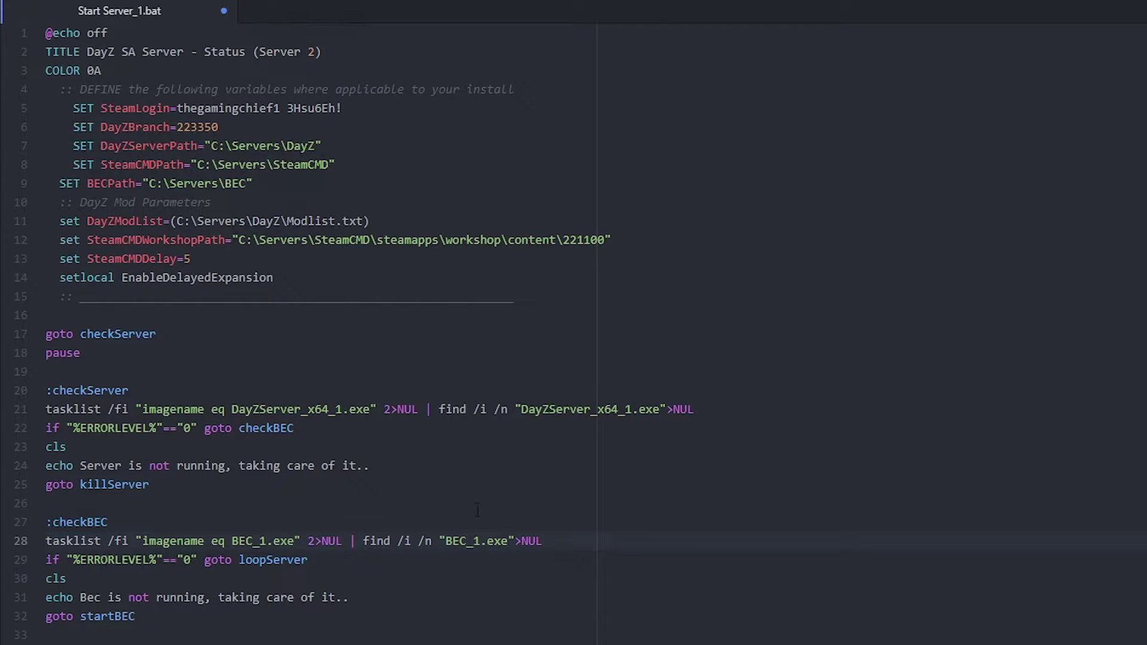
# Step: In the killServer section, change the taskkill targets to Bec_1.exe, DayZServer_x64_1.exe and DZSALModServer_1.exe
pyautogui.scroll(-5, 478, 511)
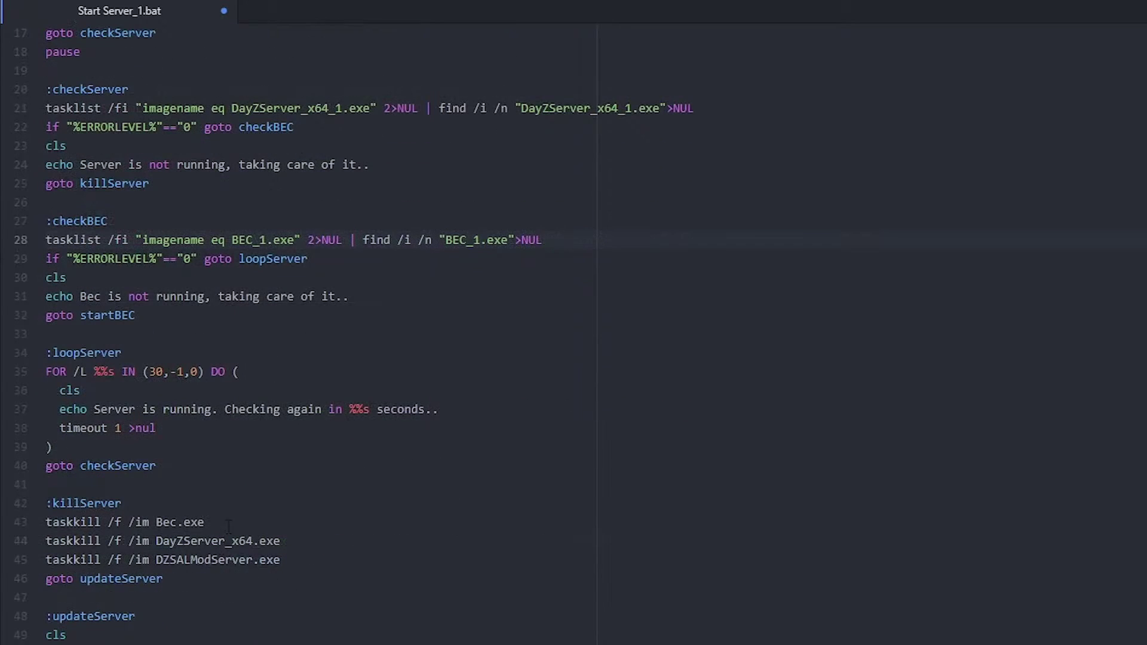
pyautogui.click(178, 522)
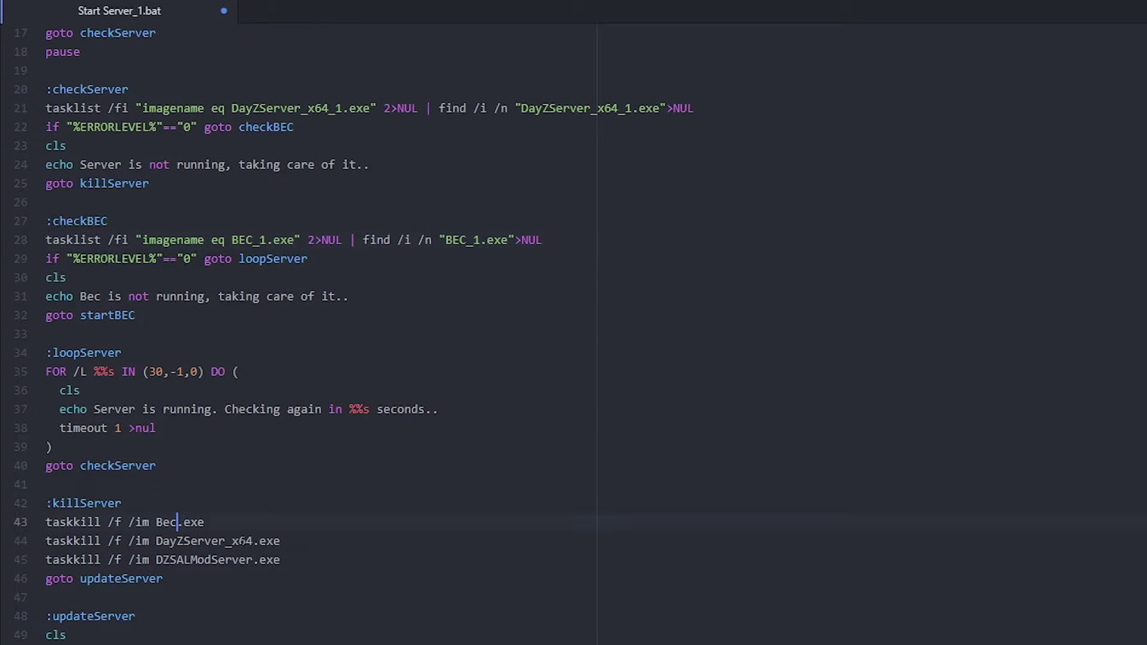
pyautogui.write('_1')
pyautogui.click(464, 606)
pyautogui.click(253, 542)
pyautogui.write('_1')
pyautogui.press('Down')
pyautogui.press('Left')
pyautogui.press('Left')
pyautogui.write('_1')
# Step: In the startServer section, change the executable in the start command to DZSALModServer_1.exe
pyautogui.scroll(-9, 323, 547)
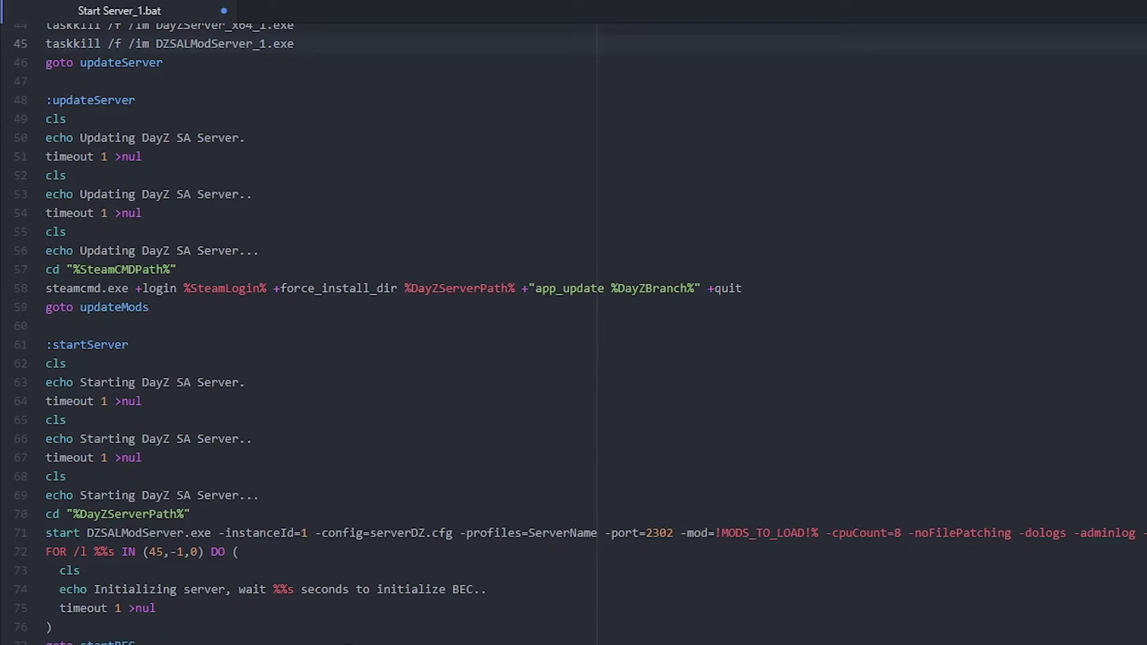
pyautogui.click(216, 531)
pyautogui.press('Left')
pyautogui.press('Left')
pyautogui.press('Left')
pyautogui.write('_1')
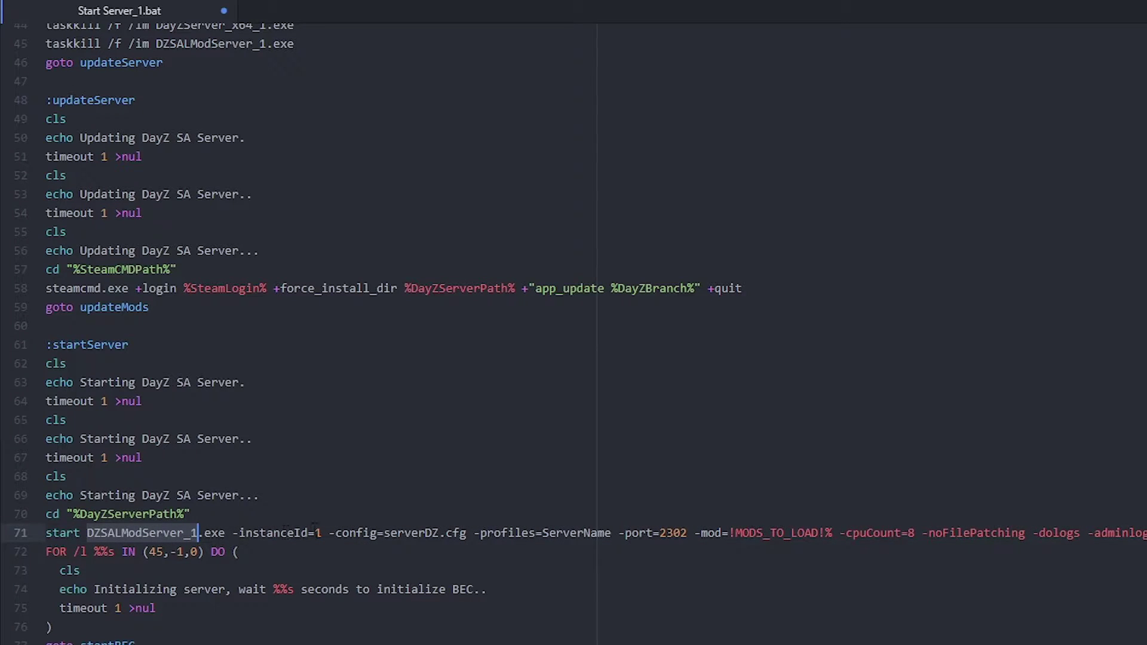
# Step: In the server start command, set -instanceId to 2 and the -config file to serverDZ_1.cfg
pyautogui.click(322, 533)
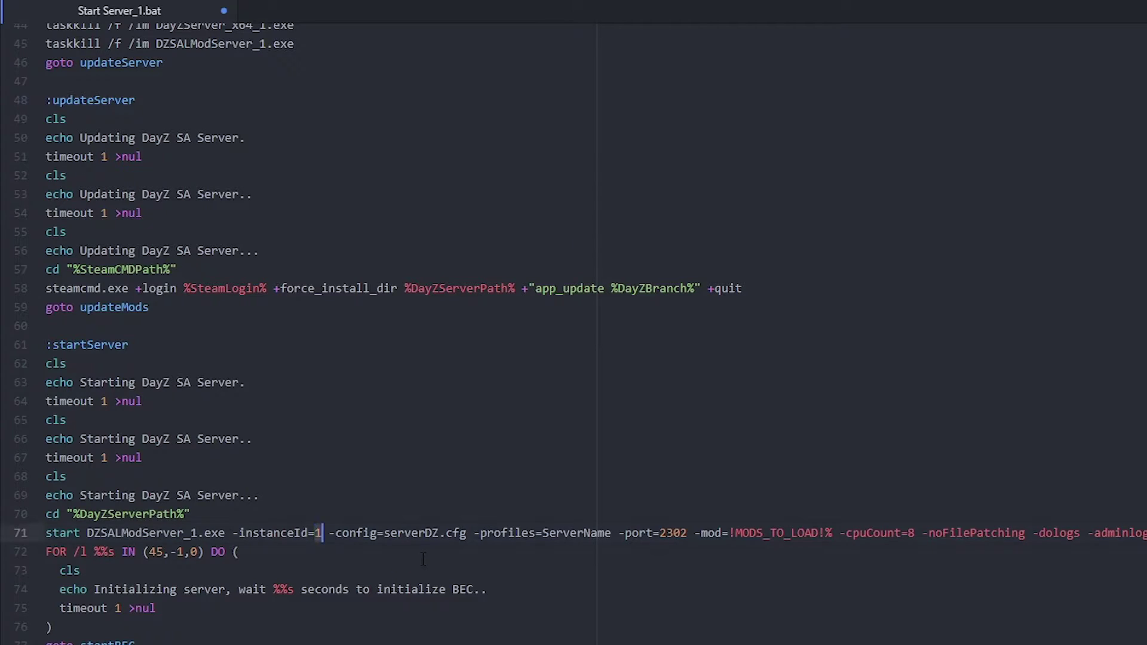
pyautogui.press('BackSpace')
pyautogui.write('2')
pyautogui.click(438, 533)
pyautogui.write('_1')
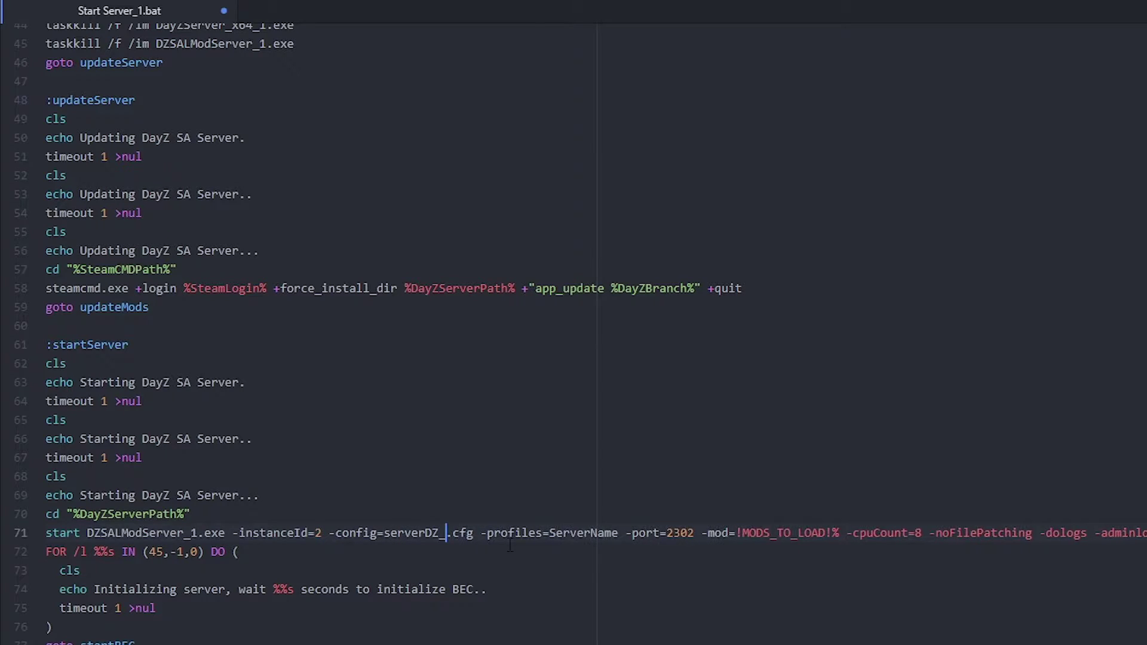
# Step: Set the -port parameter of the server start command to 2402
pyautogui.doubleClick(590, 533)
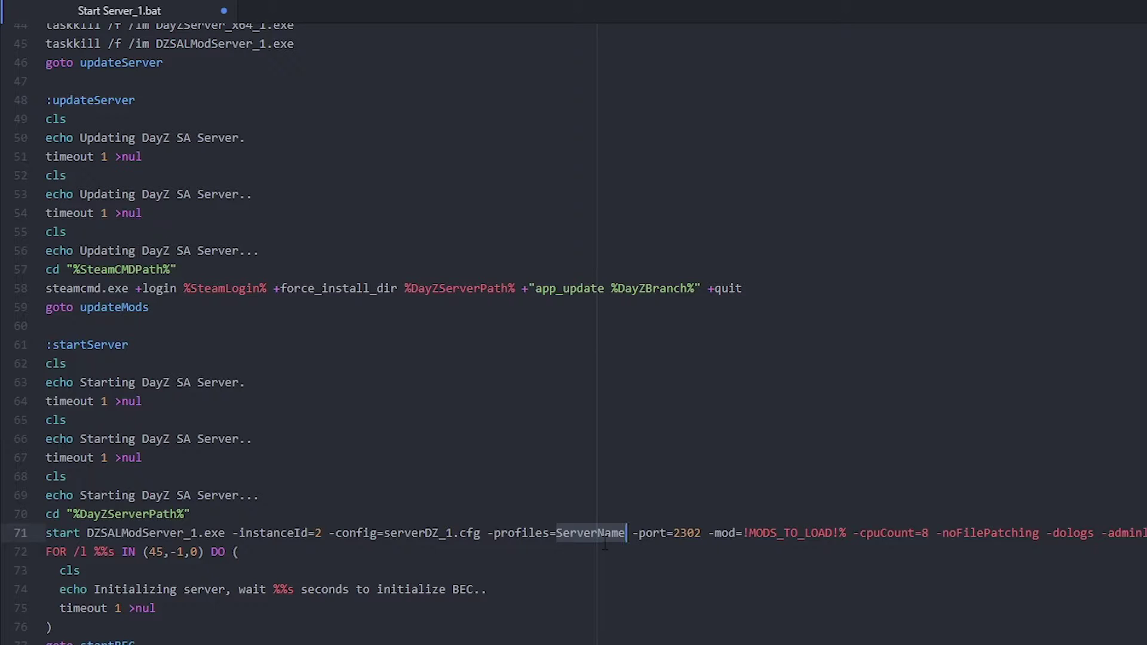
pyautogui.click(632, 533)
pyautogui.press('Left')
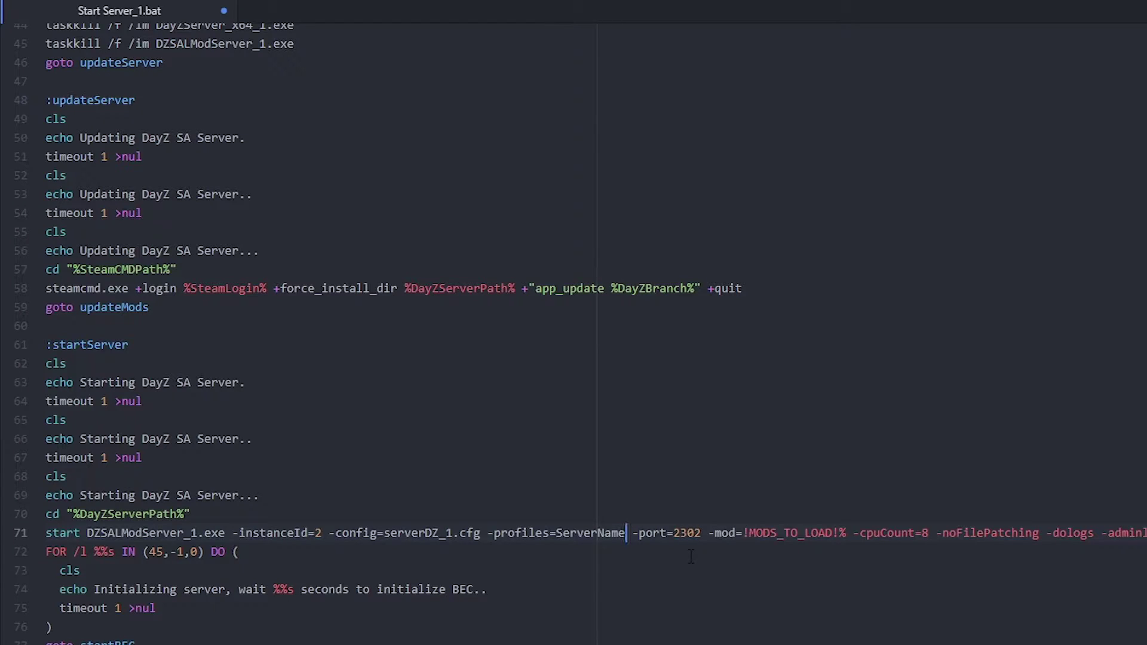
pyautogui.doubleClick(690, 534)
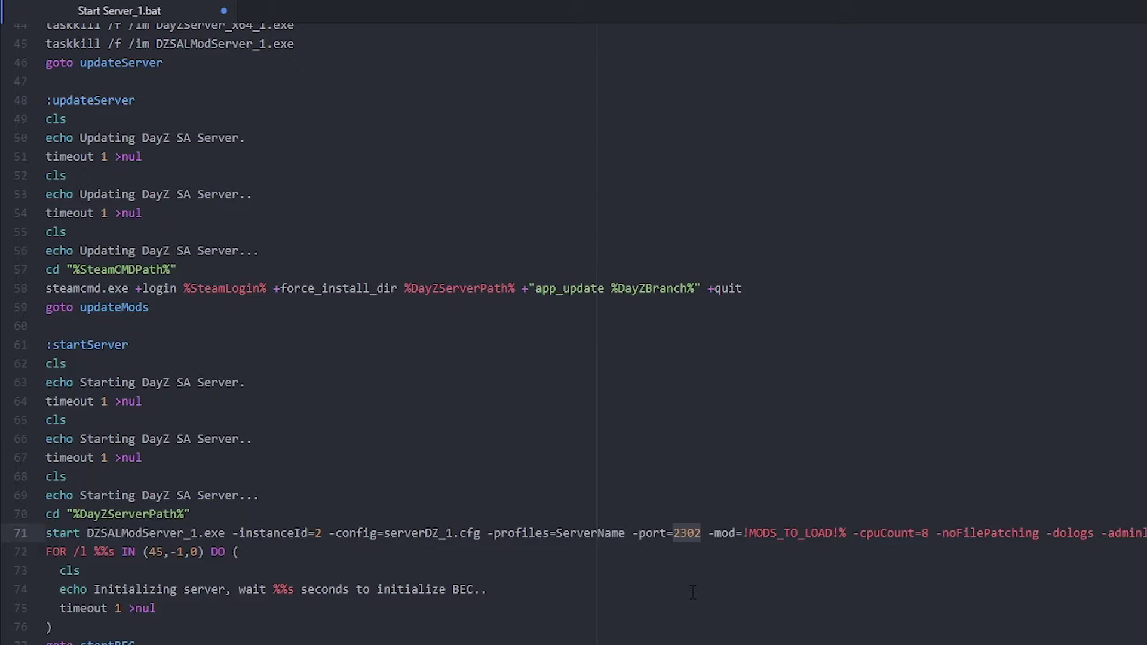
pyautogui.write('240')
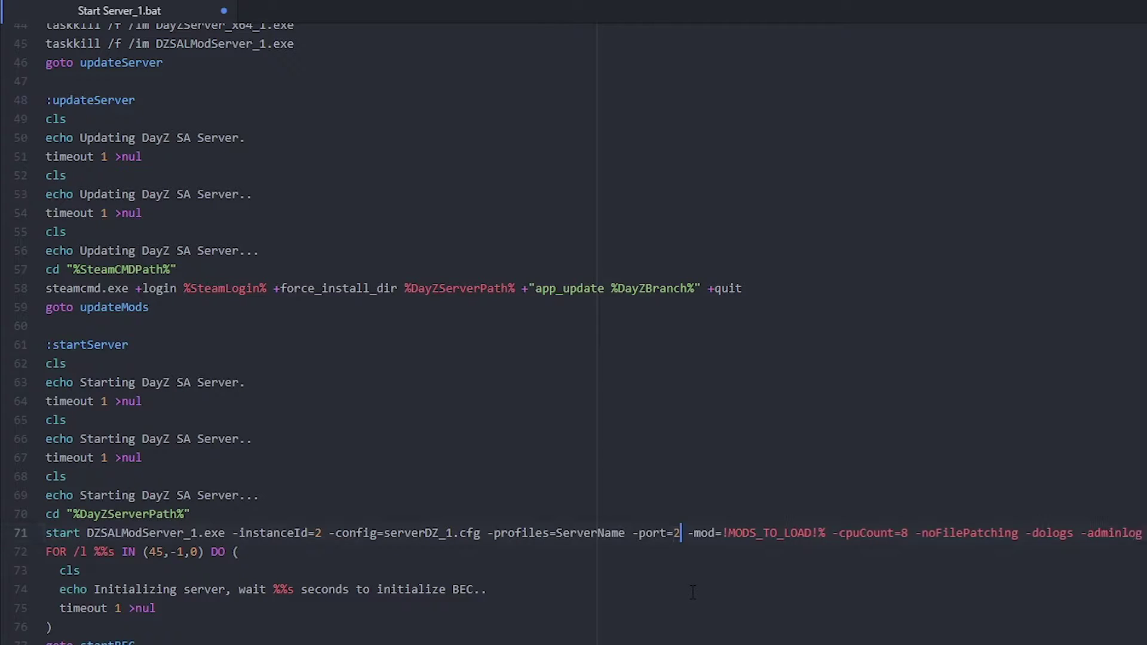
pyautogui.write('2')
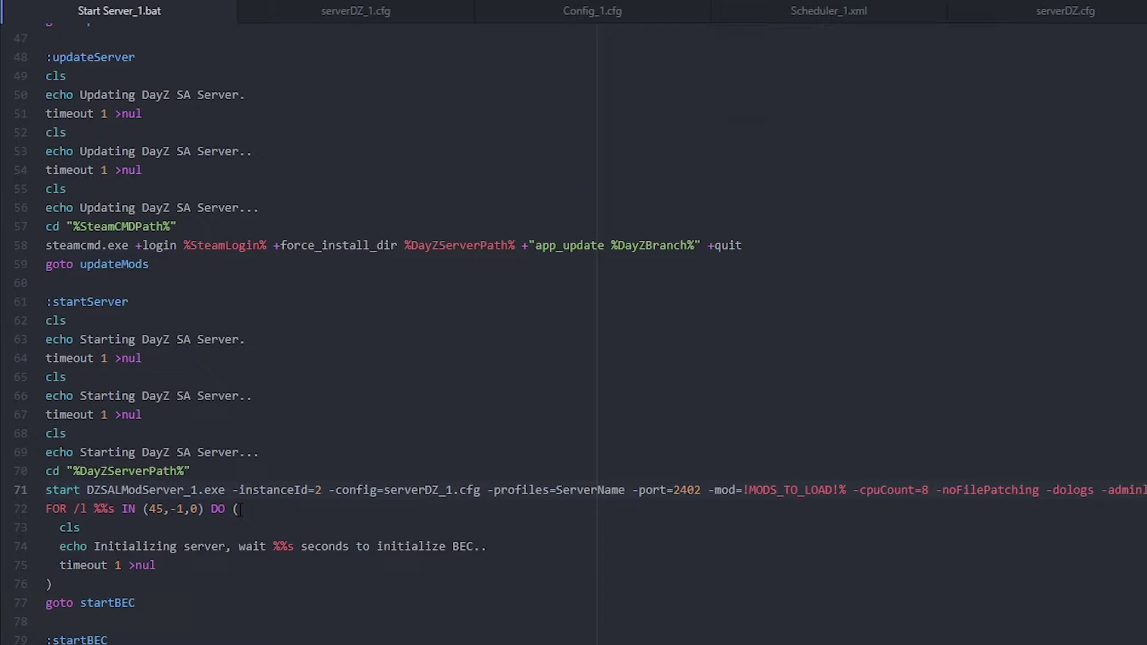
# Step: Insert -dayzserver=DayZServer_x64_1.exe before -instanceId in the start command, taking the executable's name from the DayZ folder
pyautogui.write('-dayz')
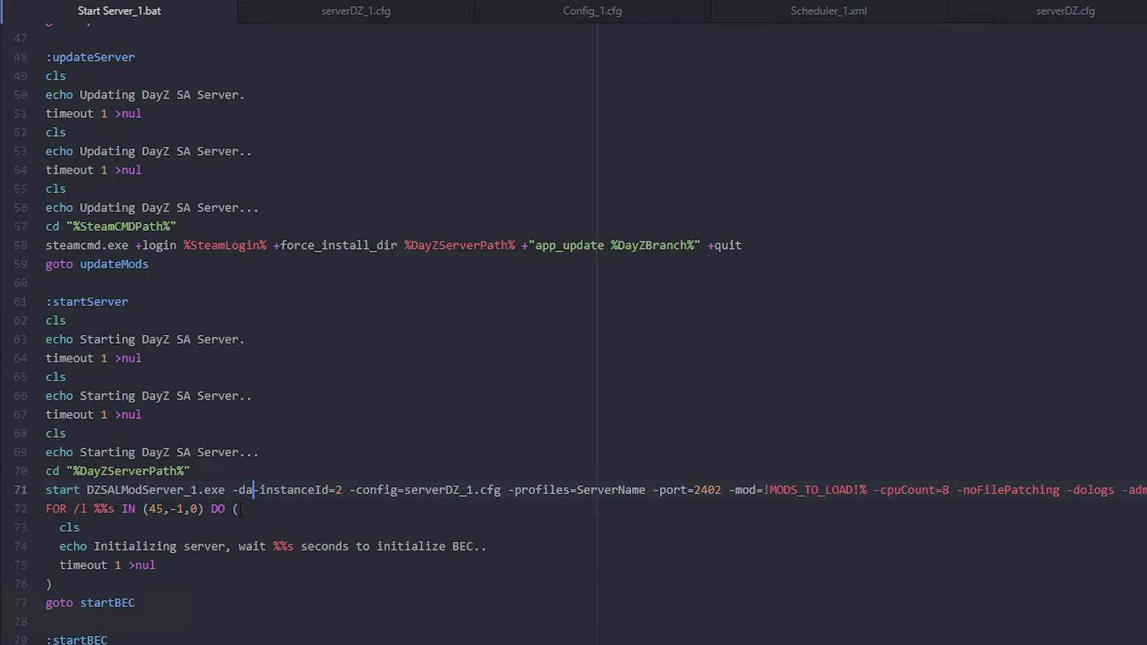
pyautogui.write('server=')
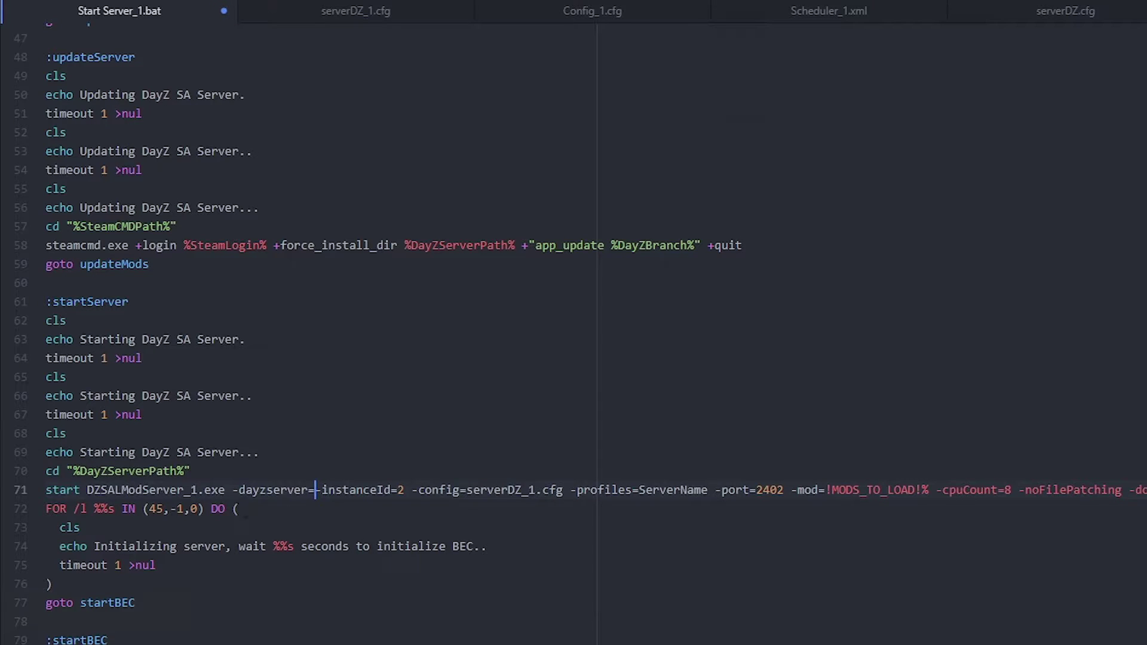
pyautogui.hotkey('alt', 'Tab')
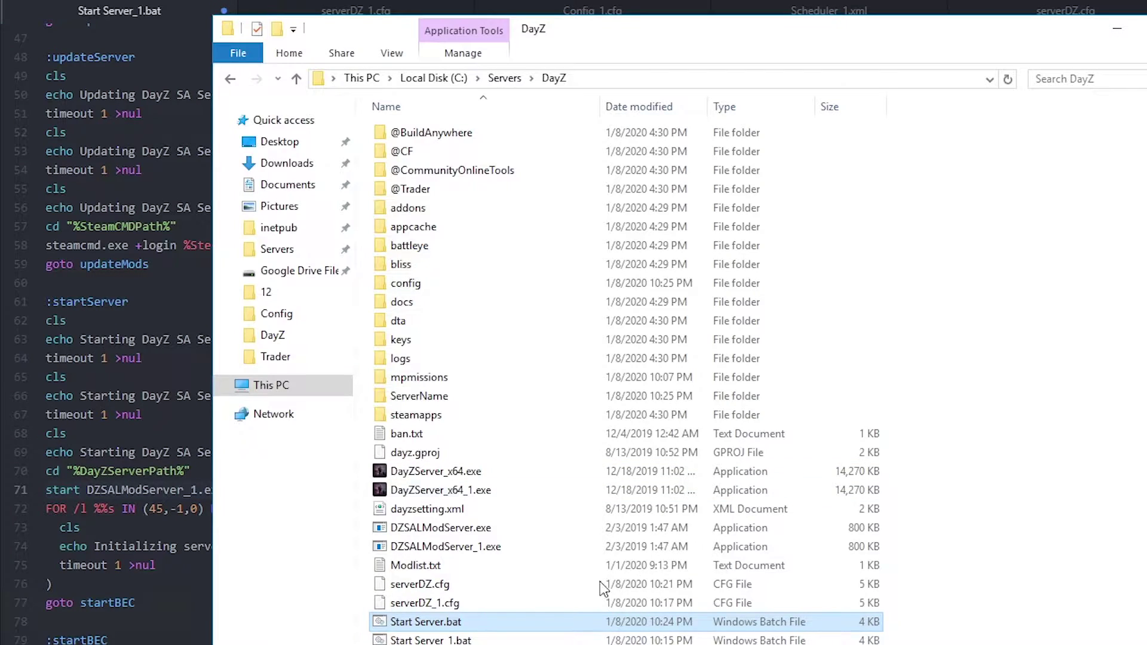
pyautogui.click(501, 490)
pyautogui.press('F2')
pyautogui.hotkey('alt', 'Tab')
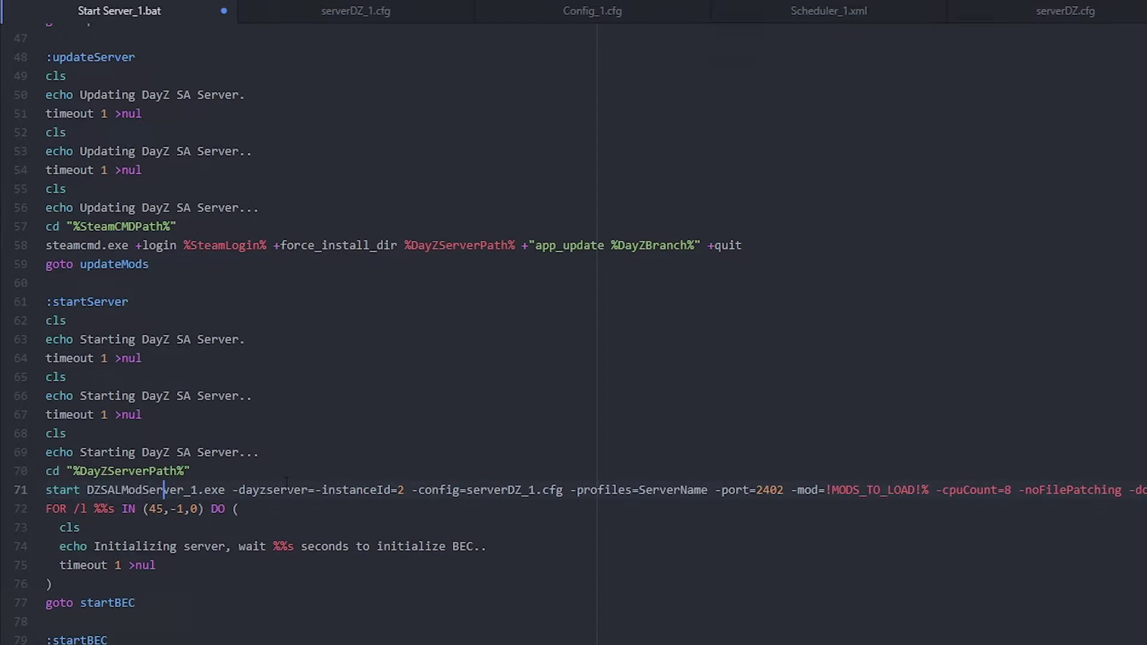
pyautogui.write('DayZServer_x64_1.exe')
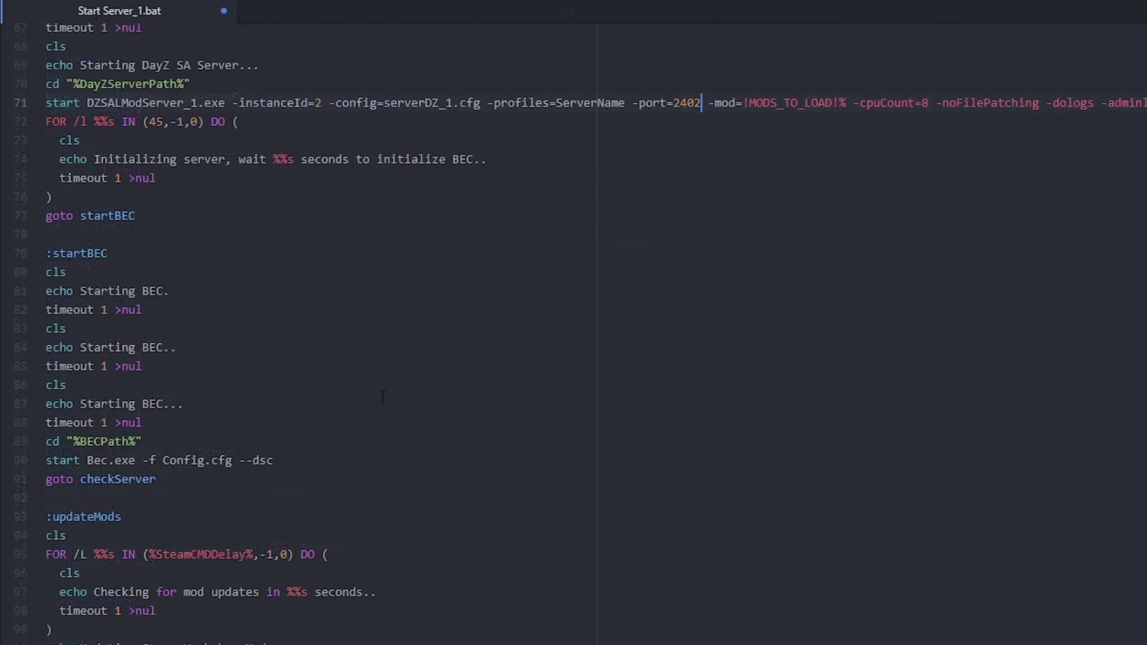
# Step: In the startBEC section, change the start command to use Bec_1.exe and Config_1.cfg, and save the script
pyautogui.click(109, 459)
pyautogui.write('_')
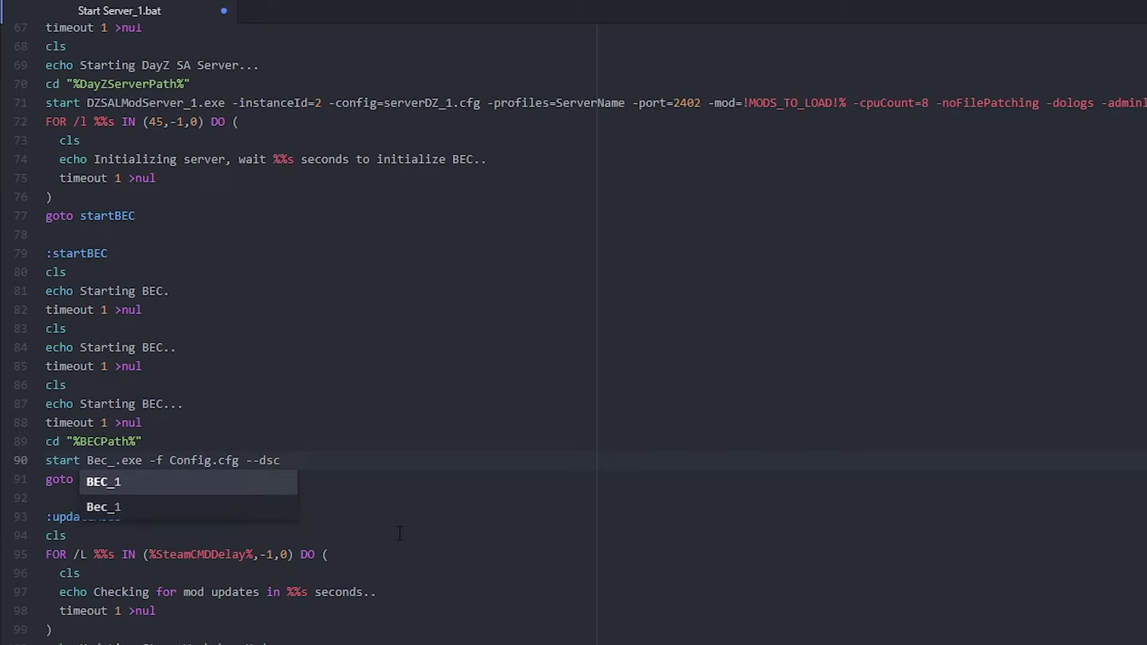
pyautogui.write('1')
pyautogui.click(218, 460)
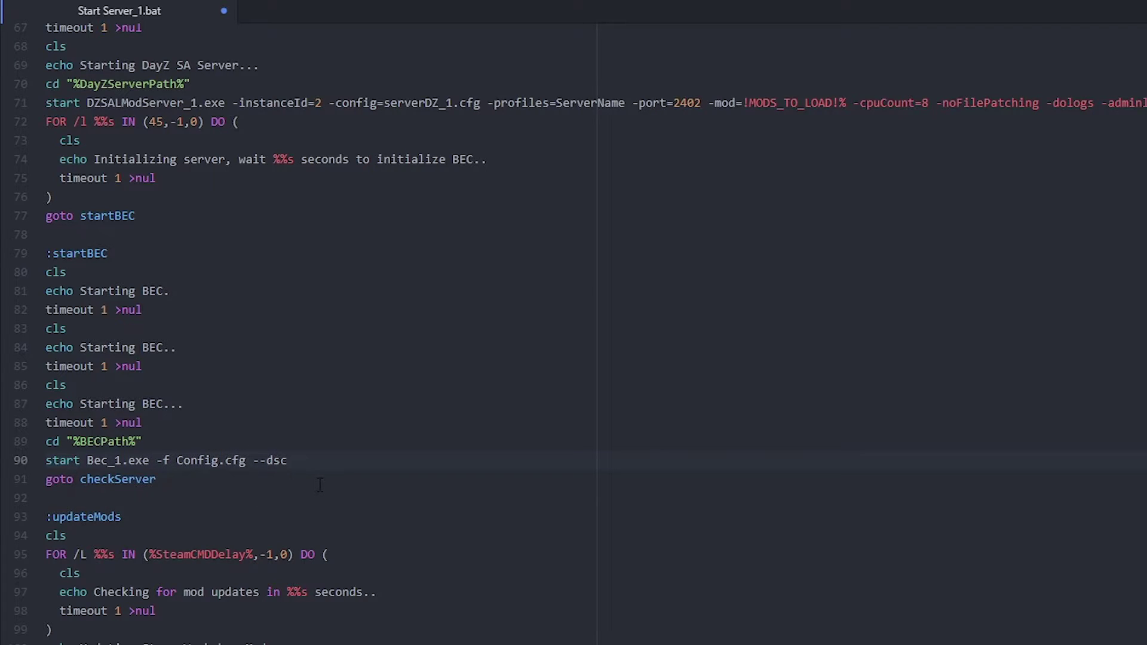
pyautogui.write('_1')
pyautogui.click(320, 484)
pyautogui.scroll(-3, 320, 484)
pyautogui.scroll(4, 320, 485)
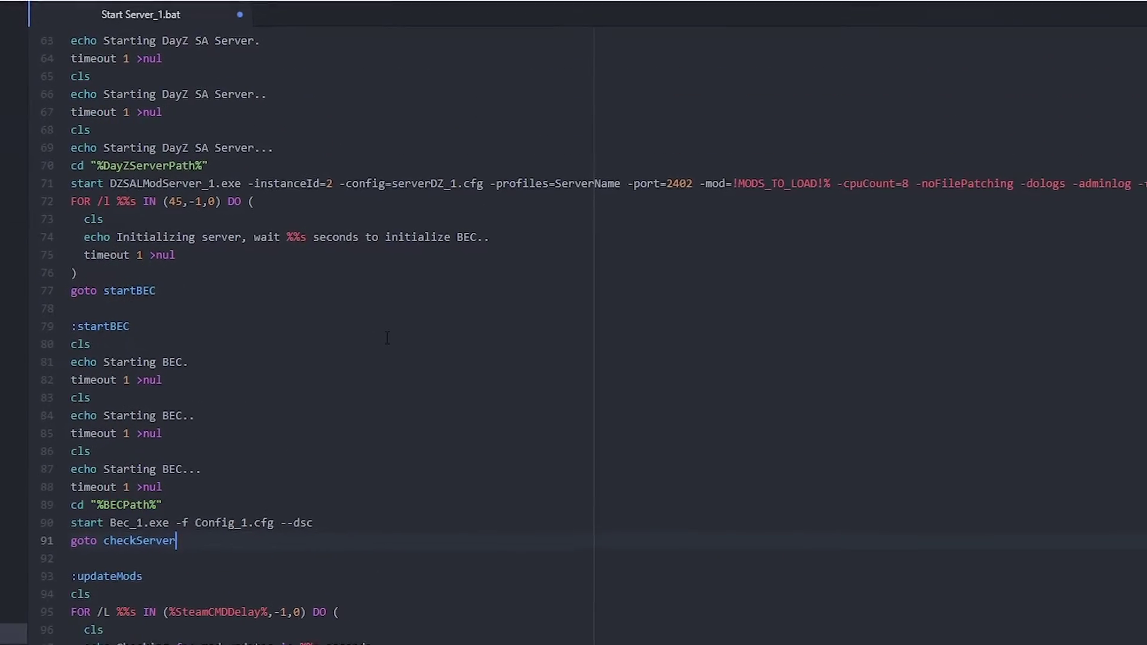
pyautogui.hotkey('ctrl', 's')
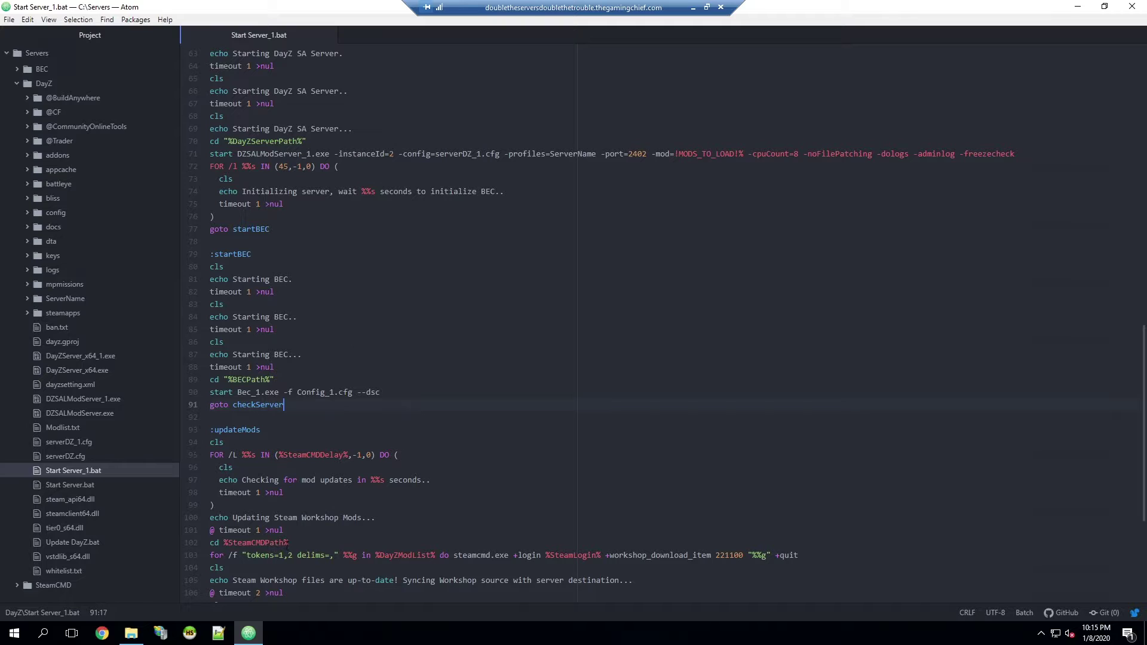
# Step: Open serverDZ_1.cfg from the DayZ folder and set its hostname to "TGC's Test Server #2"
pyautogui.click(131, 633)
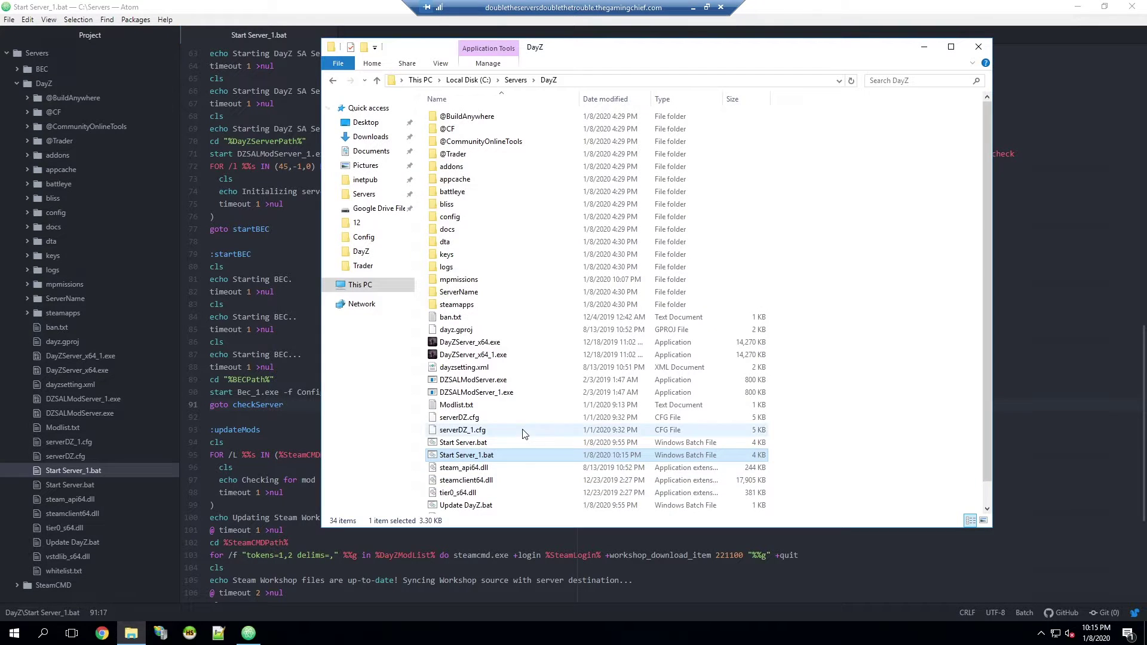
pyautogui.click(484, 430)
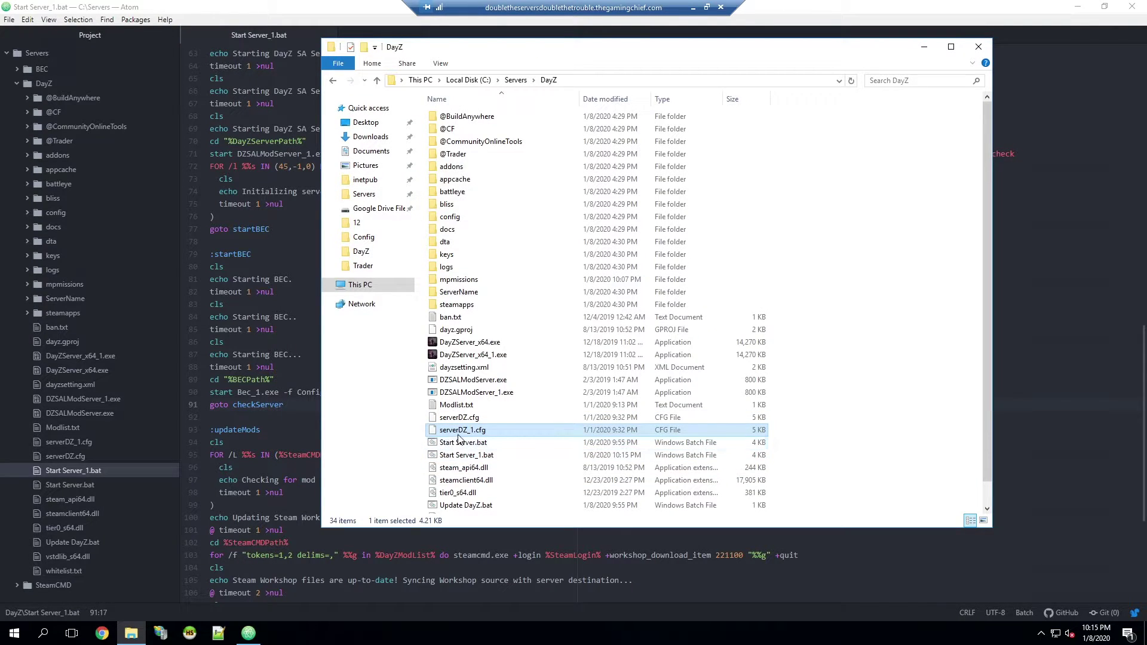
pyautogui.click(85, 446)
pyautogui.doubleClick(85, 446)
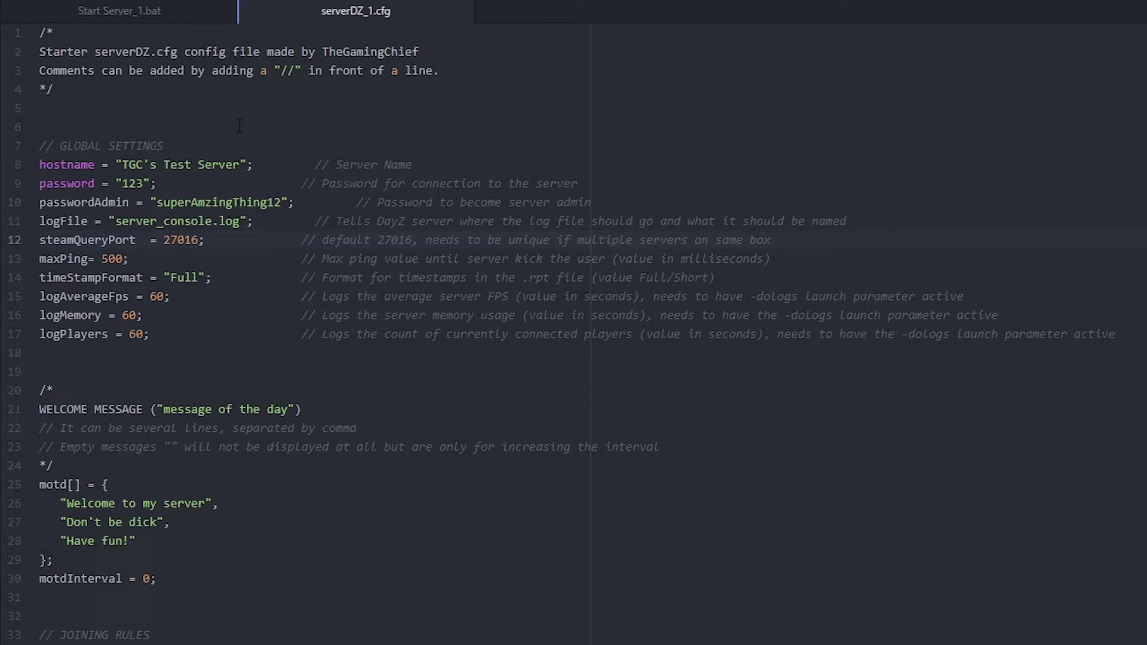
pyautogui.click(242, 161)
pyautogui.write('(')
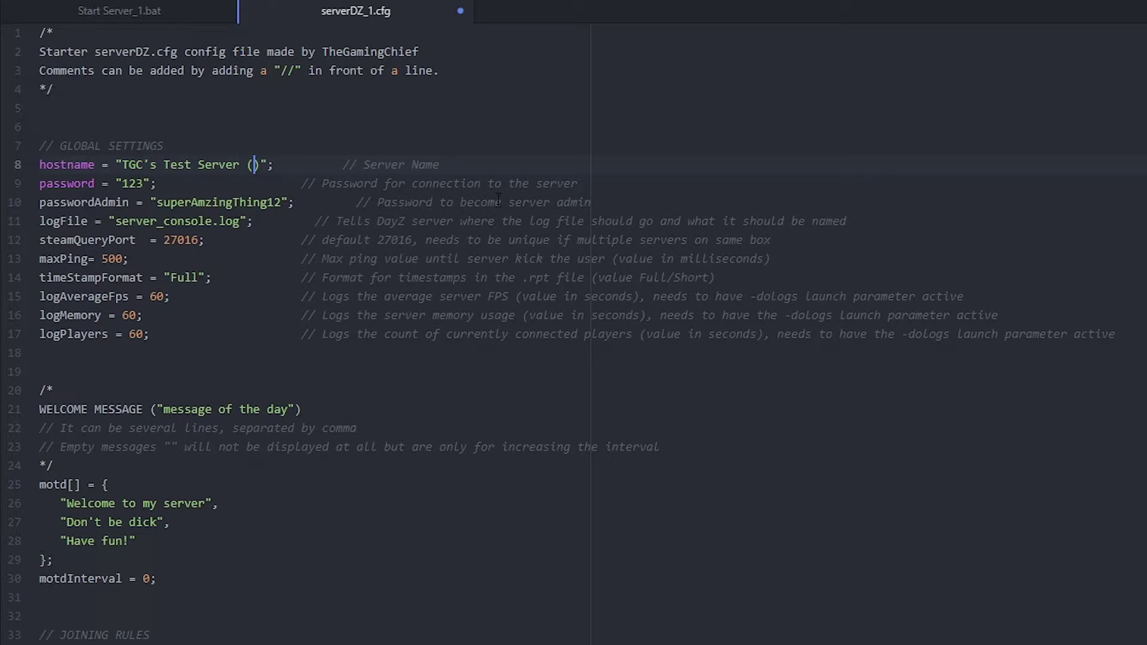
pyautogui.press('Delete')
pyautogui.press('BackSpace')
pyautogui.write('#2')
# Step: Set logFile to server_console_1.log and steamQueryPort to 28016 in serverDZ_1.cfg
pyautogui.click(214, 222)
pyautogui.write('_1')
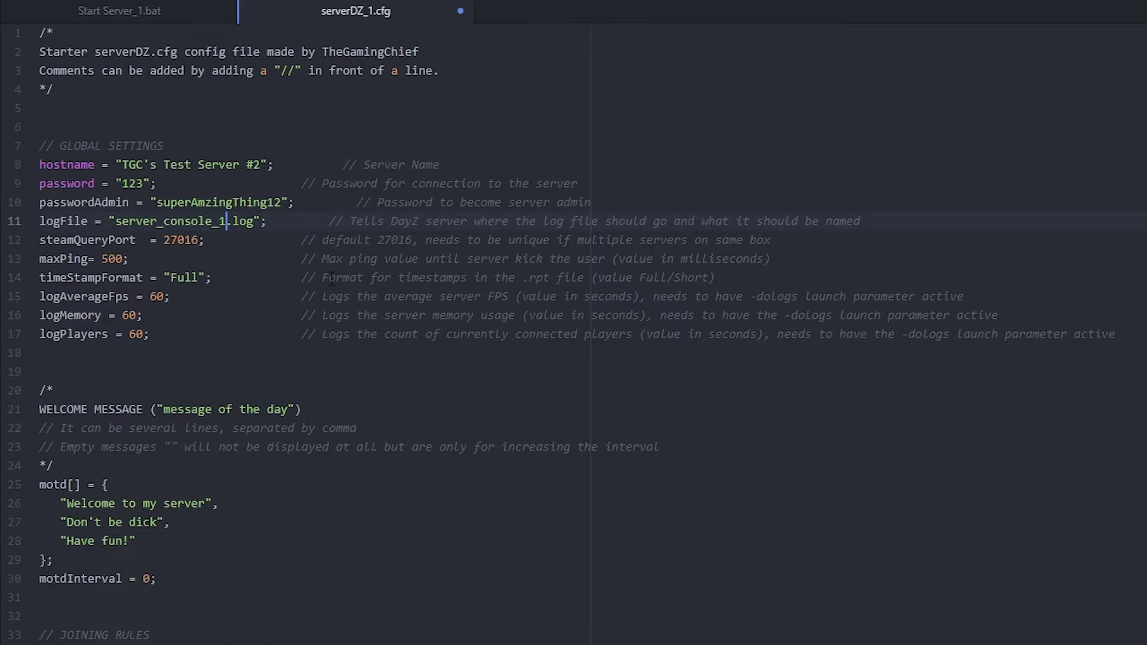
pyautogui.doubleClick(178, 239)
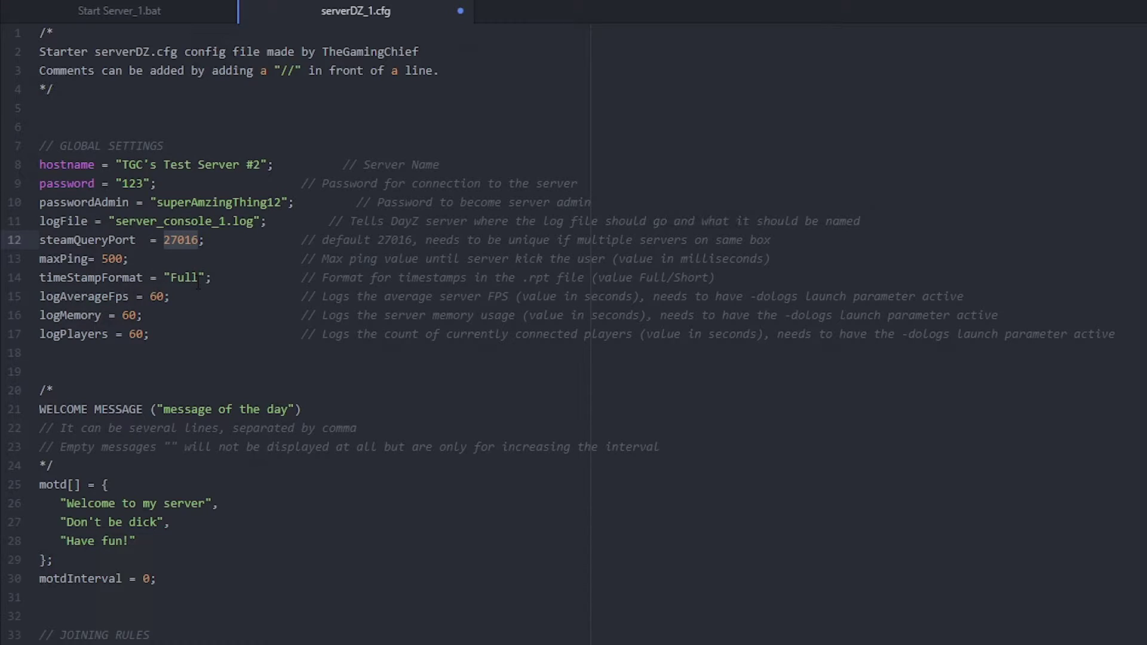
pyautogui.write('280')
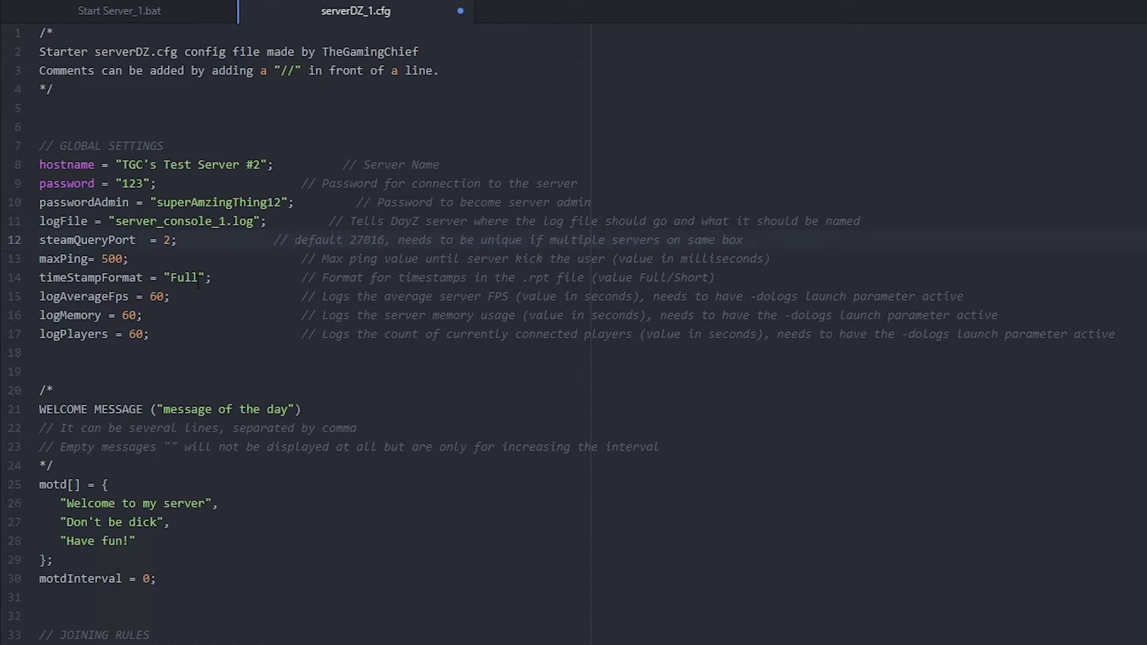
pyautogui.write('16')
pyautogui.doubleClick(176, 242)
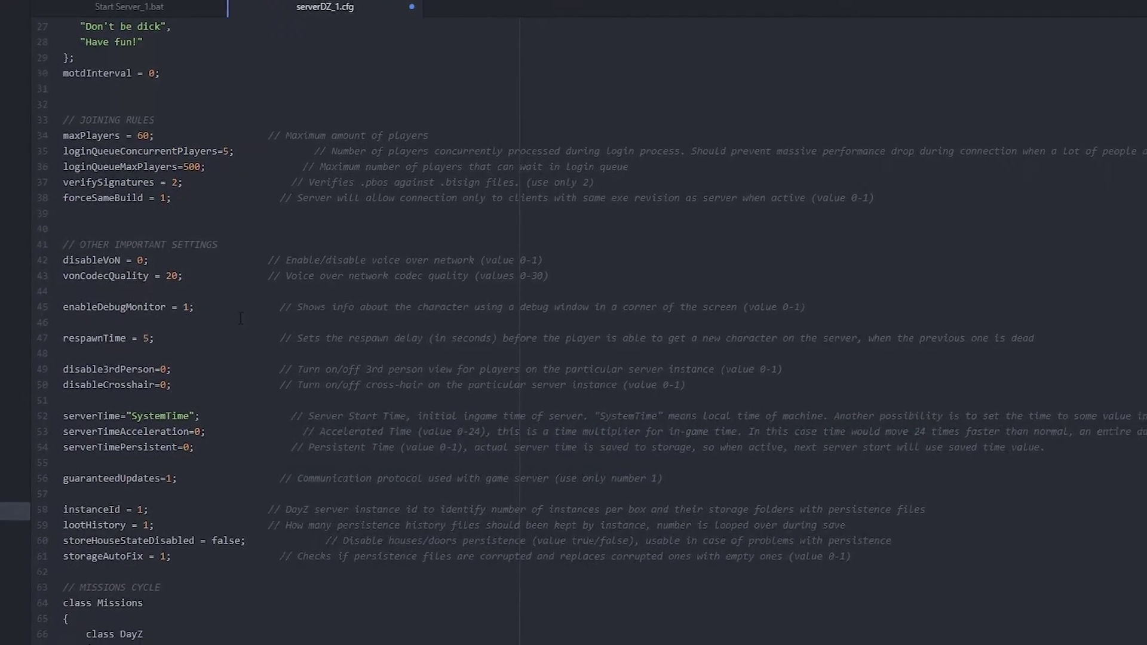
# Step: Change the mission template to dayzOffline_1.chernarusplus in the Missions class of serverDZ_1.cfg and save the file
pyautogui.click(225, 609)
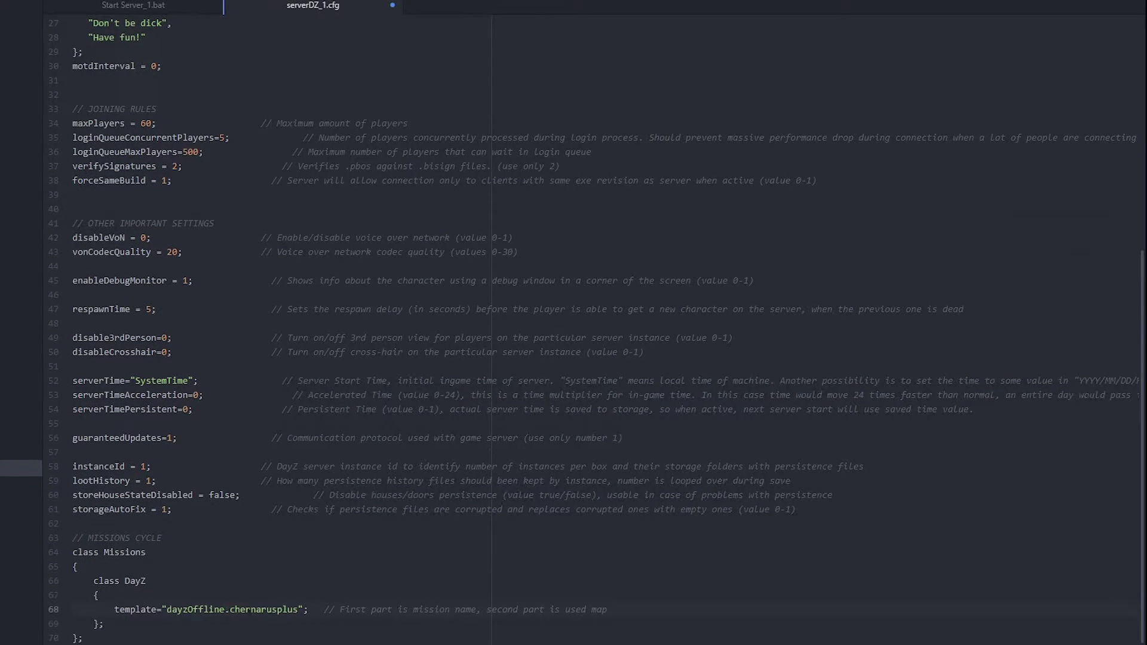
pyautogui.doubleClick(252, 610)
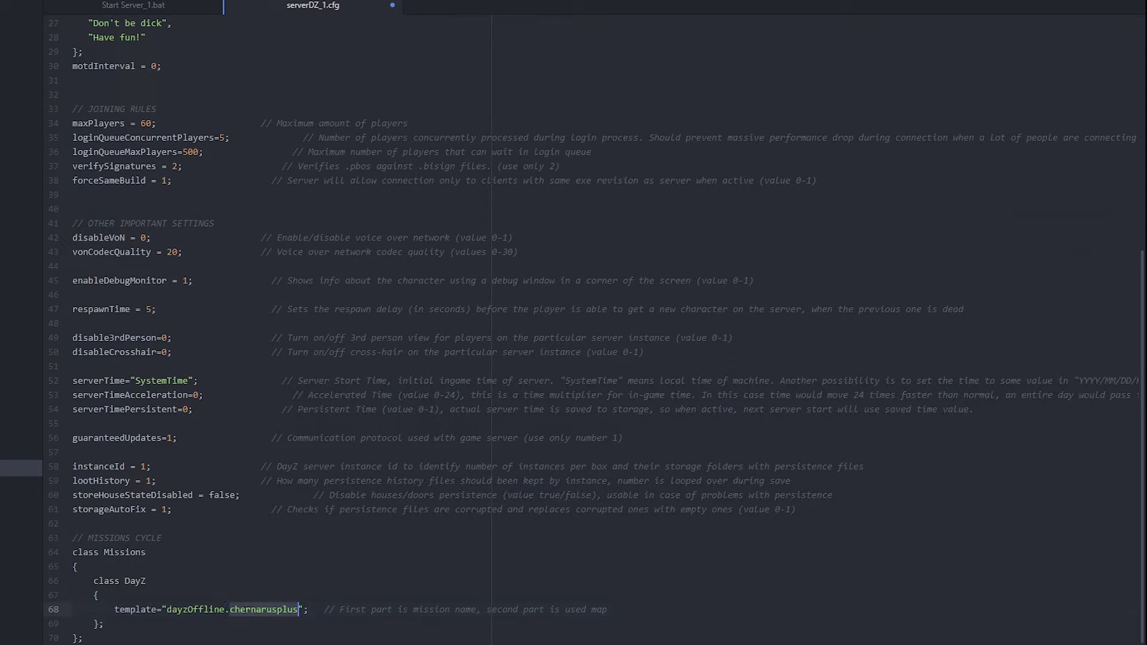
pyautogui.click(226, 610)
pyautogui.write('_1')
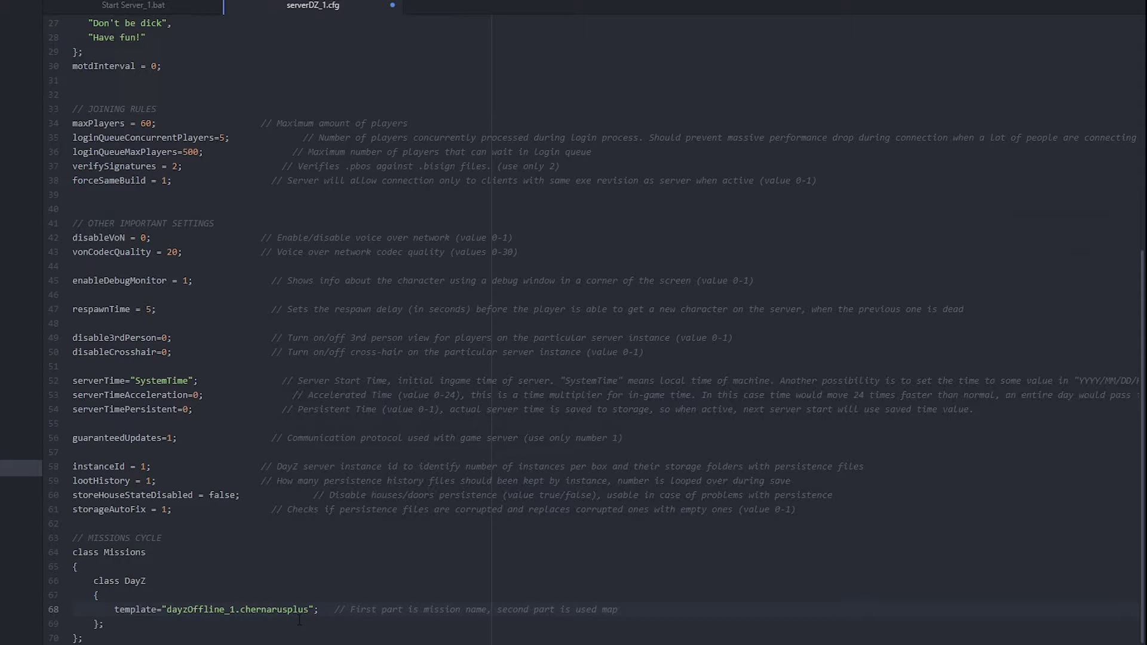
pyautogui.hotkey('ctrl', 's')
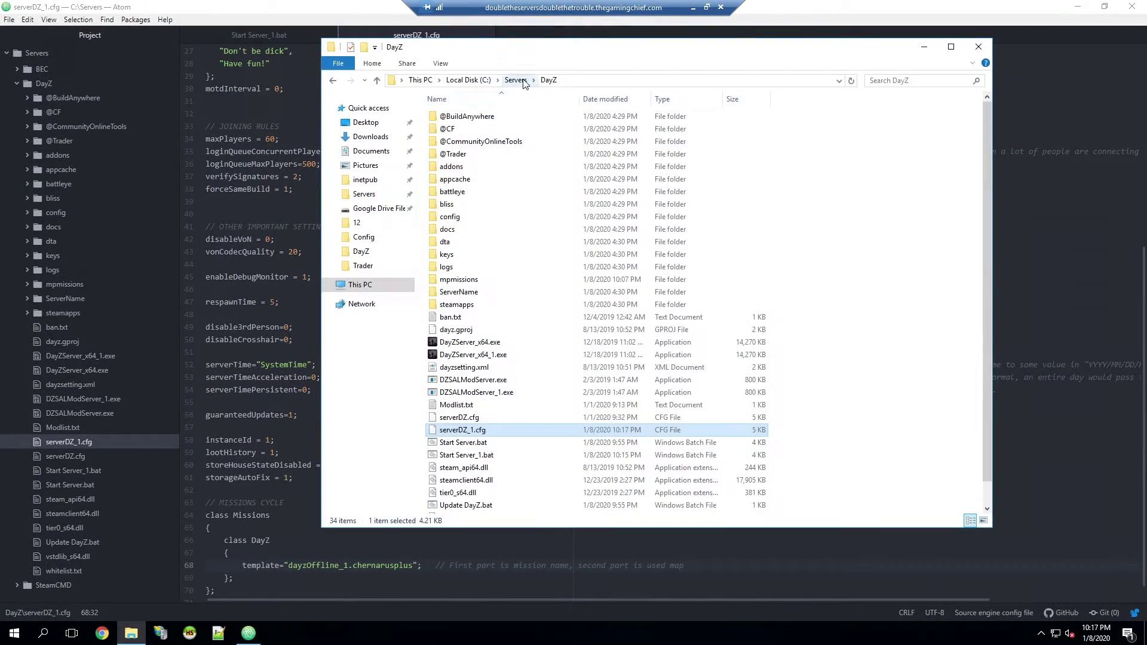
# Step: Locate Config_1.cfg in the BEC Config folder and open it in the editor
pyautogui.click(515, 79)
pyautogui.click(483, 116)
pyautogui.doubleClick(483, 116)
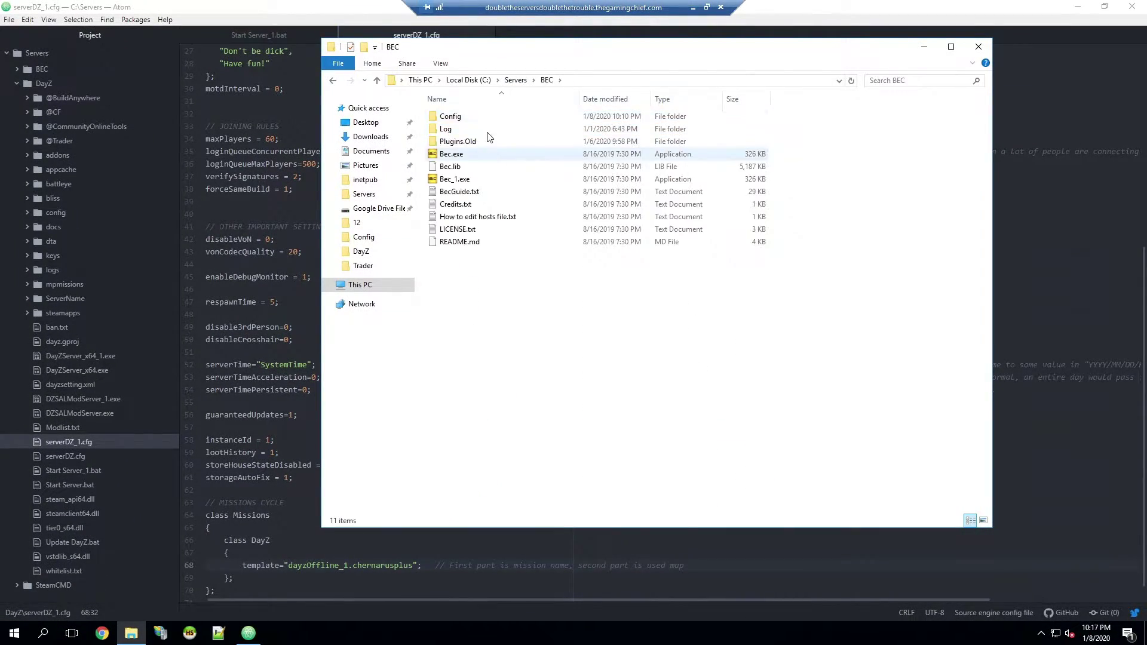
pyautogui.doubleClick(483, 116)
pyautogui.click(475, 179)
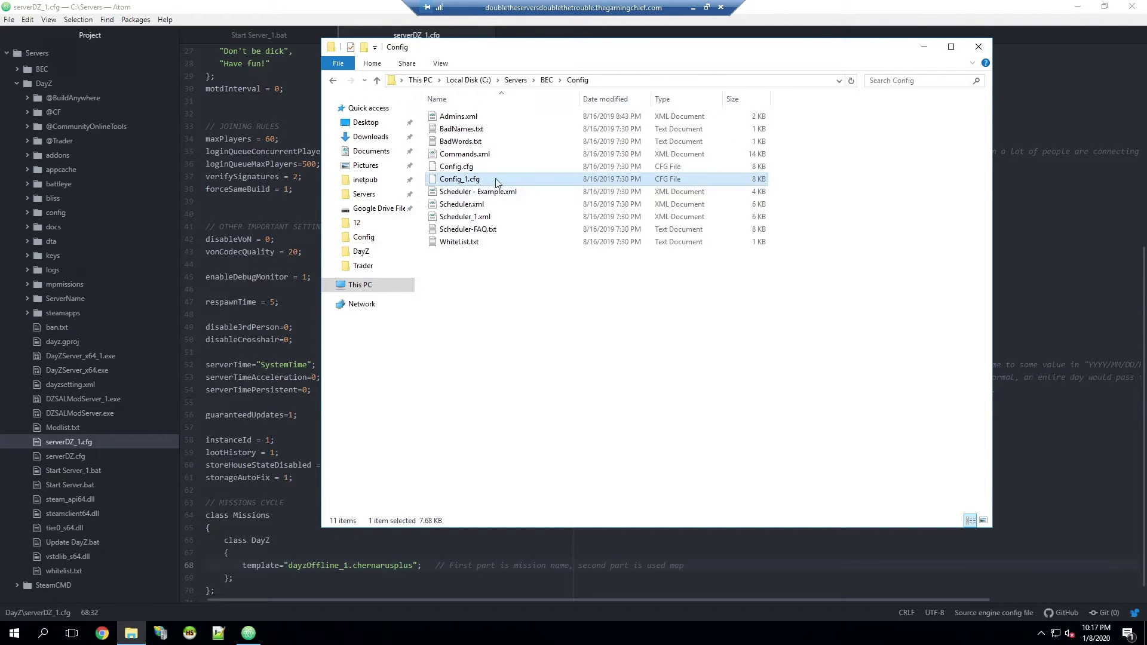
pyautogui.click(17, 83)
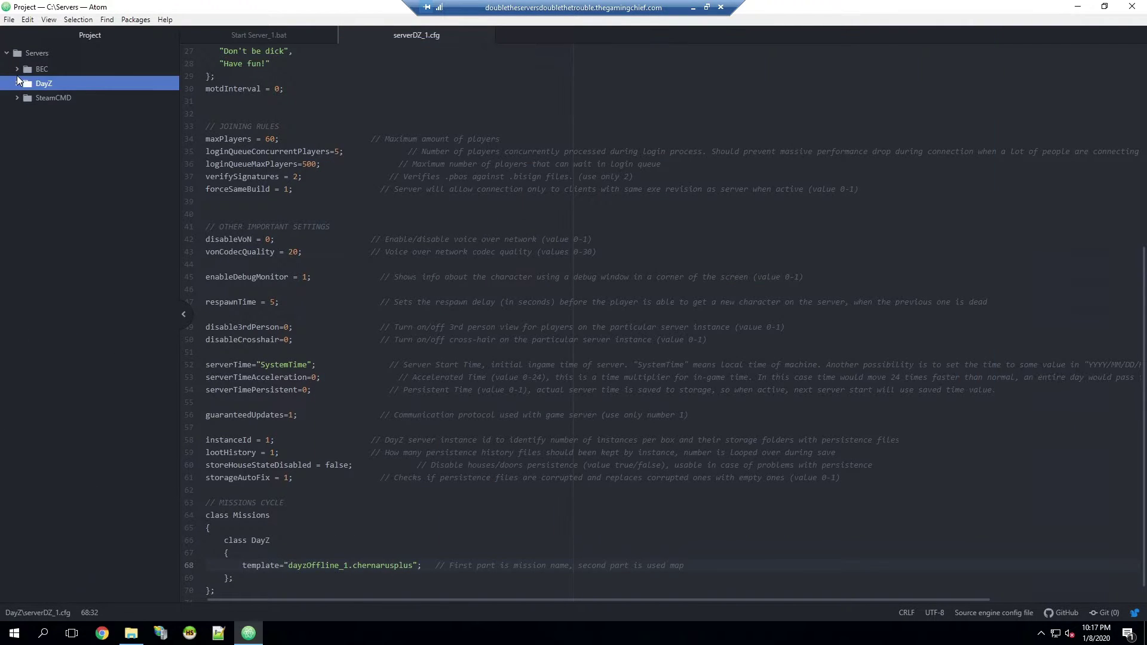
pyautogui.click(16, 69)
pyautogui.click(31, 86)
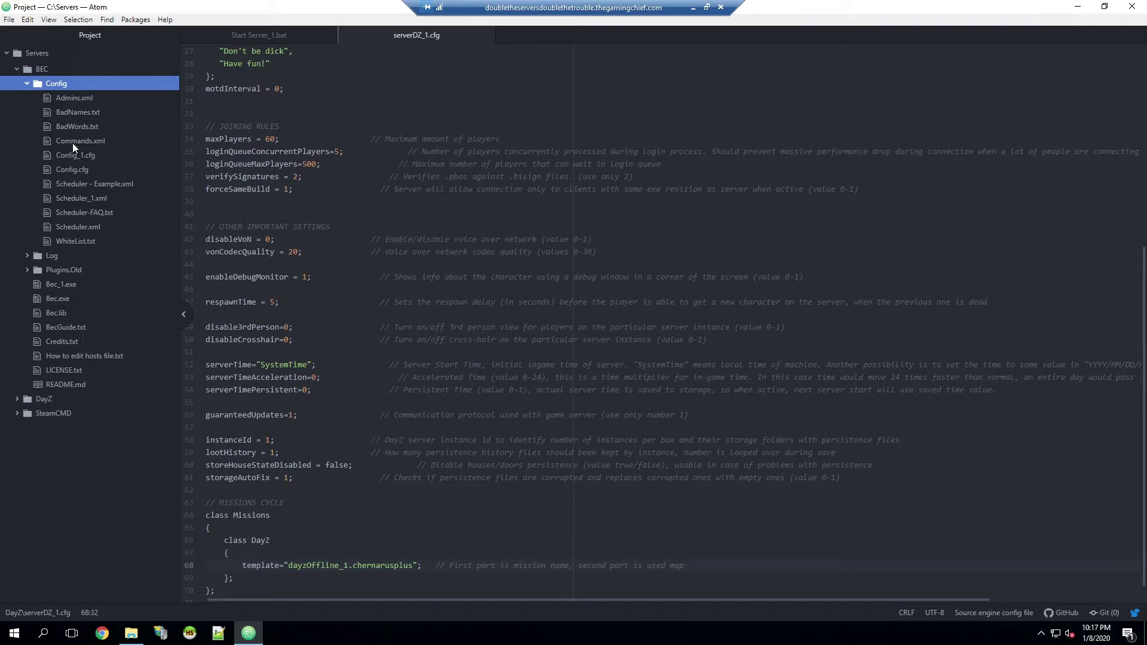
pyautogui.click(84, 156)
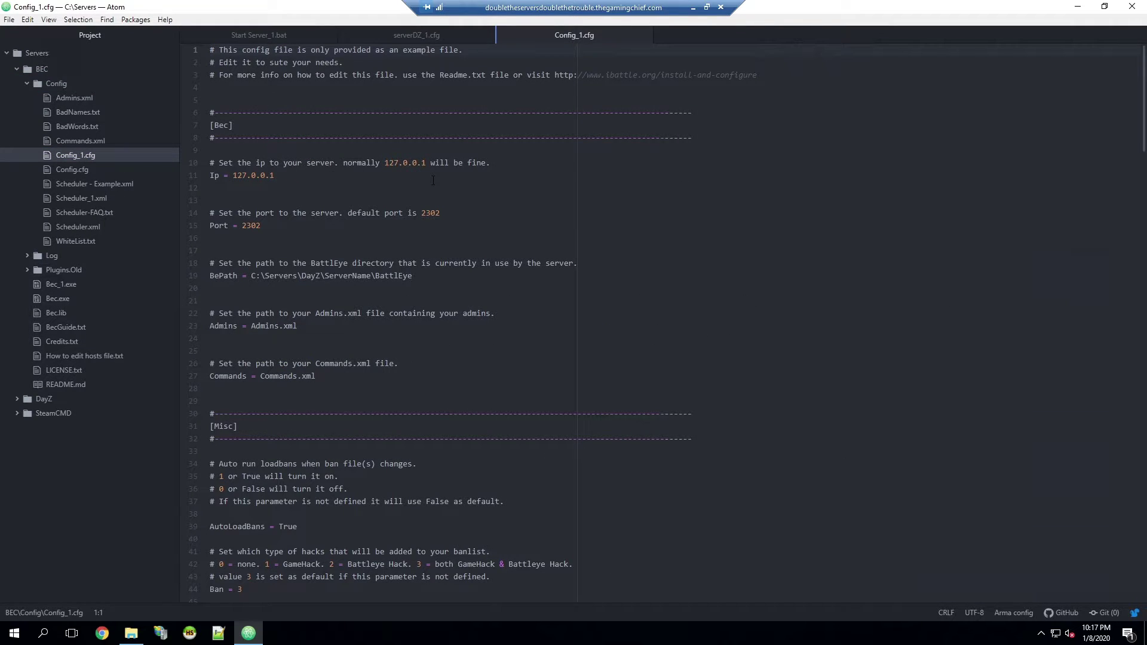
# Step: Set the server Port to 2402 in the Bec section of Config_1.cfg
pyautogui.click(326, 229)
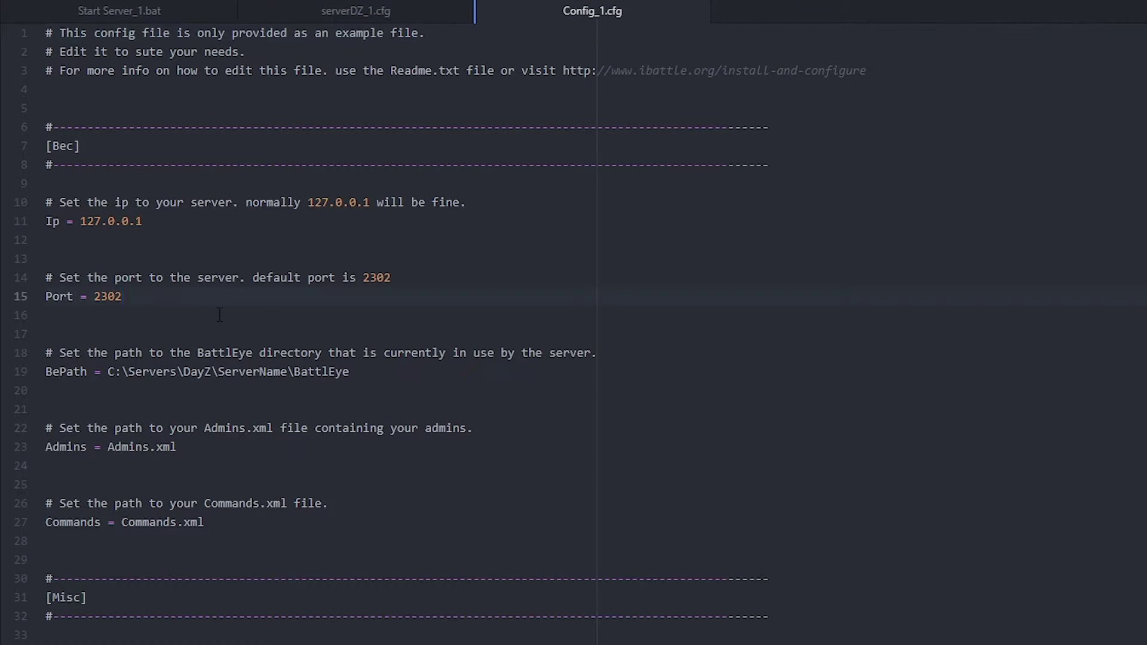
pyautogui.hotkey('shift', 'Left')
pyautogui.hotkey('shift', 'Left')
pyautogui.hotkey('shift', 'Left')
pyautogui.hotkey('shift', 'Left')
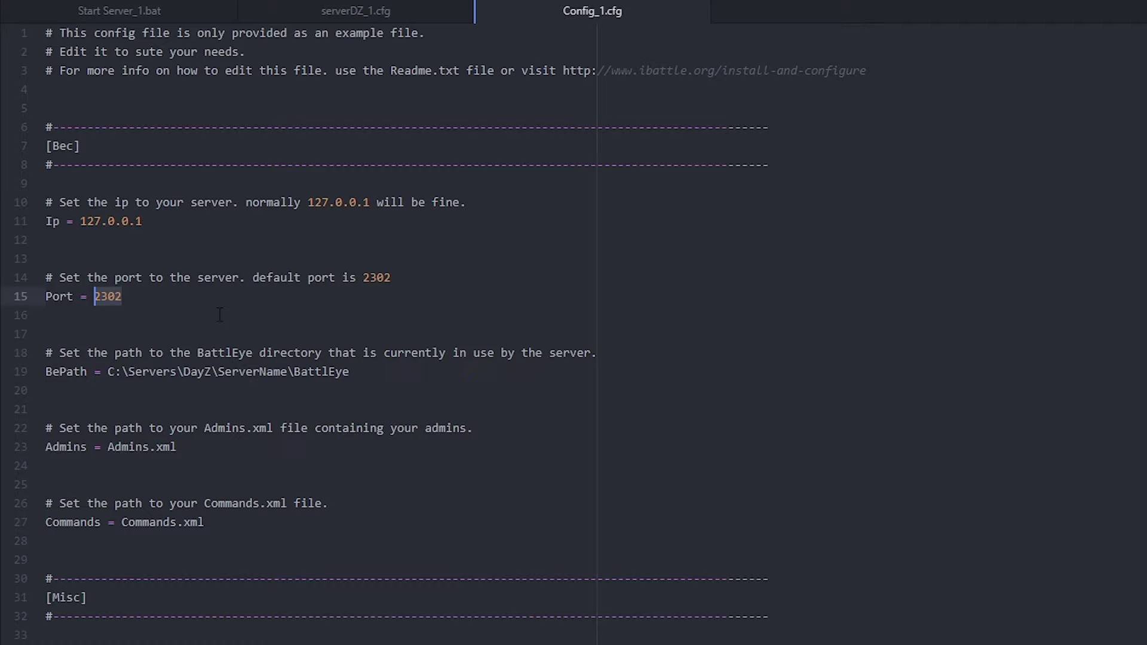
pyautogui.write('2402')
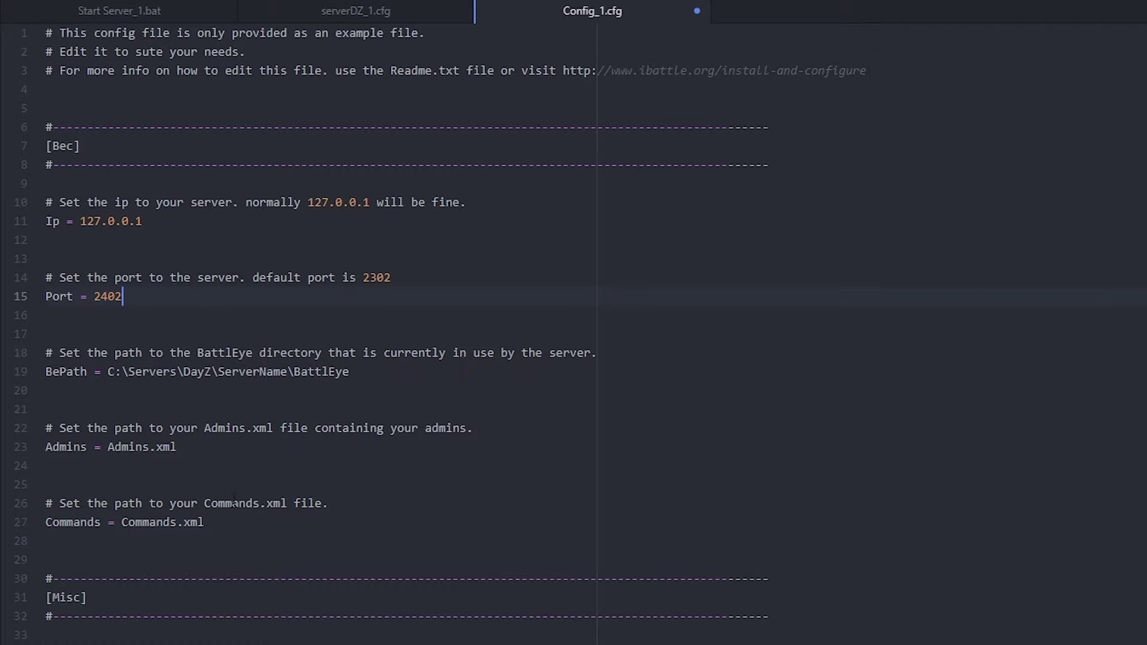
# Step: Uncomment the ServerExeName line in Config_1.cfg and set it to DayZServer_x64_1.exe
pyautogui.scroll(-20, 233, 500)
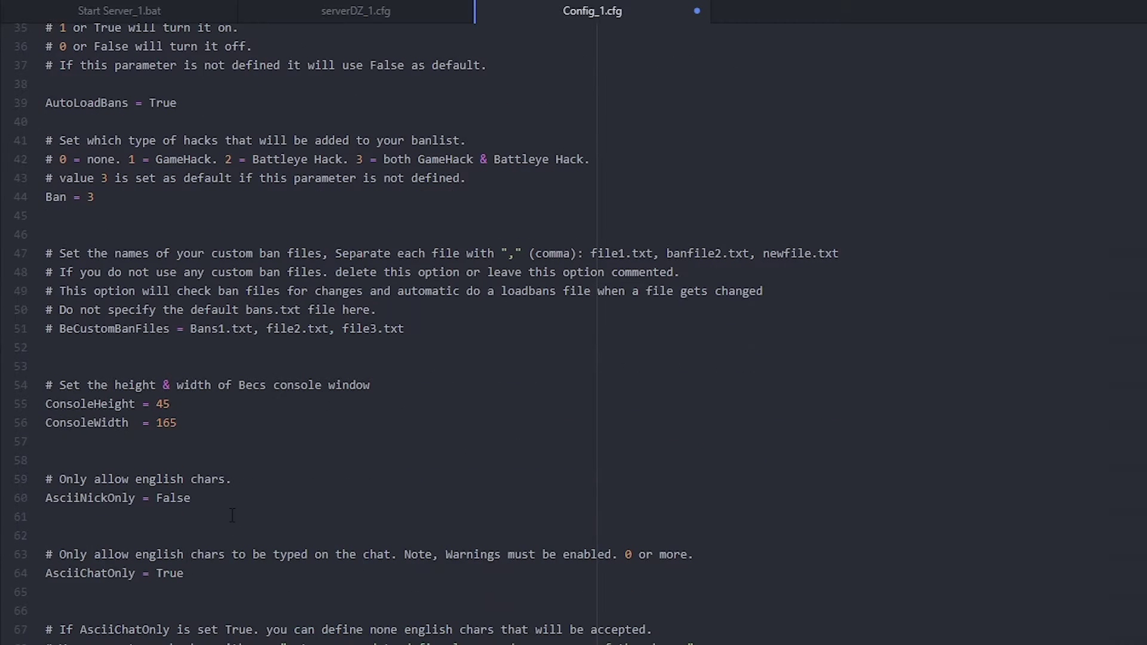
pyautogui.scroll(-1, 231, 513)
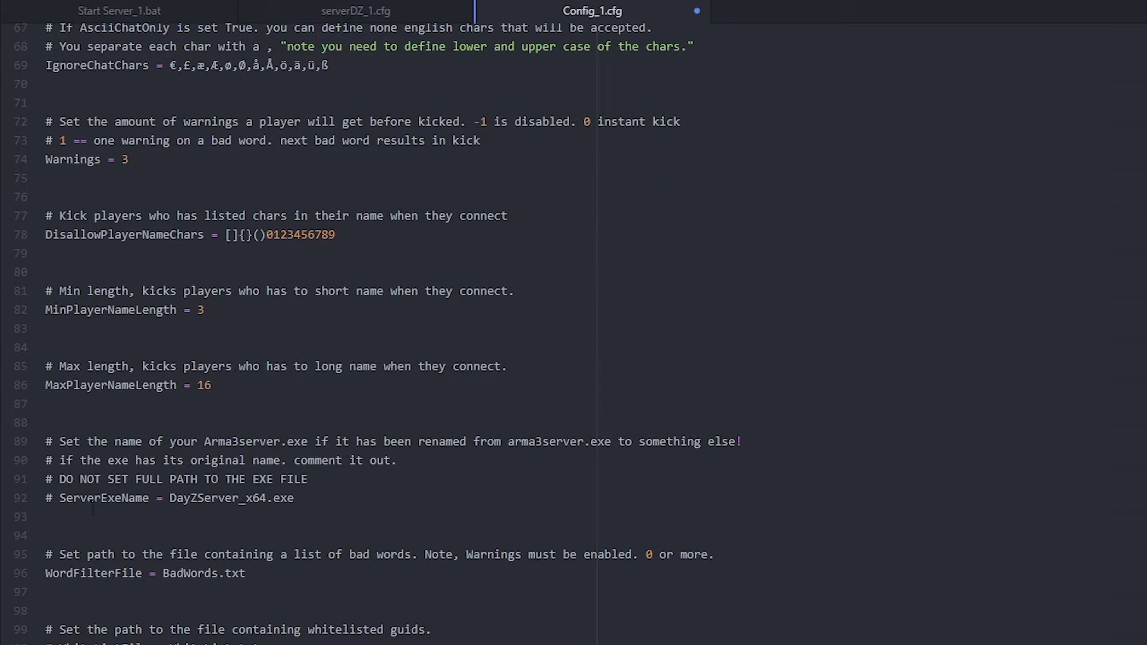
pyautogui.click(60, 499)
pyautogui.press('BackSpace')
pyautogui.press('BackSpace')
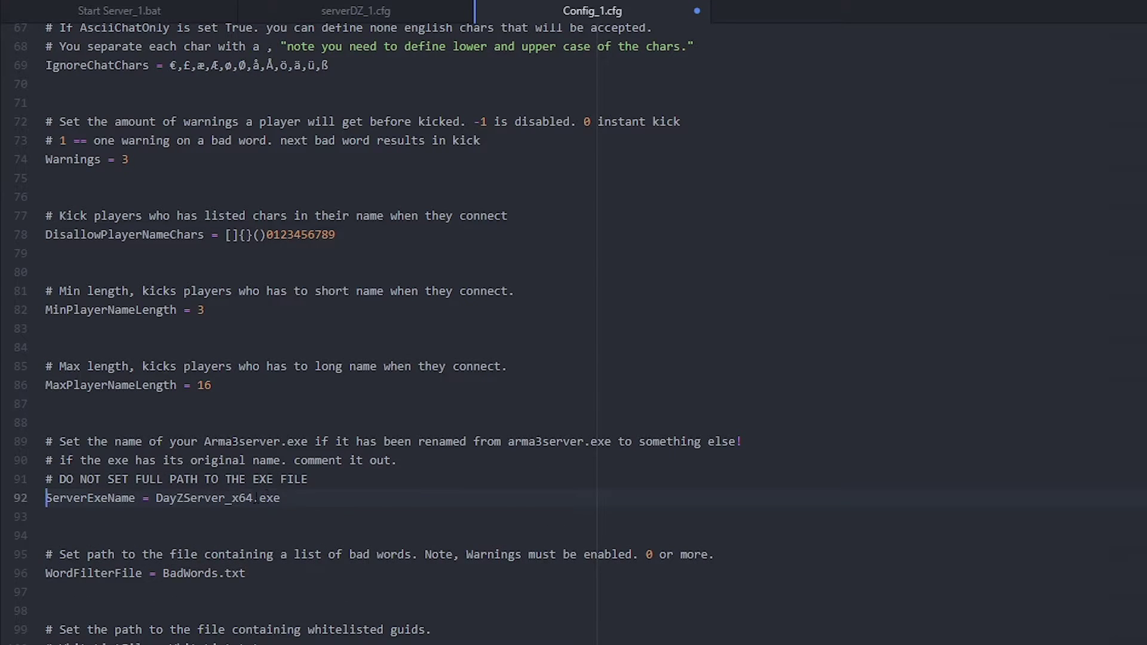
pyautogui.write('_1')
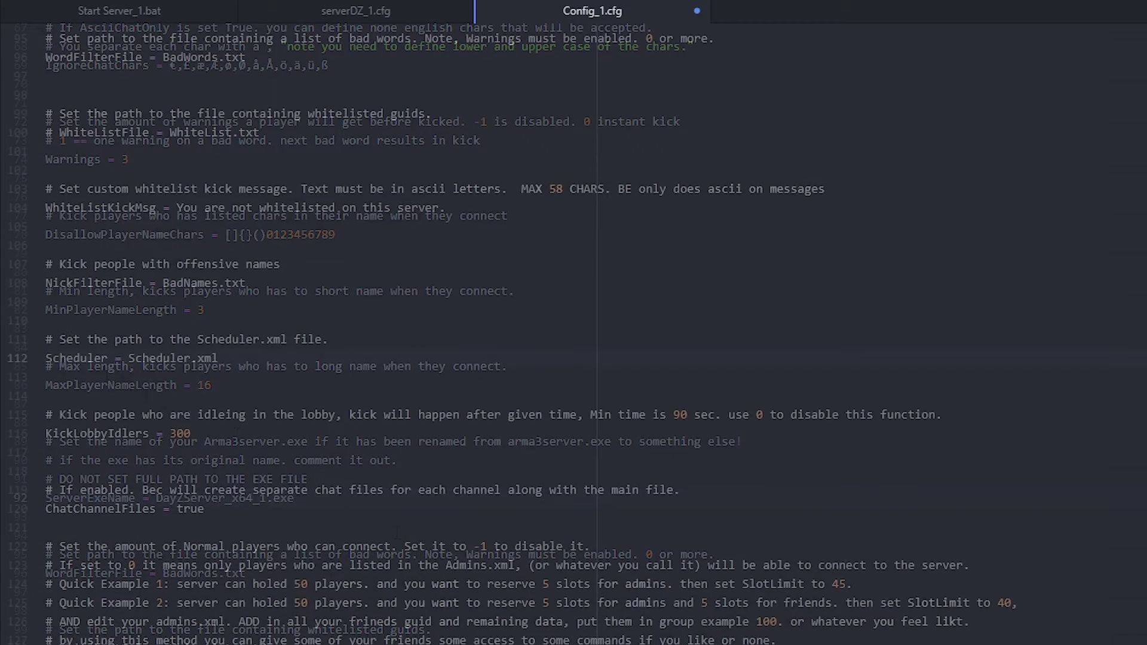
# Step: Change the Scheduler path in Config_1.cfg to Scheduler_1.xml
pyautogui.click(38, 353)
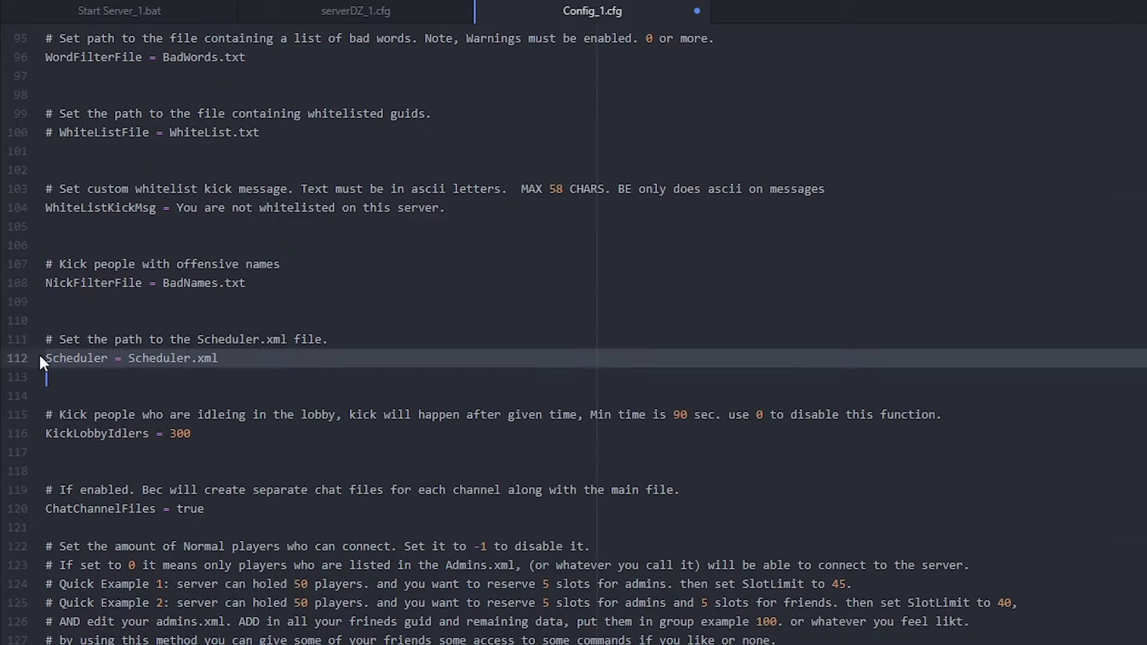
pyautogui.click(185, 358)
pyautogui.press('Right')
pyautogui.write('_1')
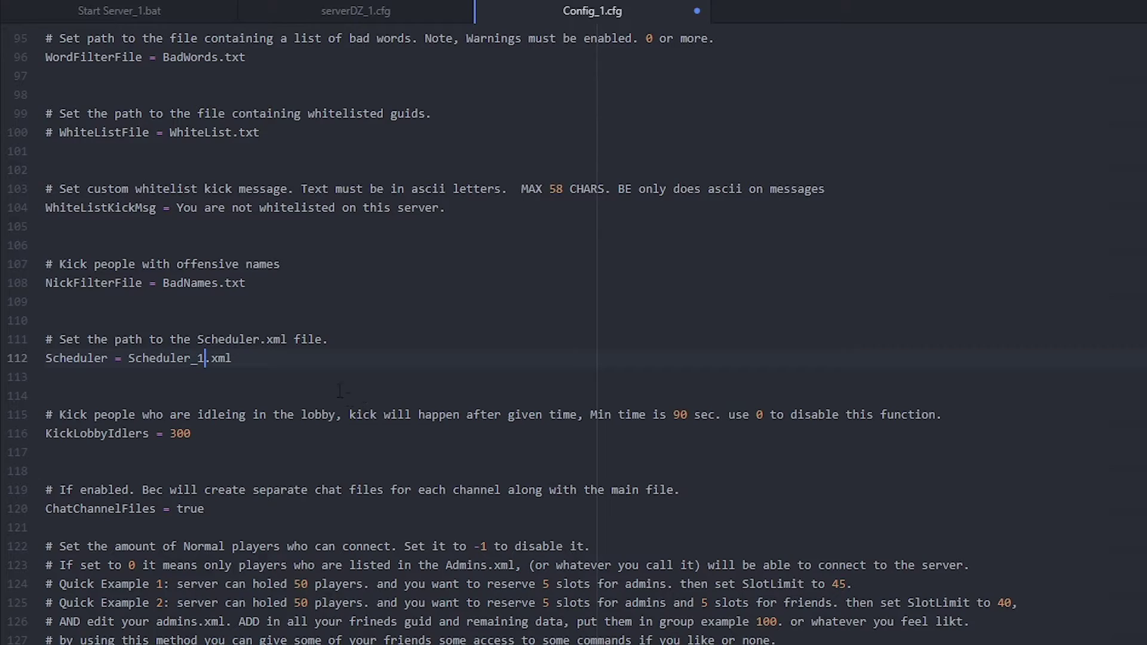
# Step: Check the BadNames, WhiteList and BadWords file entries in Config_1.cfg and save the file
pyautogui.click(300, 286)
pyautogui.doubleClick(176, 283)
pyautogui.click(210, 132)
pyautogui.click(171, 57)
pyautogui.scroll(2, 317, 256)
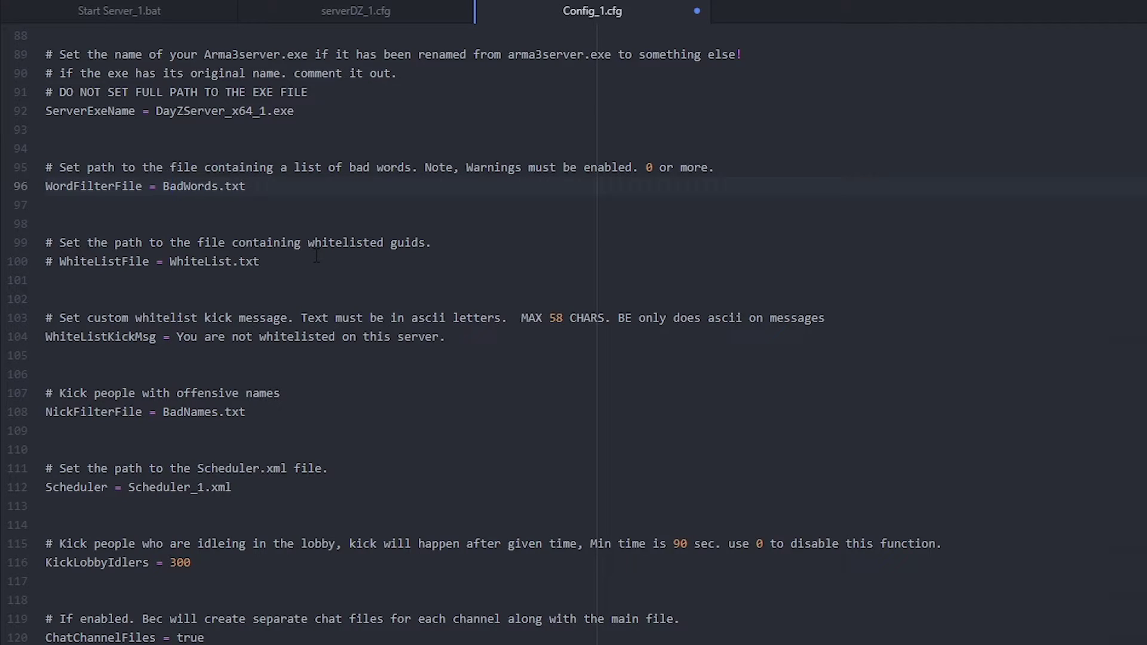
pyautogui.click(218, 261)
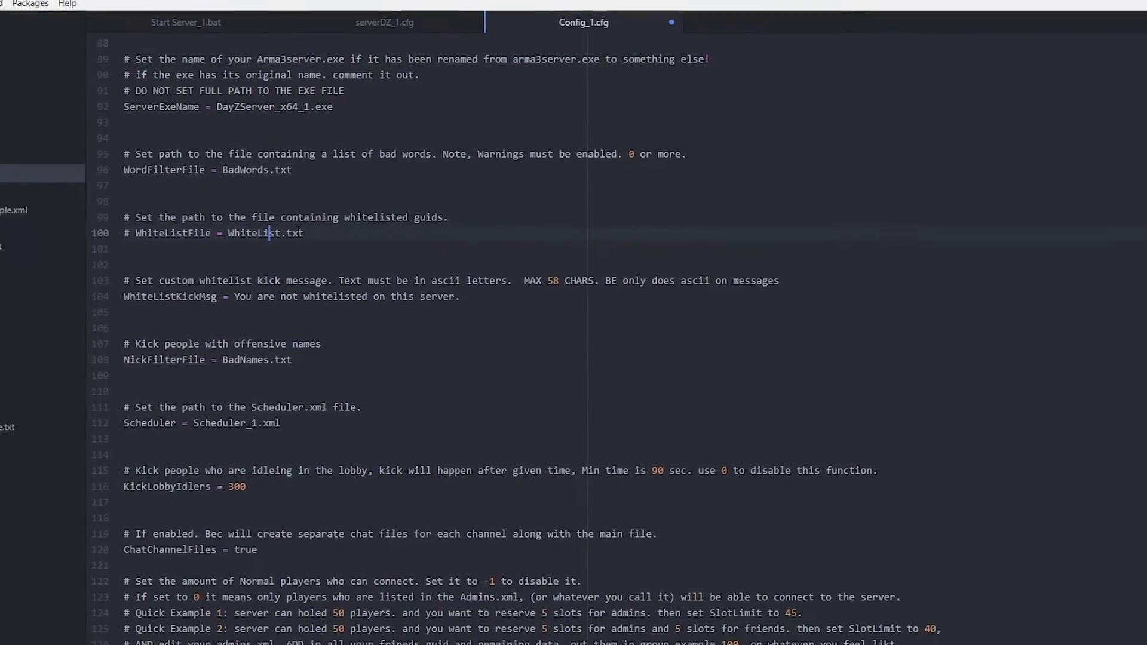
# Step: Open Scheduler_1.xml from the BEC Config folder in the editor and review its restart jobs
pyautogui.click(131, 633)
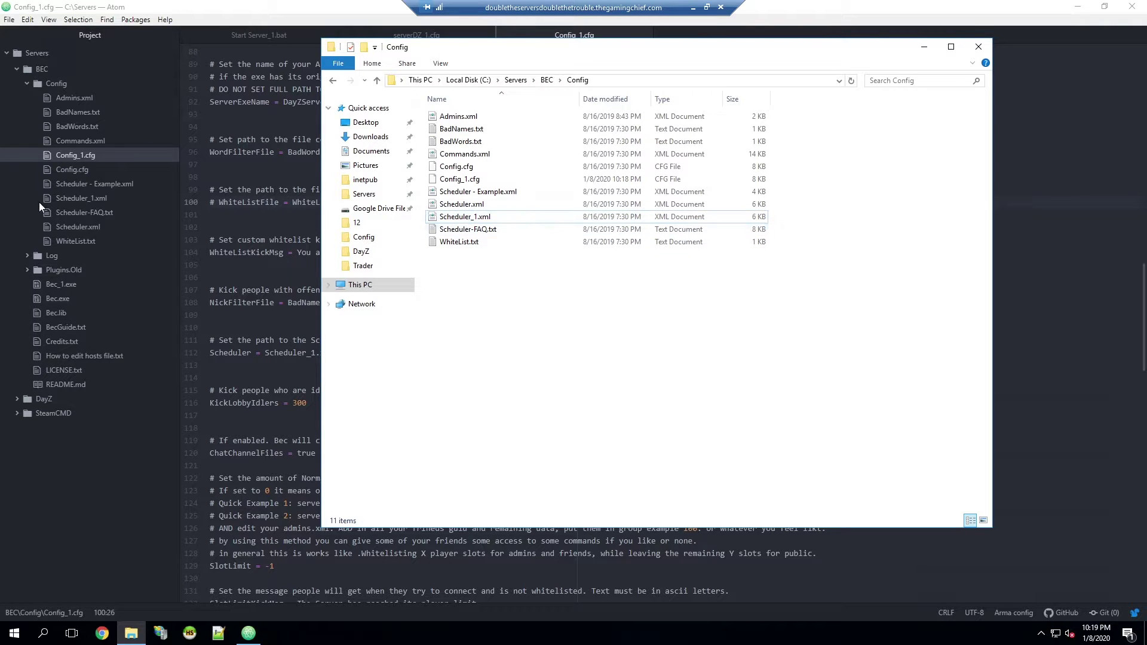
pyautogui.click(81, 198)
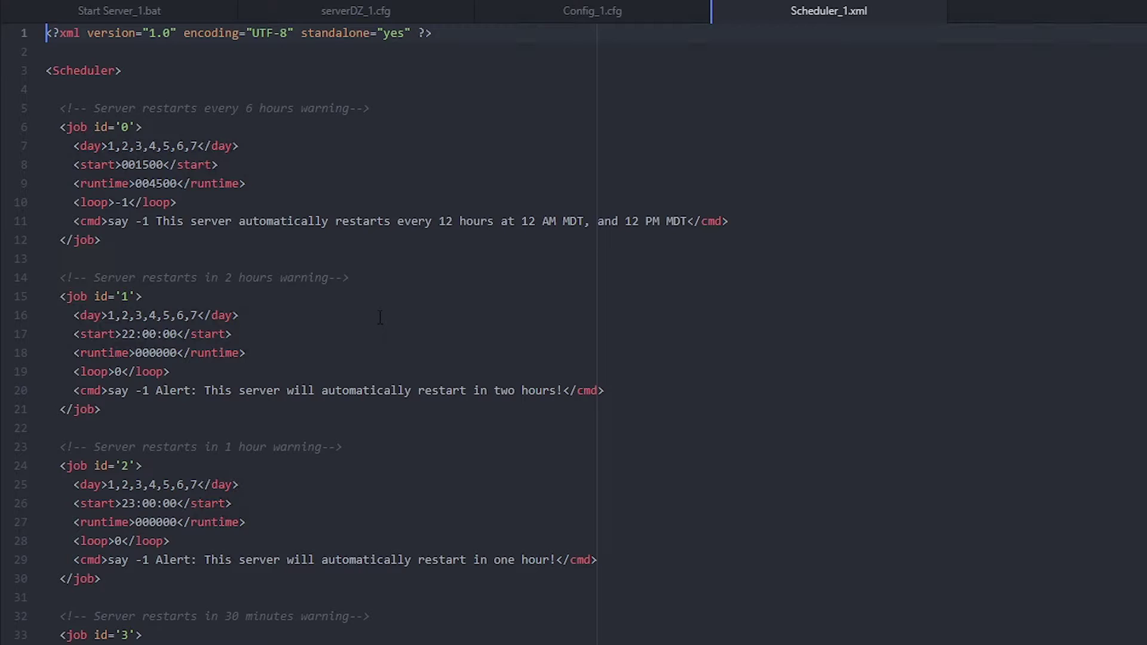
pyautogui.scroll(-15, 408, 364)
pyautogui.scroll(-10, 408, 364)
pyautogui.scroll(20, 455, 509)
pyautogui.moveTo(311, 240); pyautogui.dragTo(47, 108)
pyautogui.click(215, 259)
# Step: Change the restart times in the job 0 message of Scheduler_1.xml to 12:30 AM MDT and 12:30 PM MDT
pyautogui.click(453, 222)
pyautogui.press('Right')
pyautogui.press('Right')
pyautogui.press('Right')
pyautogui.press('Right')
pyautogui.press('Right')
pyautogui.press('Right')
pyautogui.press('Right')
pyautogui.press('Right')
pyautogui.press('Right')
pyautogui.press('Right')
pyautogui.press('Right')
pyautogui.press('Right')
pyautogui.write(':30')
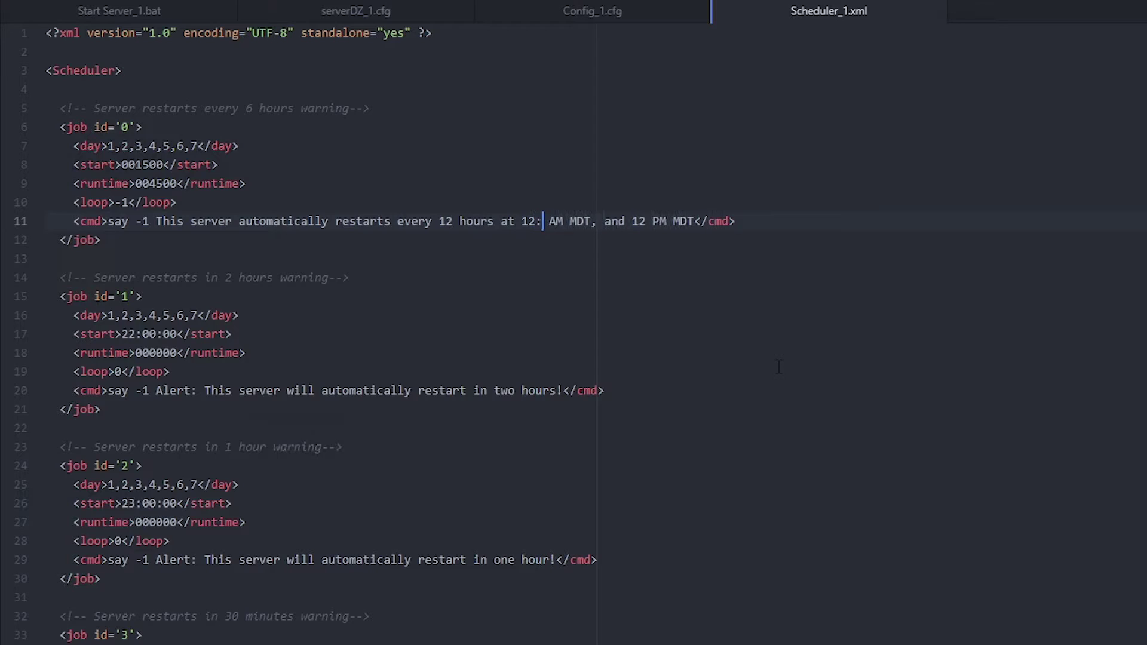
pyautogui.press('Right')
pyautogui.press('Right')
pyautogui.press('Right')
pyautogui.press('Right')
pyautogui.press('Right')
pyautogui.press('Right')
pyautogui.press('Right')
pyautogui.press('Right')
pyautogui.press('Right')
pyautogui.press('Right')
pyautogui.press('Right')
pyautogui.press('Right')
pyautogui.press('Right')
pyautogui.press('Right')
pyautogui.press('Right')
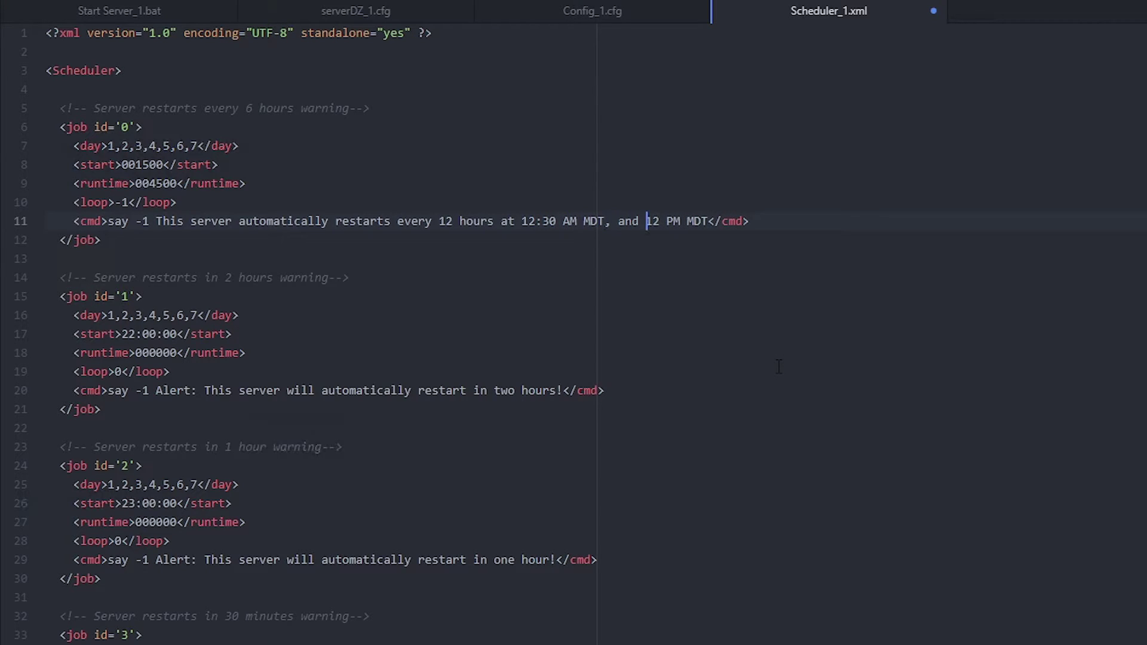
pyautogui.write(':30')
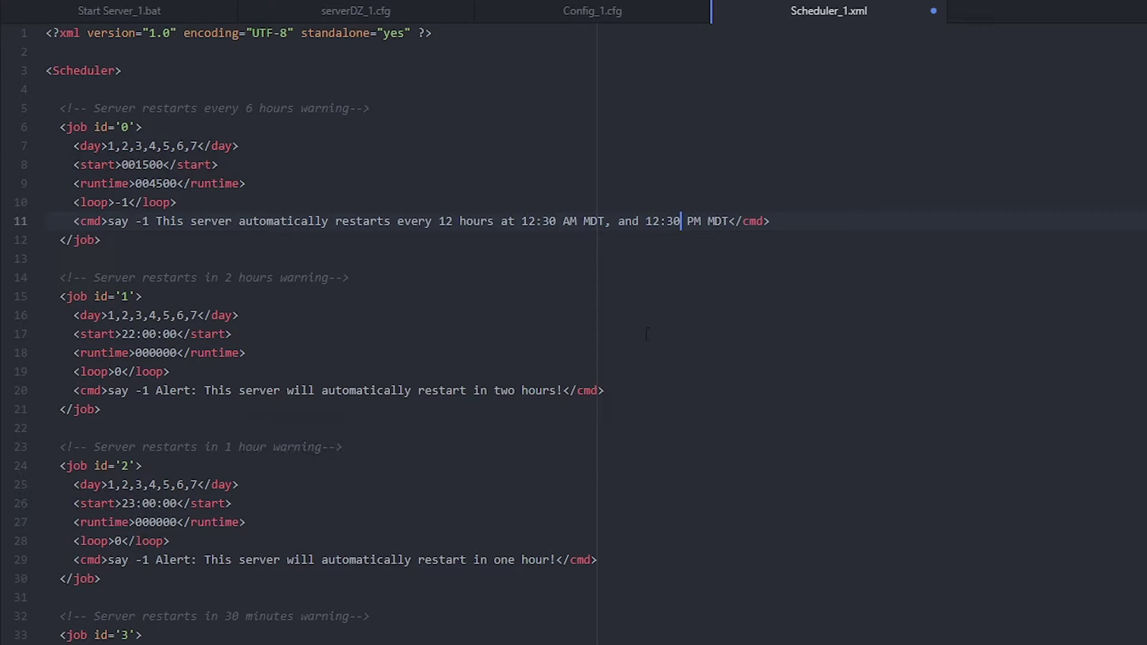
pyautogui.press('Left')
pyautogui.press('Left')
pyautogui.press('Left')
pyautogui.press('Left')
pyautogui.press('Left')
pyautogui.press('Left')
pyautogui.press('Left')
pyautogui.press('Left')
pyautogui.press('Left')
pyautogui.press('Left')
pyautogui.press('Left')
pyautogui.press('Left')
pyautogui.press('Left')
pyautogui.press('Left')
pyautogui.press('Left')
pyautogui.press('Left')
pyautogui.press('Left')
pyautogui.press('Left')
pyautogui.press('Left')
pyautogui.press('Left')
# Step: Set the start time of job 1 to 22:30:00 and of job 2 to 23:30:00 in Scheduler_1.xml
pyautogui.click(154, 334)
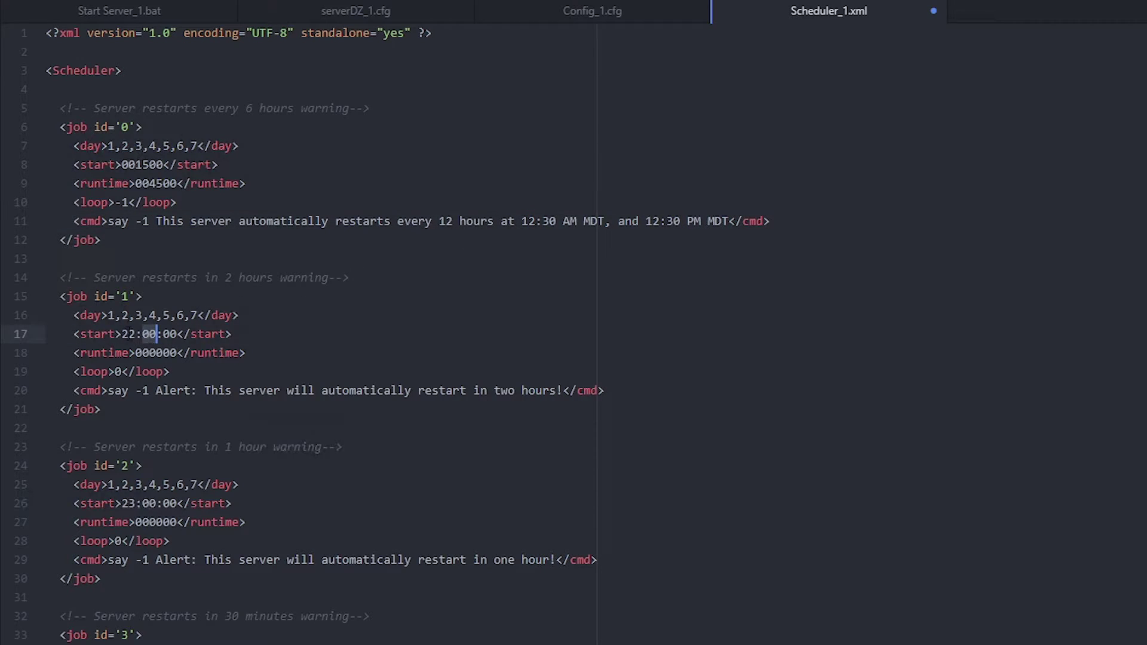
pyautogui.write('30')
pyautogui.doubleClick(149, 504)
pyautogui.write('30')
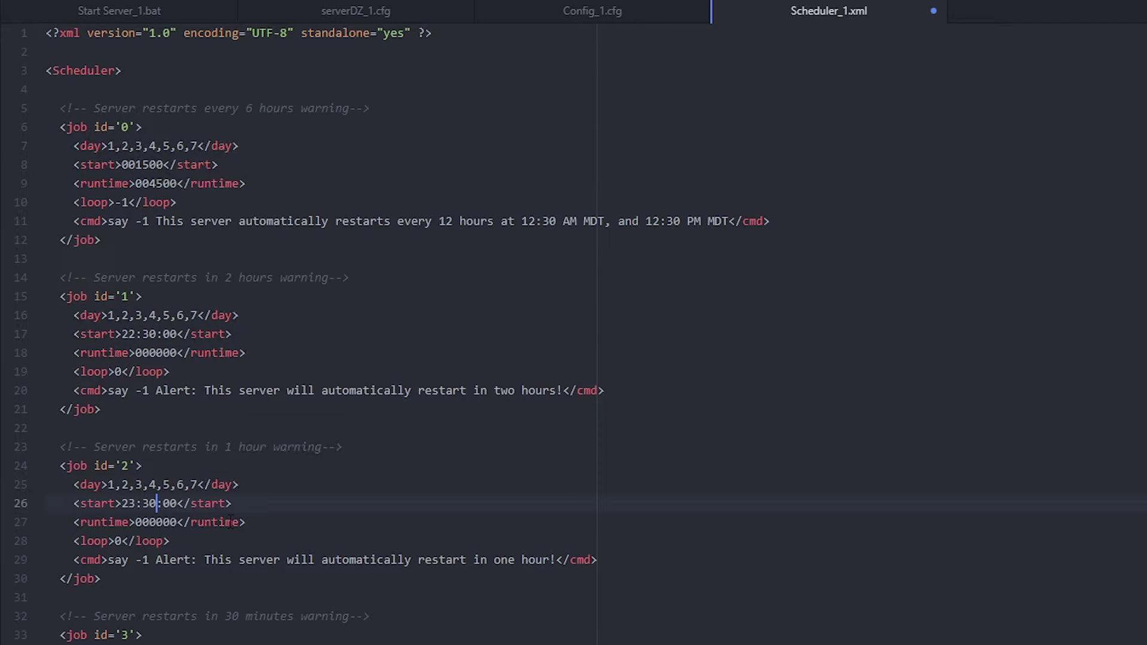
pyautogui.scroll(-10, 259, 525)
pyautogui.scroll(10, 259, 525)
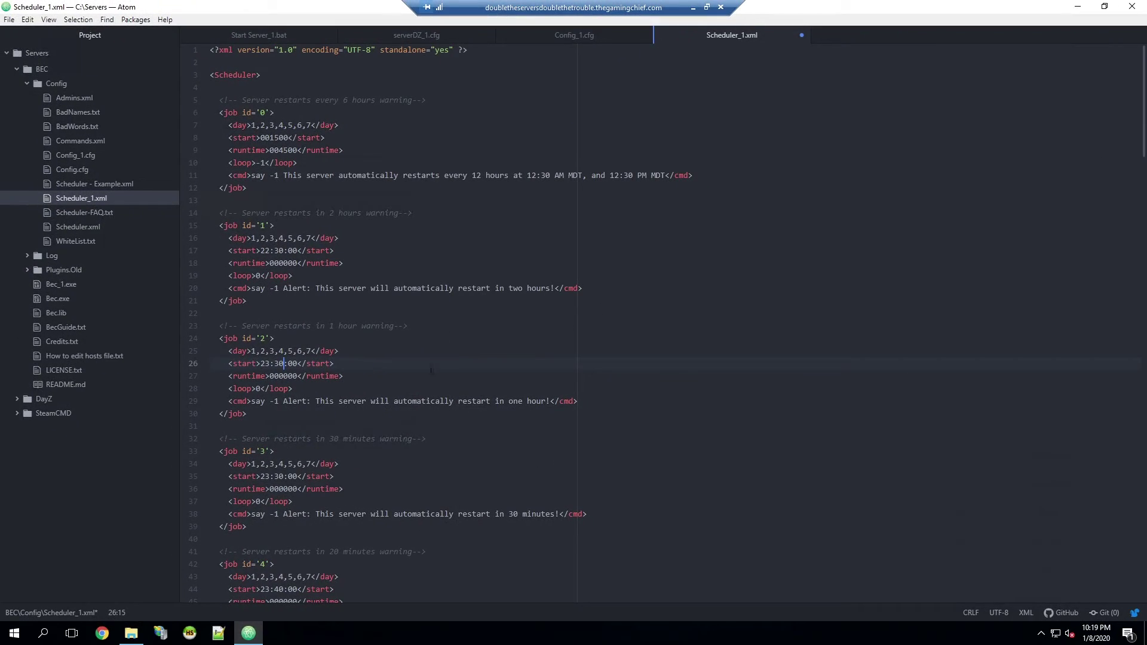
# Step: Switch to Chrome on the local machine and copy all raw paste data of the Pastebin page "Scheduler (Offset by 30min)"
pyautogui.click(693, 8)
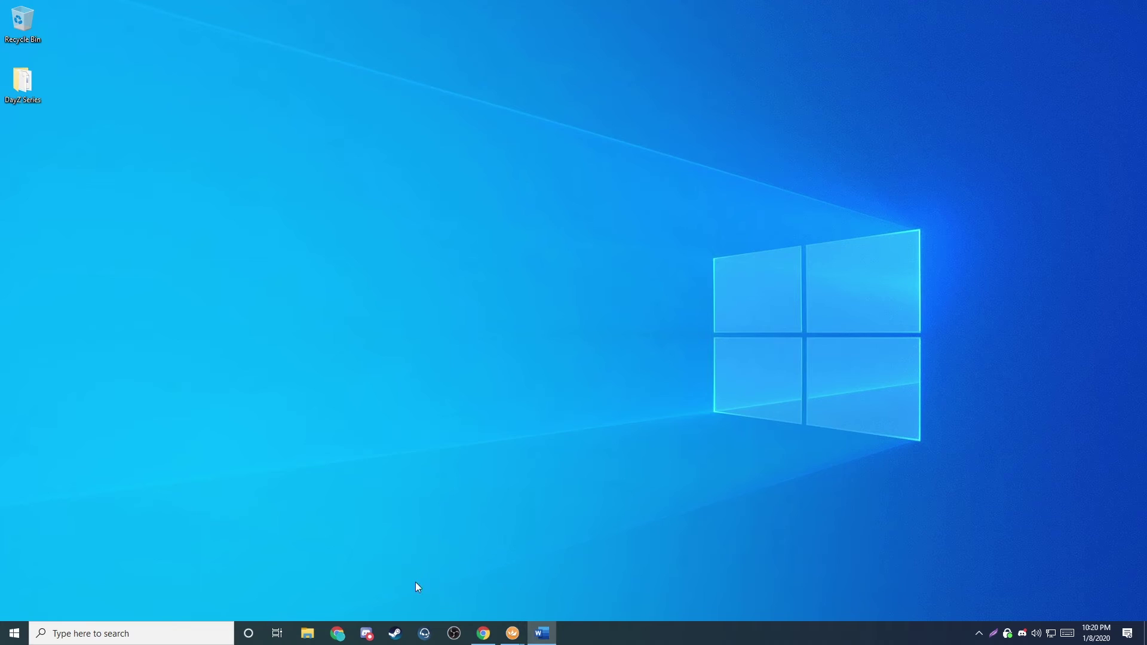
pyautogui.click(492, 641)
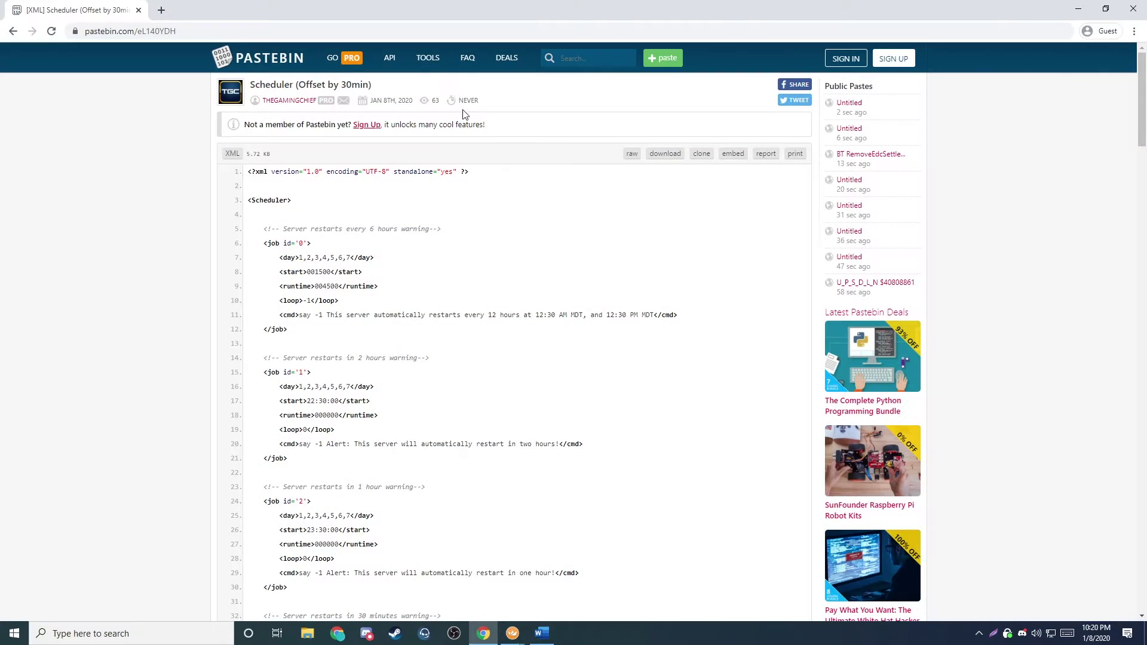
pyautogui.click(394, 29)
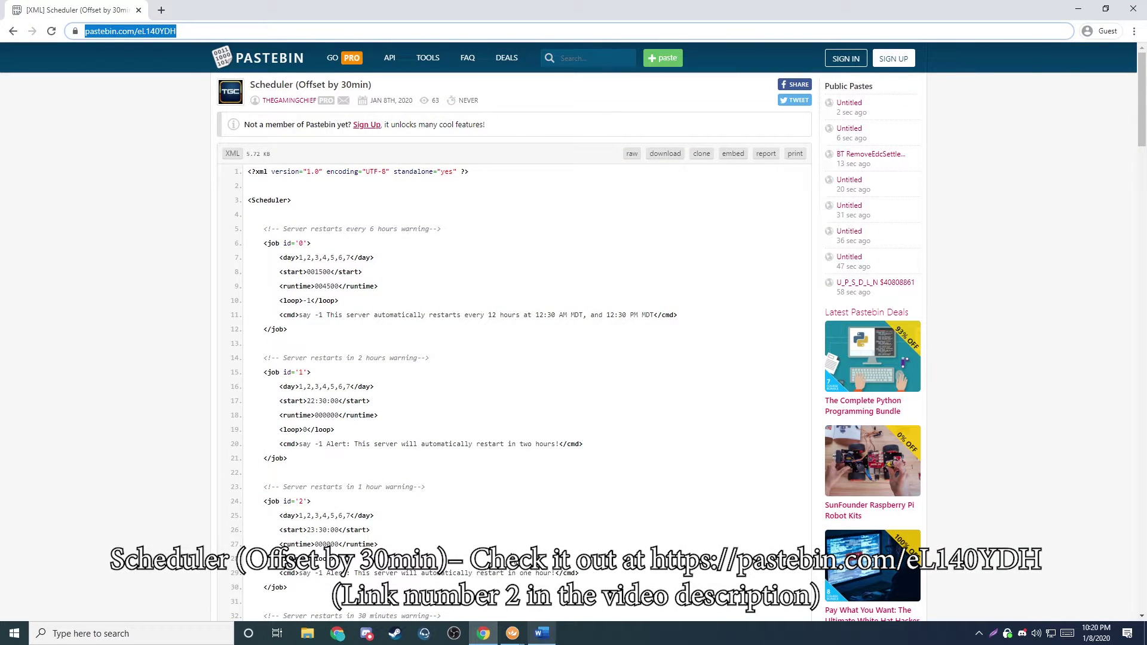
pyautogui.click(514, 635)
pyautogui.click(558, 586)
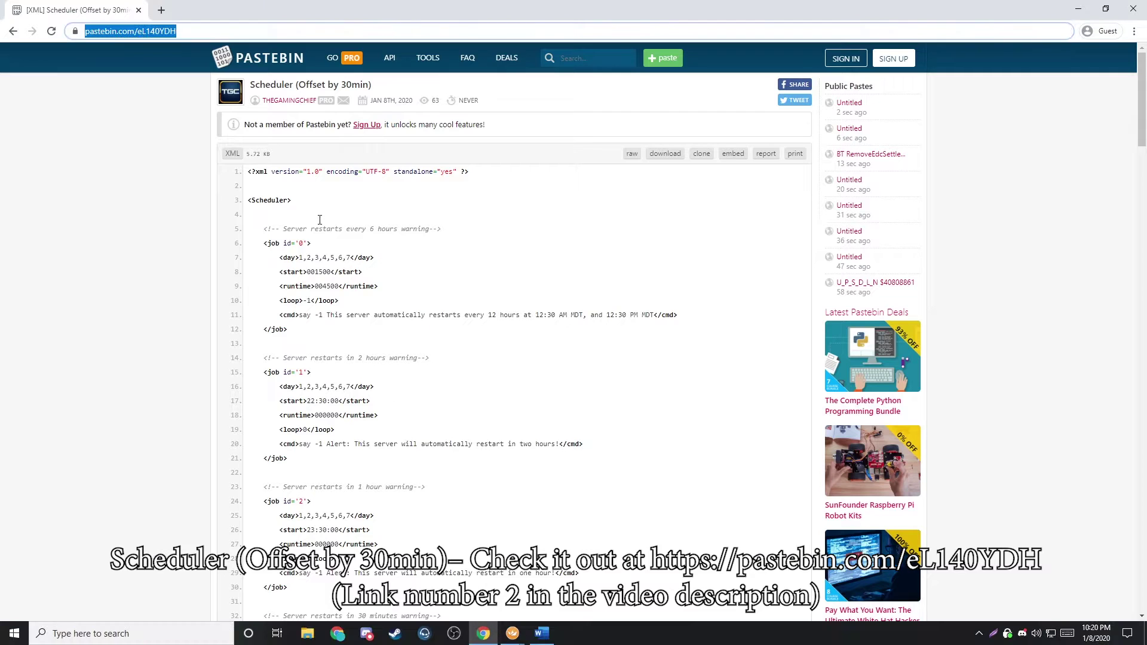
pyautogui.scroll(-20, 366, 442)
pyautogui.click(422, 412)
pyautogui.hotkey('ctrl', 'a')
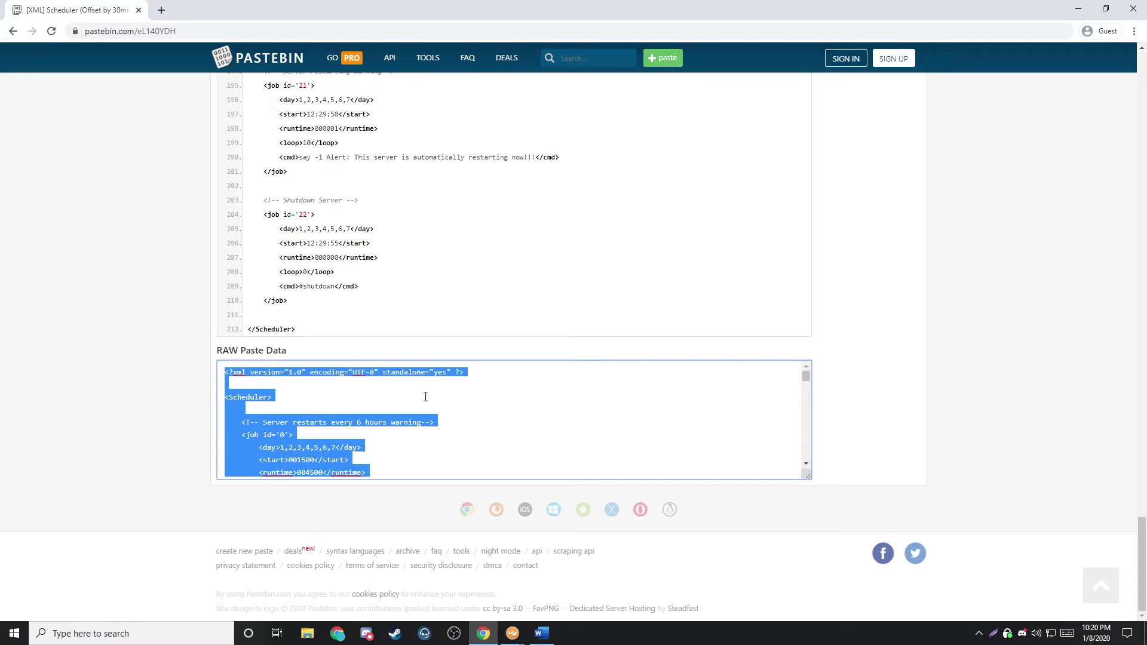
# Step: Return to the remote server, replace all of Scheduler_1.xml with the copied schedule, check the job start times and save the file
pyautogui.click(512, 633)
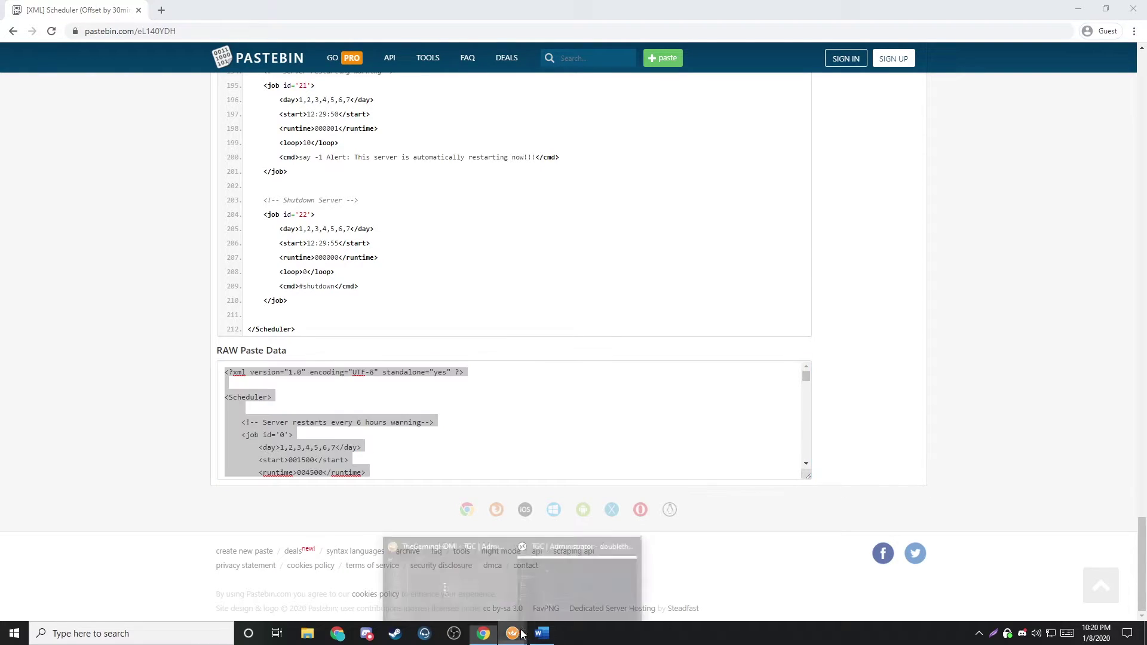
pyautogui.hotkey('ctrl', 'a')
pyautogui.hotkey('ctrl', 'v')
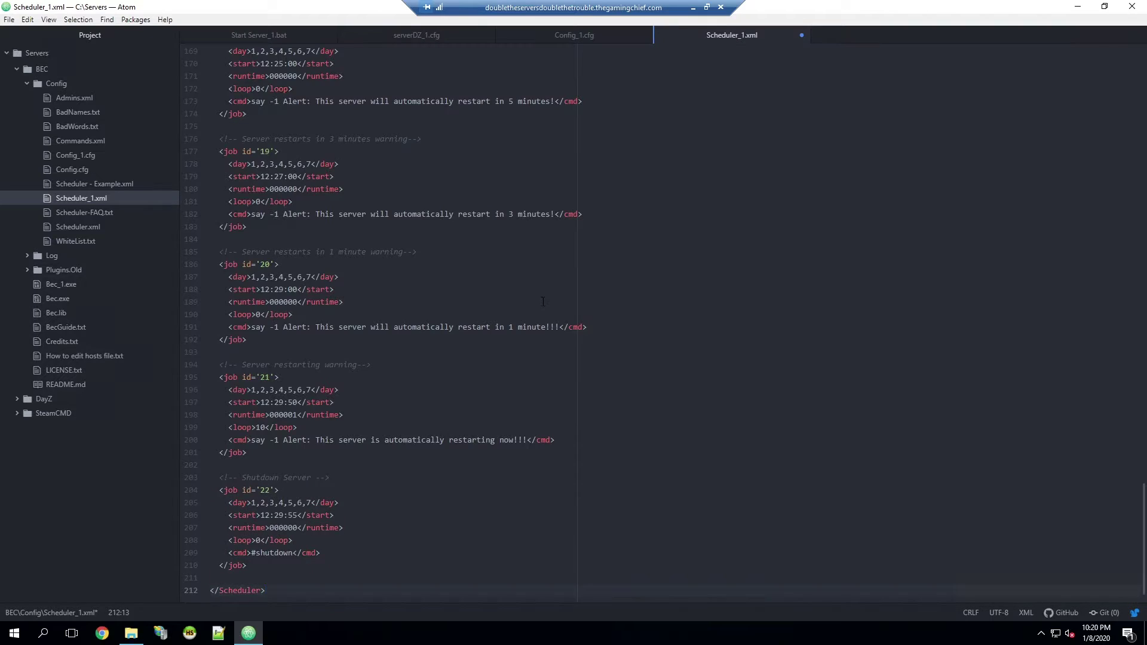
pyautogui.moveTo(287, 399)
pyautogui.mouseDown()
pyautogui.moveTo(297, 400)
pyautogui.moveTo(273, 400)
pyautogui.mouseUp()
pyautogui.scroll(5, 528, 466)
pyautogui.scroll(20, 528, 467)
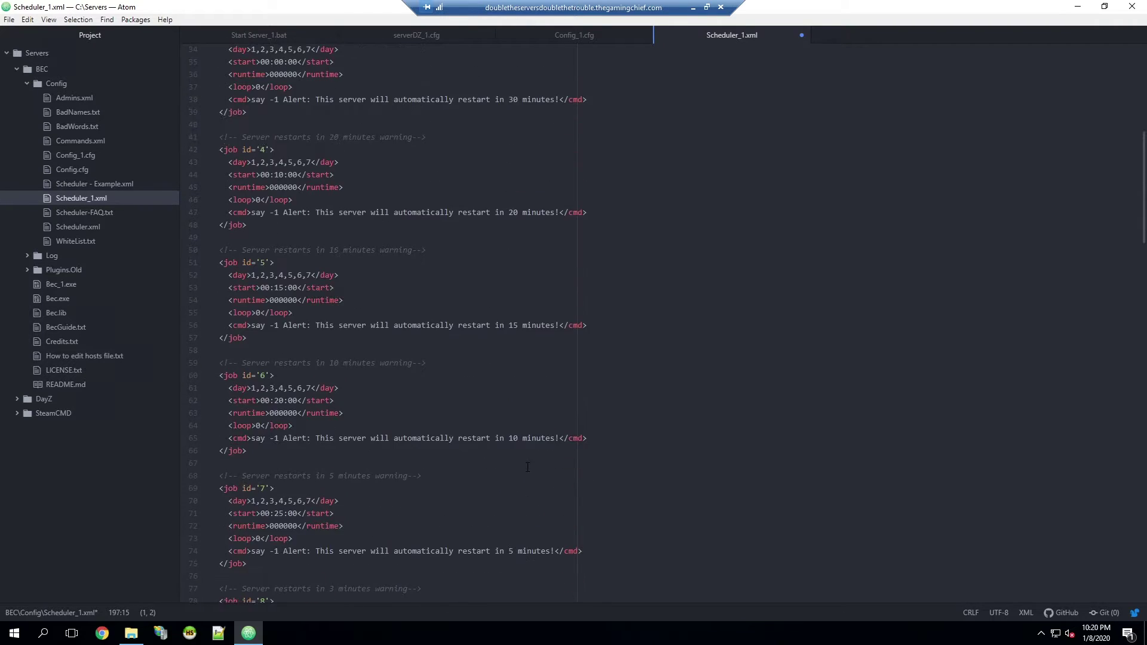
pyautogui.scroll(11, 528, 467)
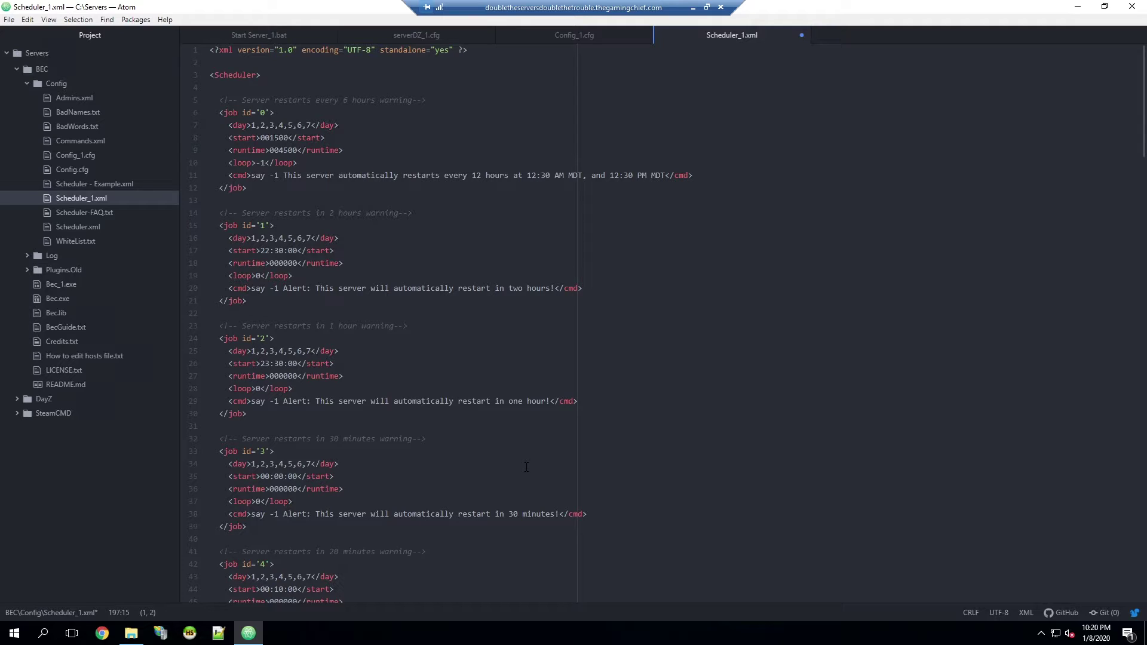
pyautogui.doubleClick(510, 515)
pyautogui.click(609, 197)
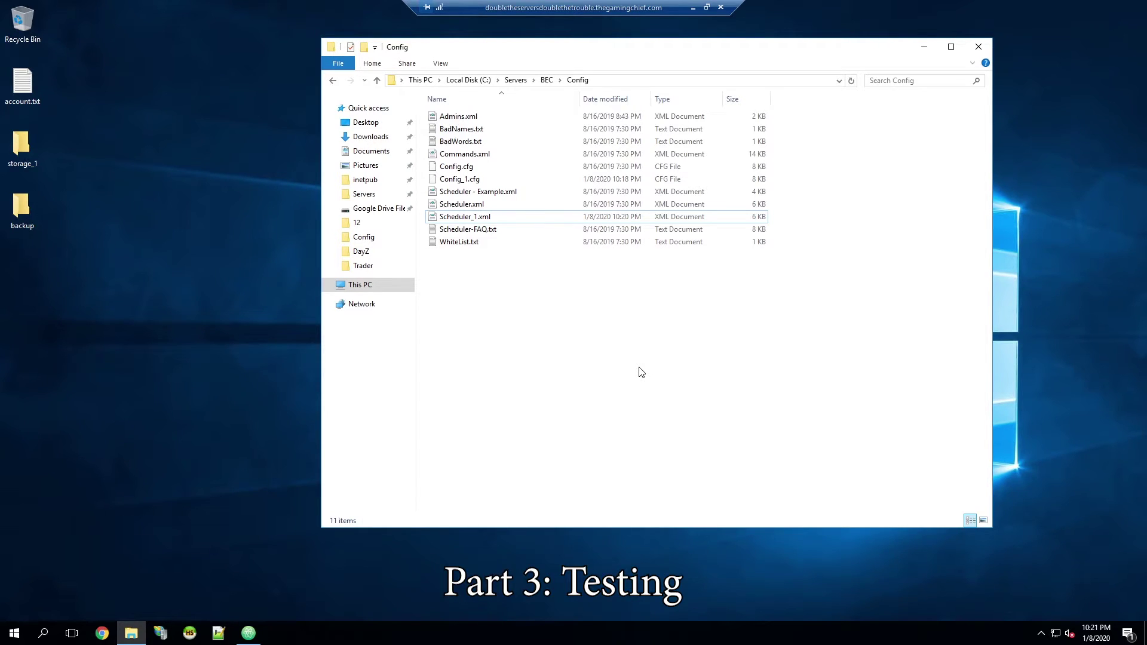
# Step: Go to the DayZ folder under Servers in File Explorer and select Start Server.bat
pyautogui.click(517, 80)
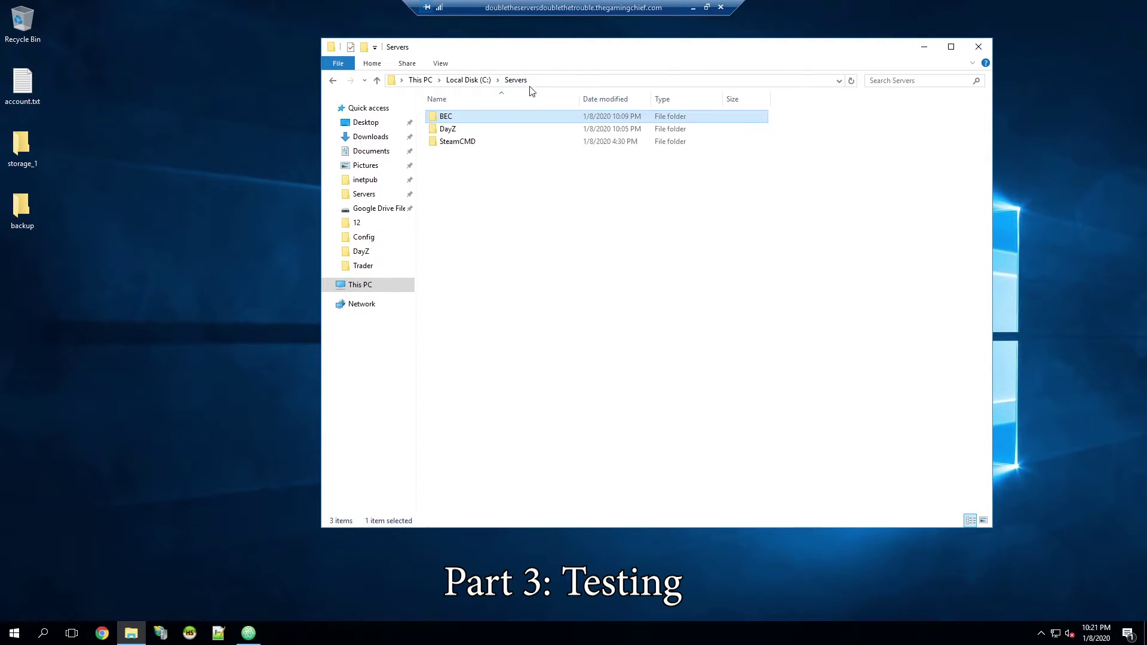
pyautogui.doubleClick(485, 130)
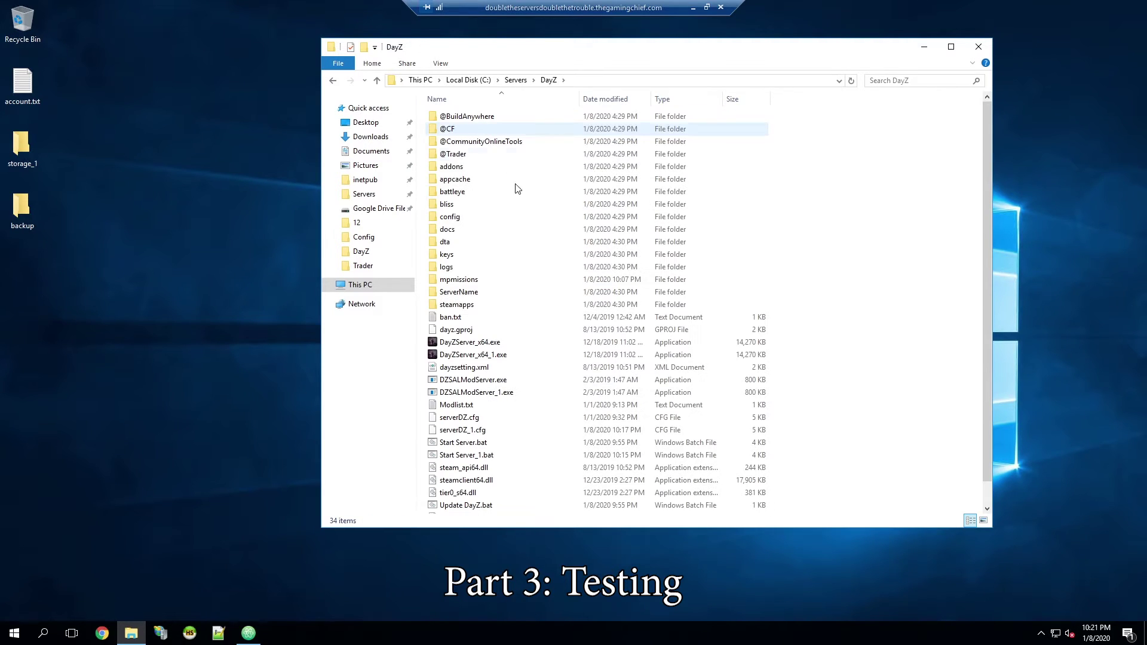
pyautogui.click(506, 439)
# Step: Switch to Atom, collapse the BEC folder, expand the DayZ folder and open serverDZ.cfg
pyautogui.click(262, 628)
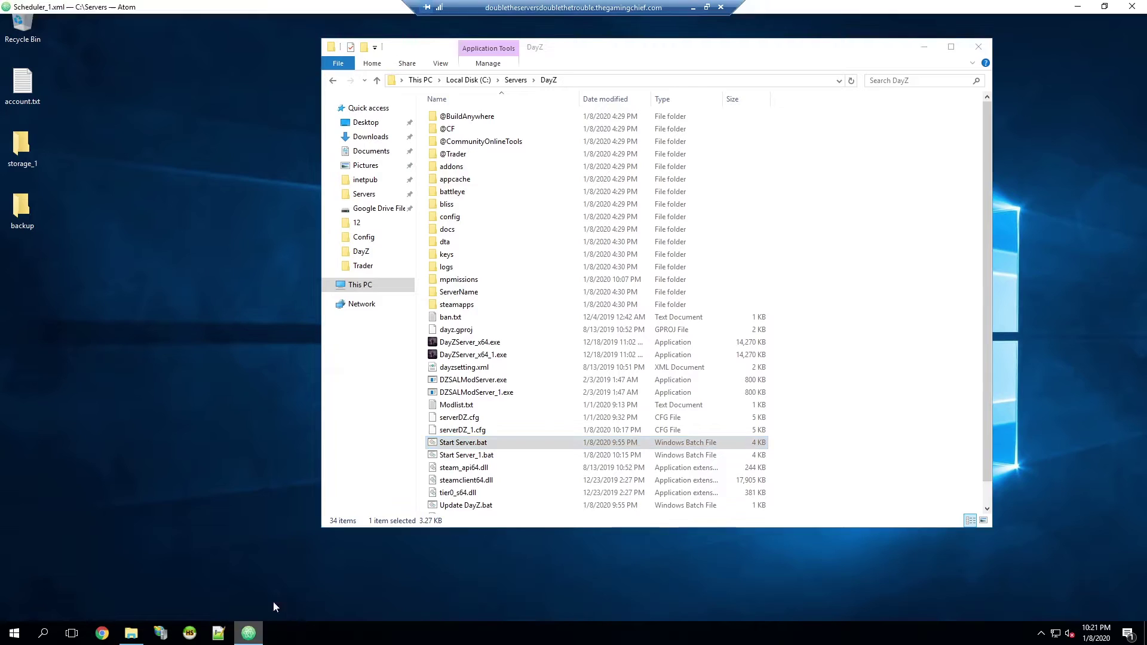
pyautogui.click(38, 69)
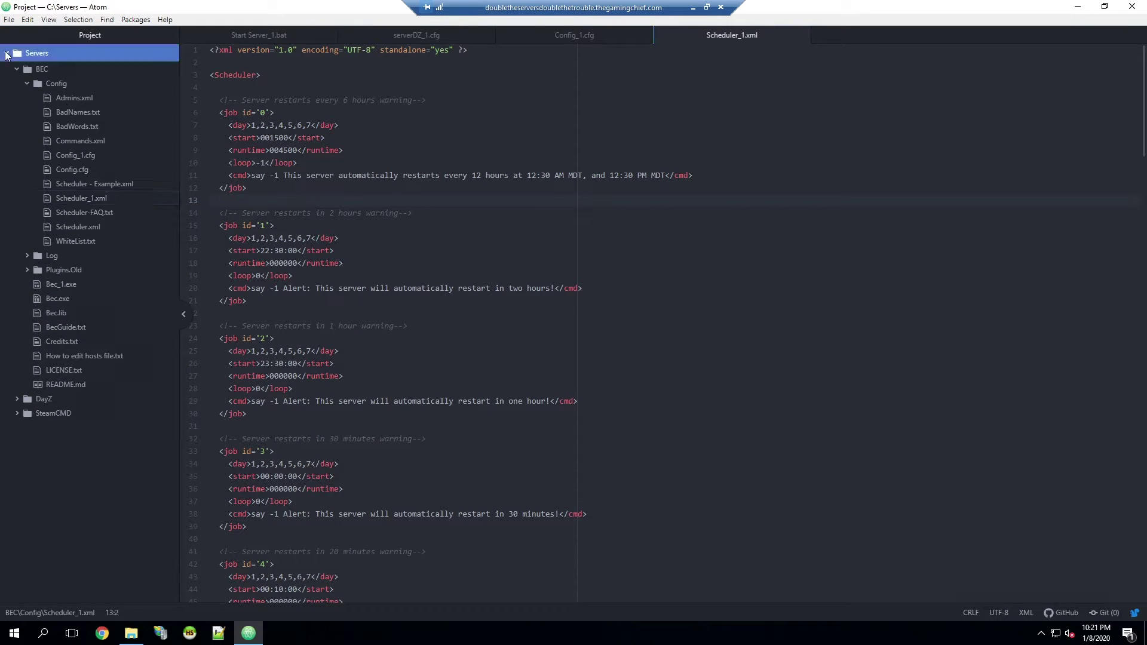
pyautogui.click(17, 69)
pyautogui.click(22, 85)
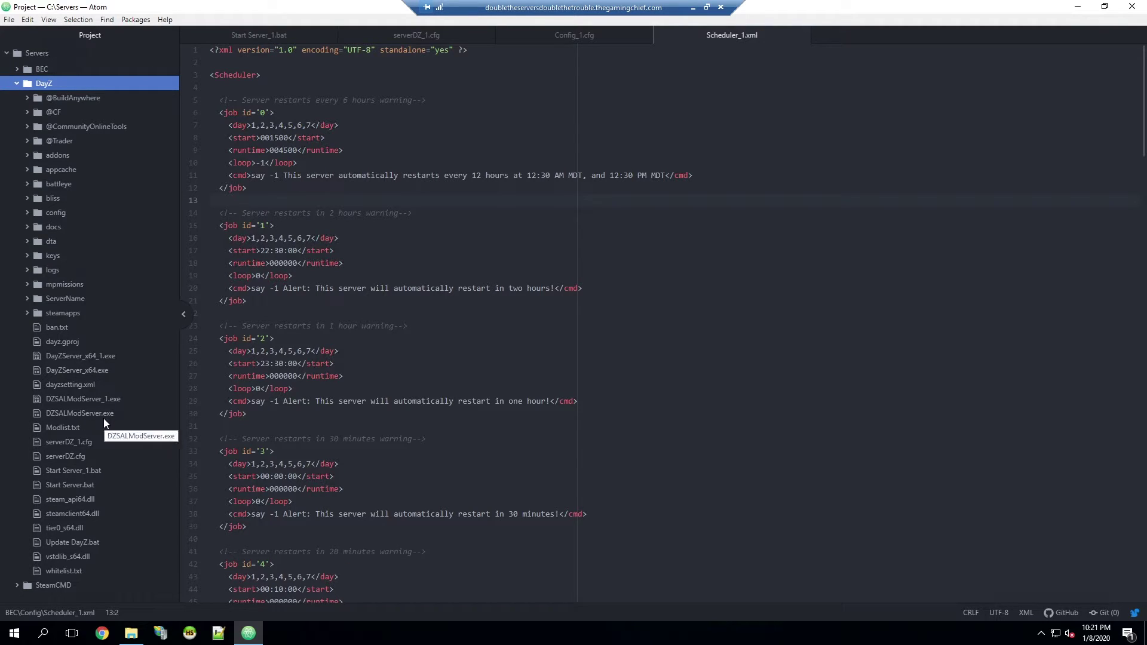
pyautogui.click(78, 455)
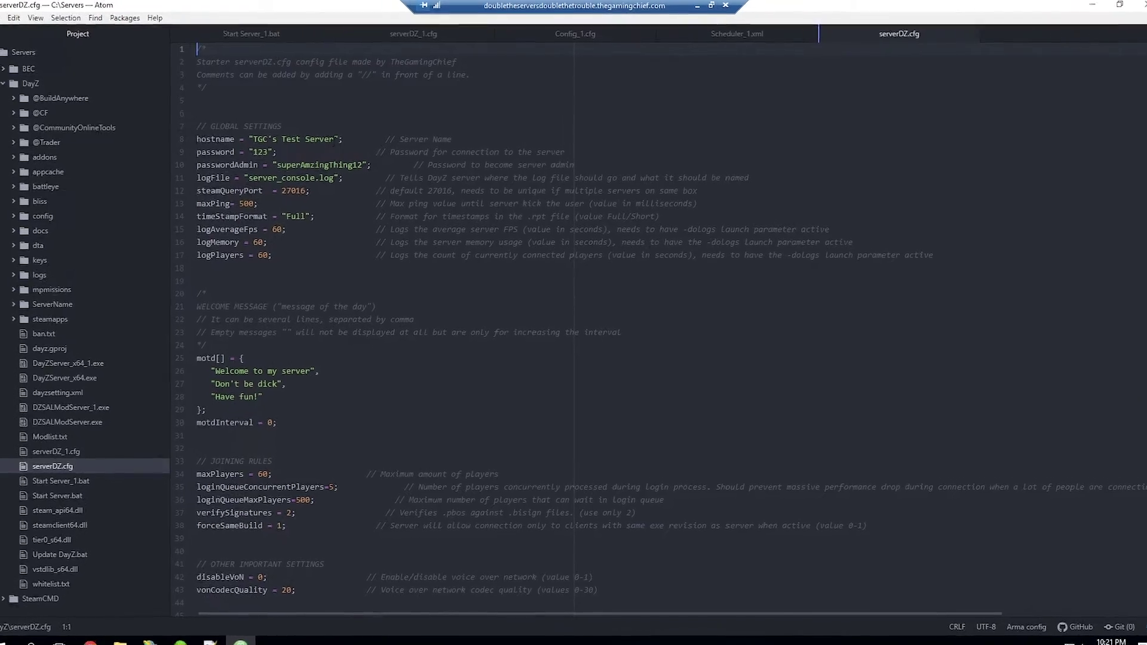
# Step: Set the hostname in serverDZ.cfg to "TGC's Test Server #1"
pyautogui.click(339, 138)
pyautogui.write('(')
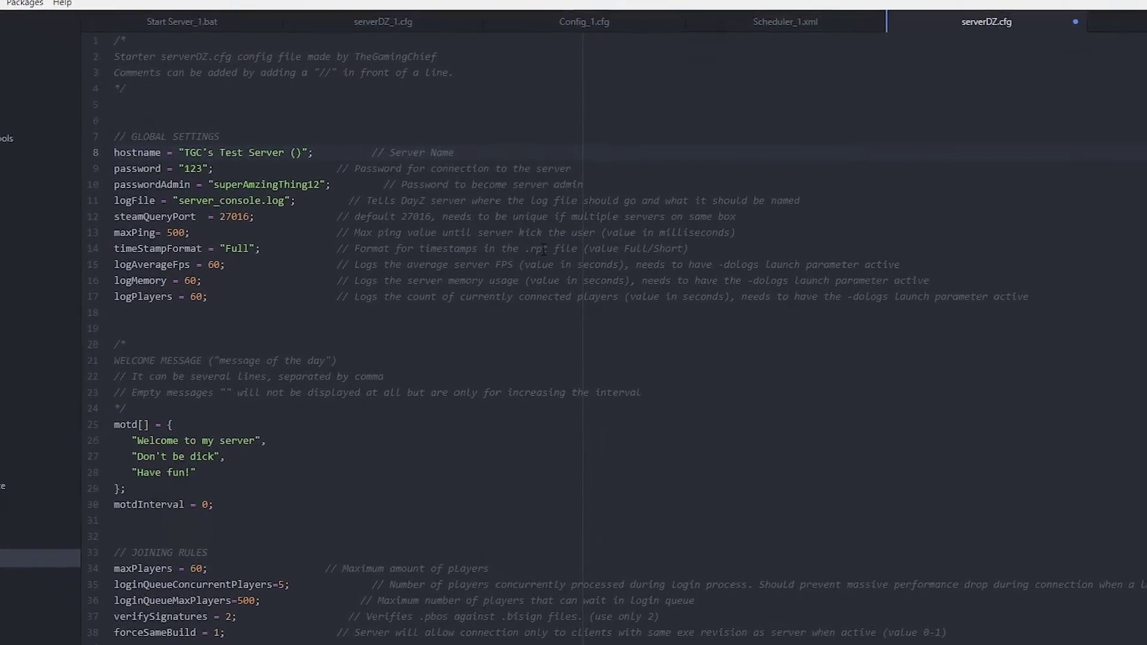
pyautogui.press('BackSpace')
pyautogui.write('$')
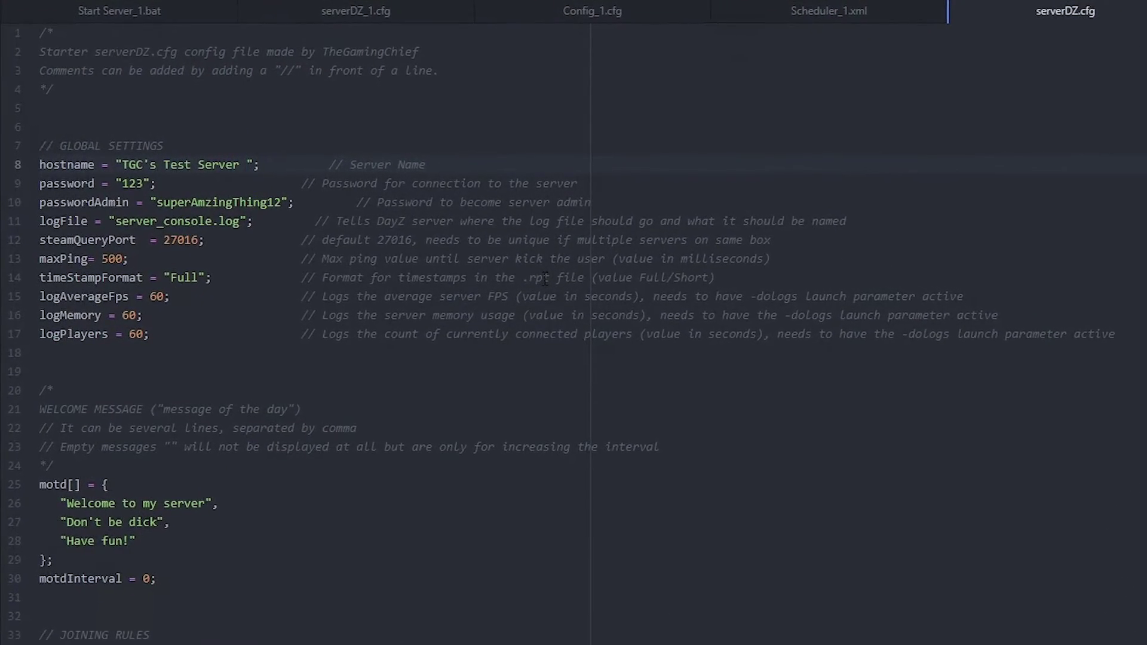
pyautogui.press('BackSpace')
pyautogui.write('%1')
pyautogui.press('BackSpace')
pyautogui.press('BackSpace')
pyautogui.write('#1')
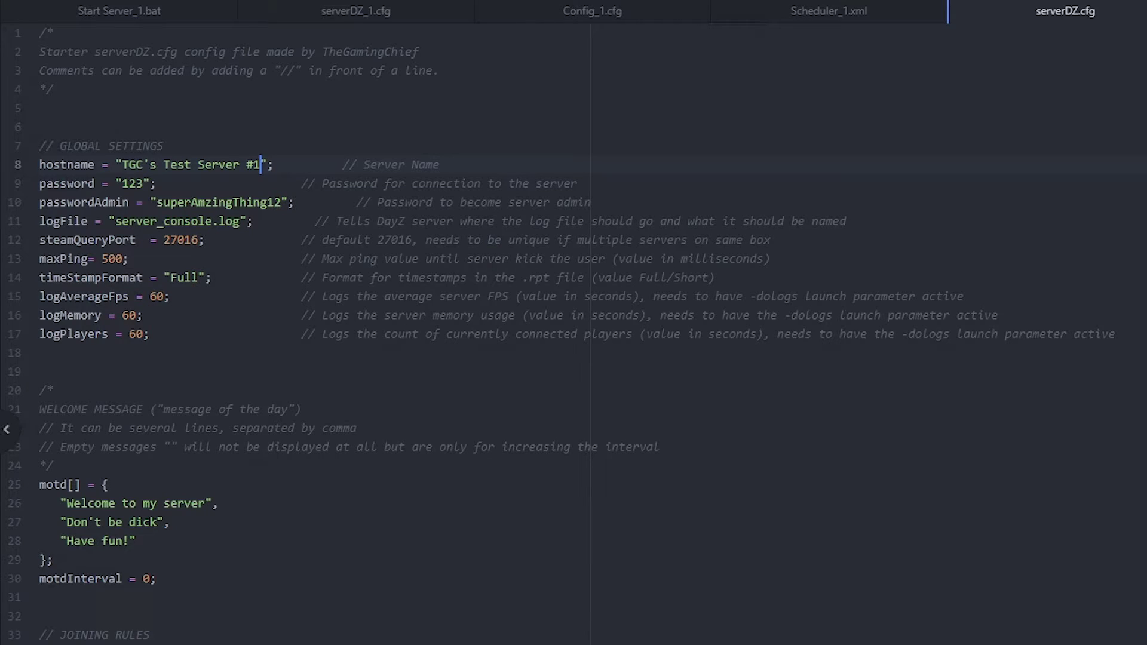
# Step: Append "(Server 1)" to the TITLE line in the first server's start script
pyautogui.hotkey('ctrl', 'Tab')
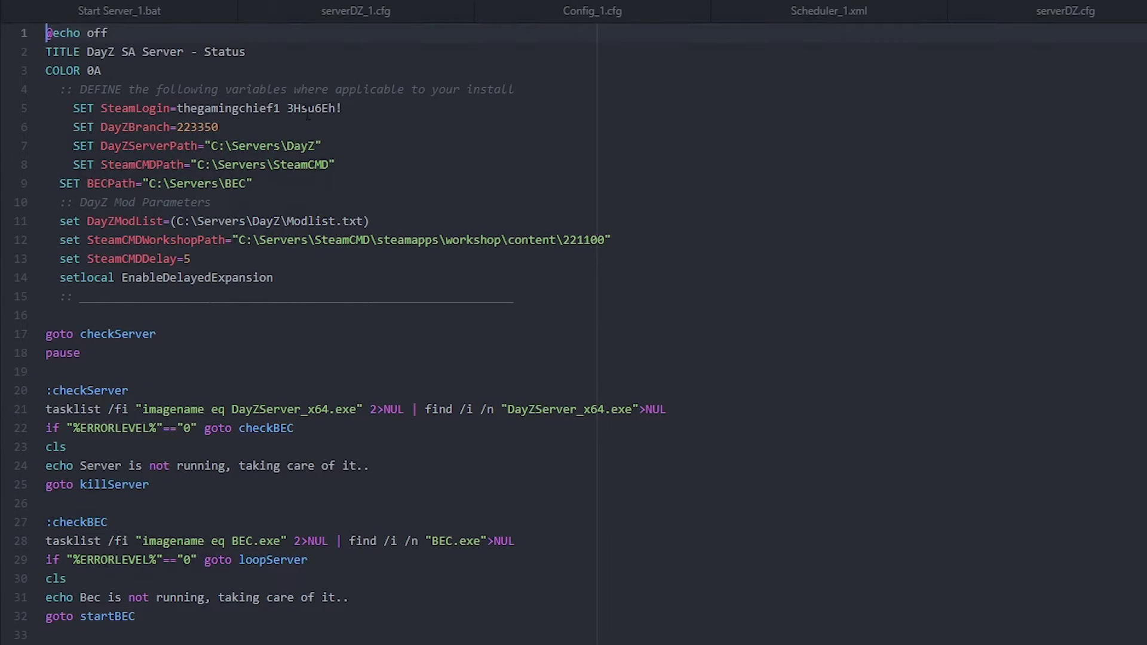
pyautogui.click(260, 50)
pyautogui.write('(Server 2)')
pyautogui.press('BackSpace')
pyautogui.write('1')
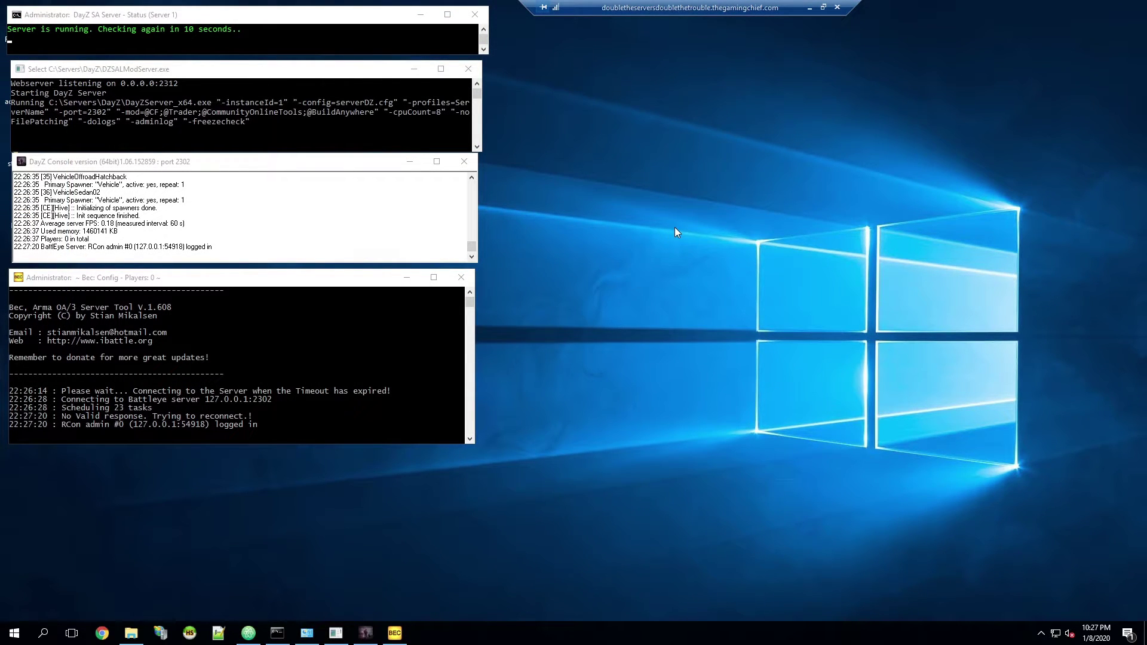
# Step: Leave the remote session for the local desktop and launch DZSA Launcher
pyautogui.click(810, 12)
pyautogui.click(1070, 7)
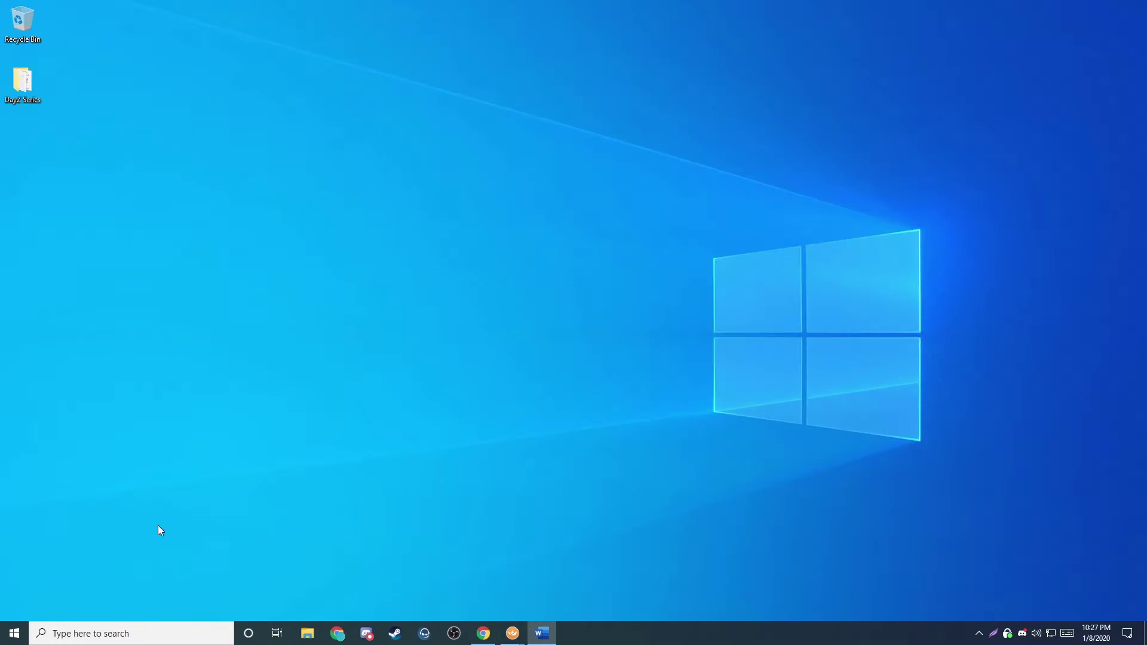
pyautogui.press('super')
pyautogui.write('dzla')
pyautogui.press('Return')
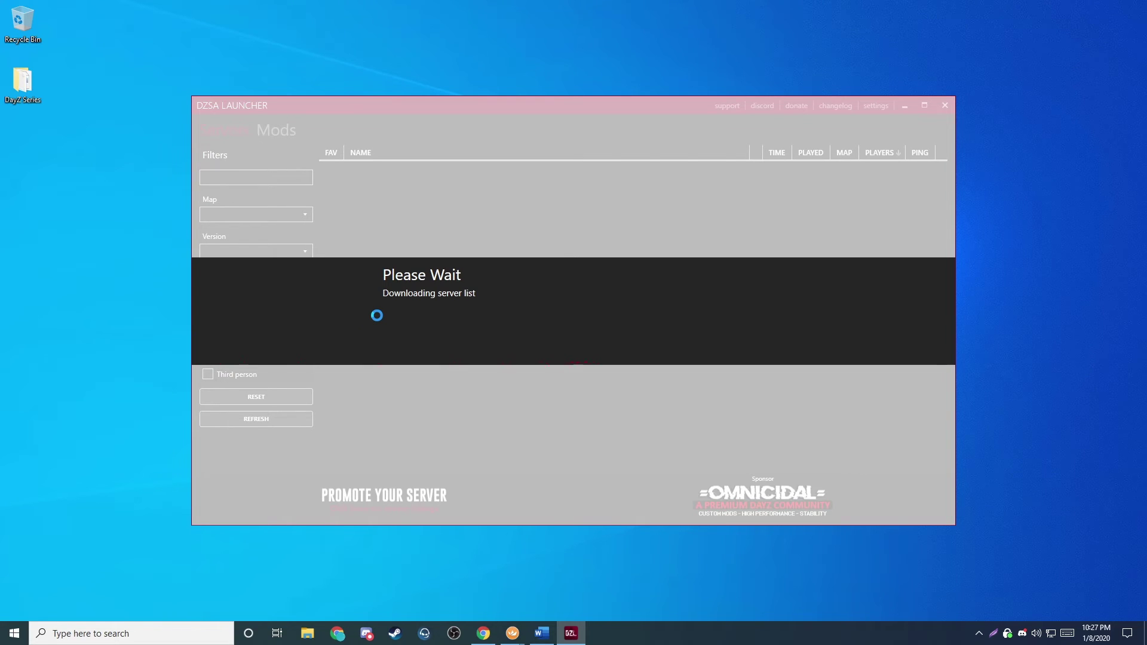
# Step: Filter the server list by "TGC", refresh TGC's Test Server #1 and join it
pyautogui.write('TGC')
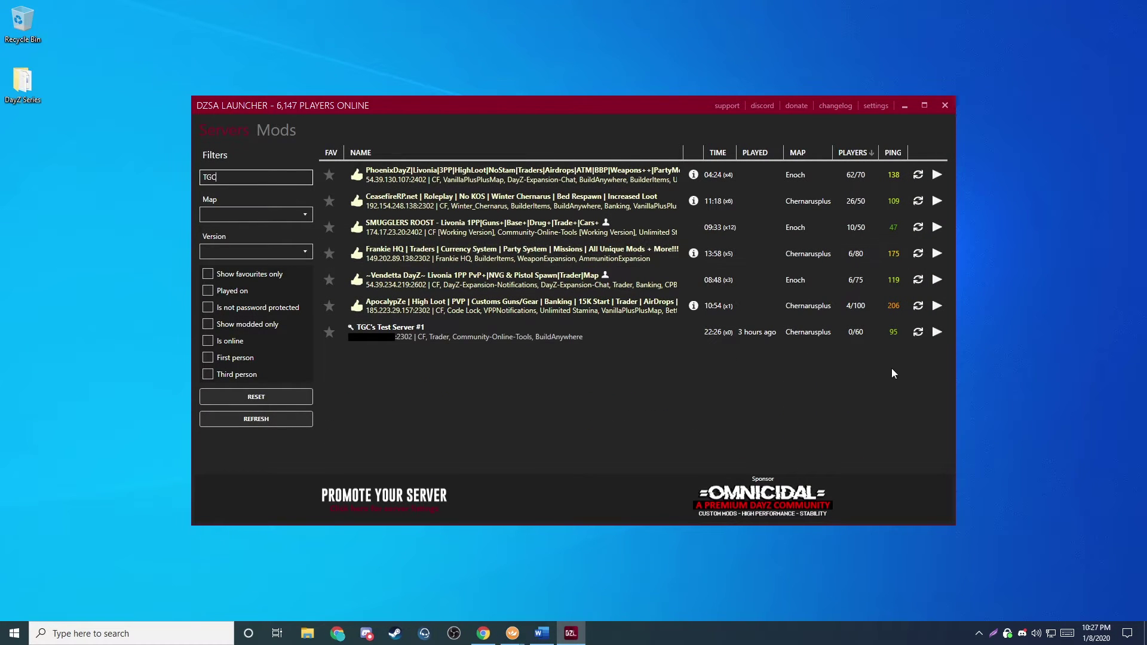
pyautogui.click(916, 338)
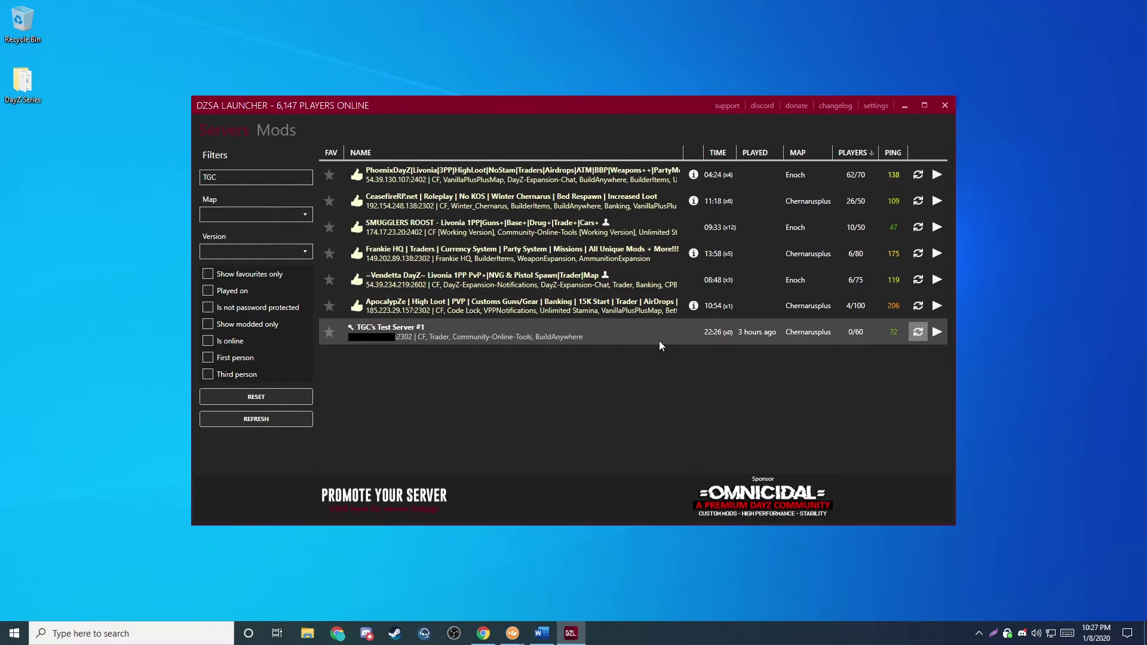
pyautogui.click(937, 333)
pyautogui.click(845, 354)
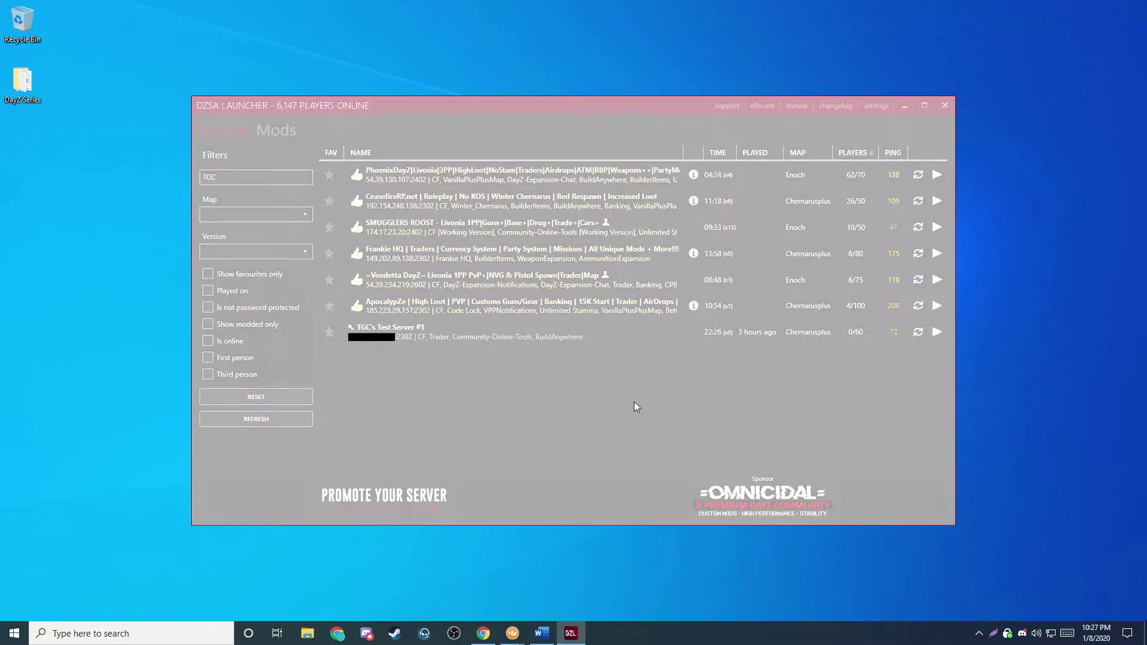
pyautogui.click(673, 350)
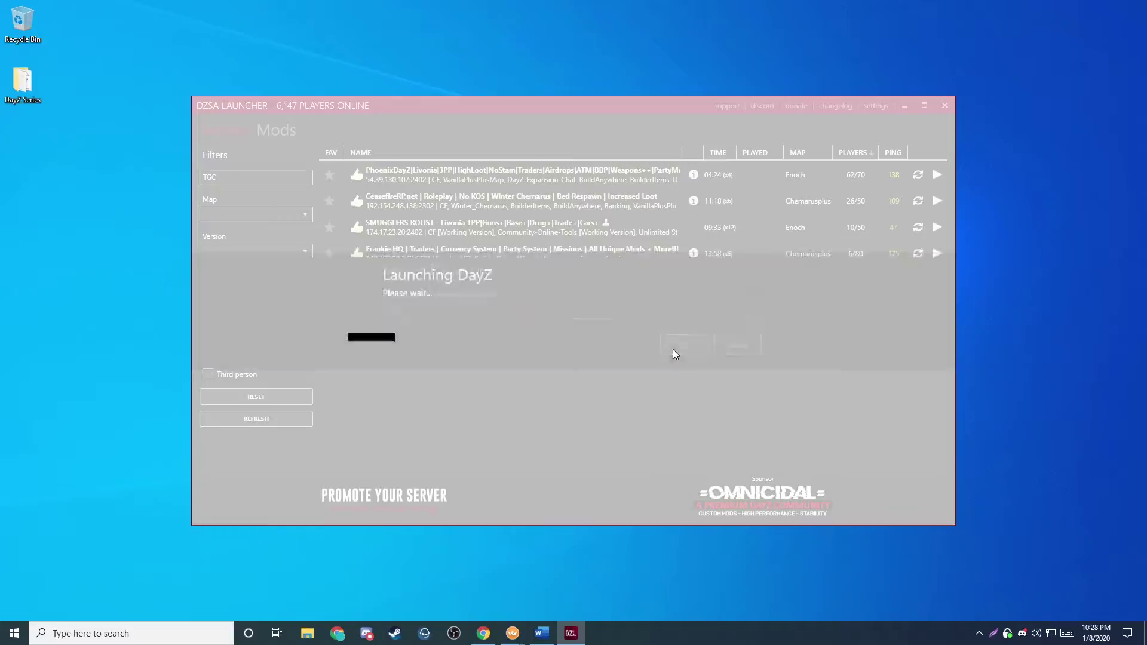
# Step: Run the character along the forest road to test movement on the first server
pyautogui.press('w')
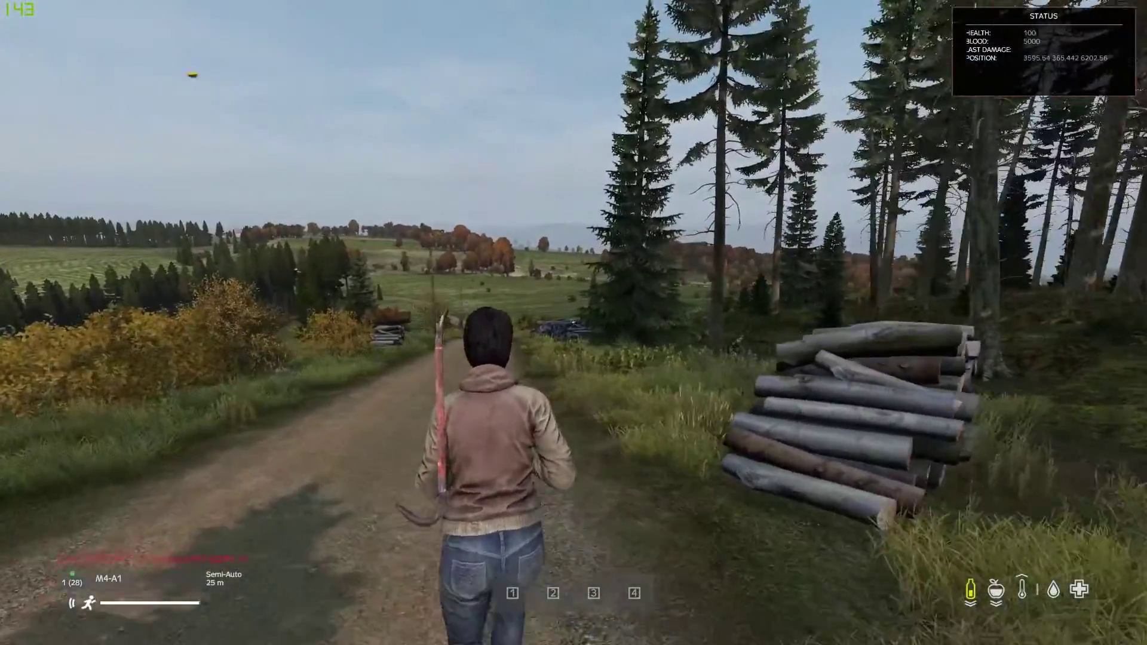
pyautogui.press('w')
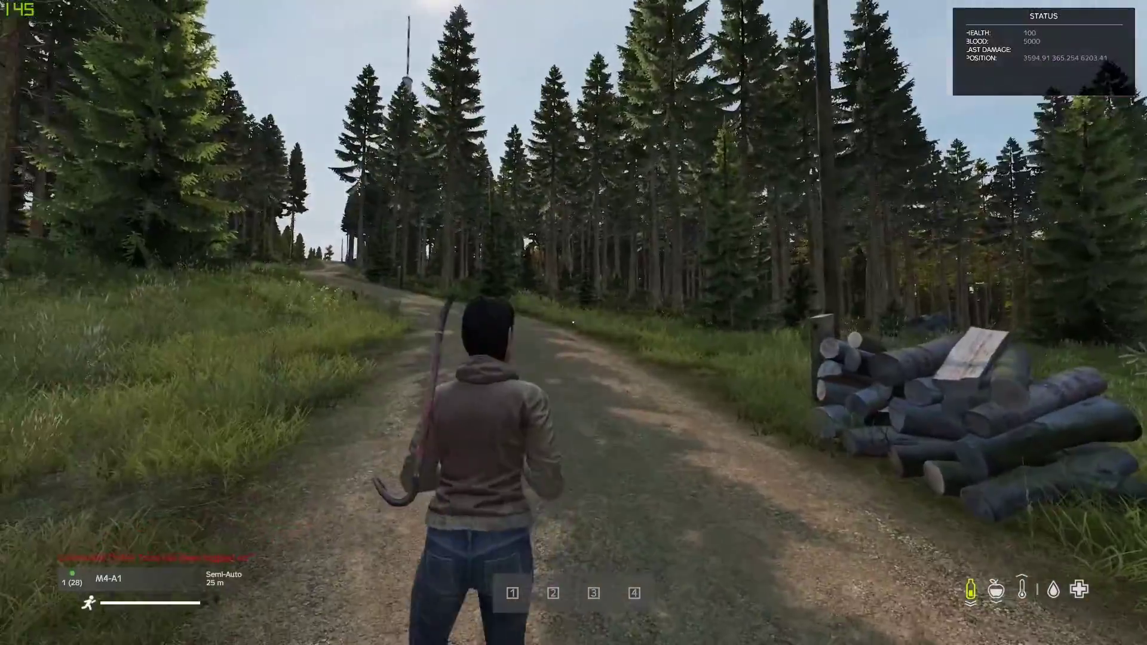
pyautogui.press('w')
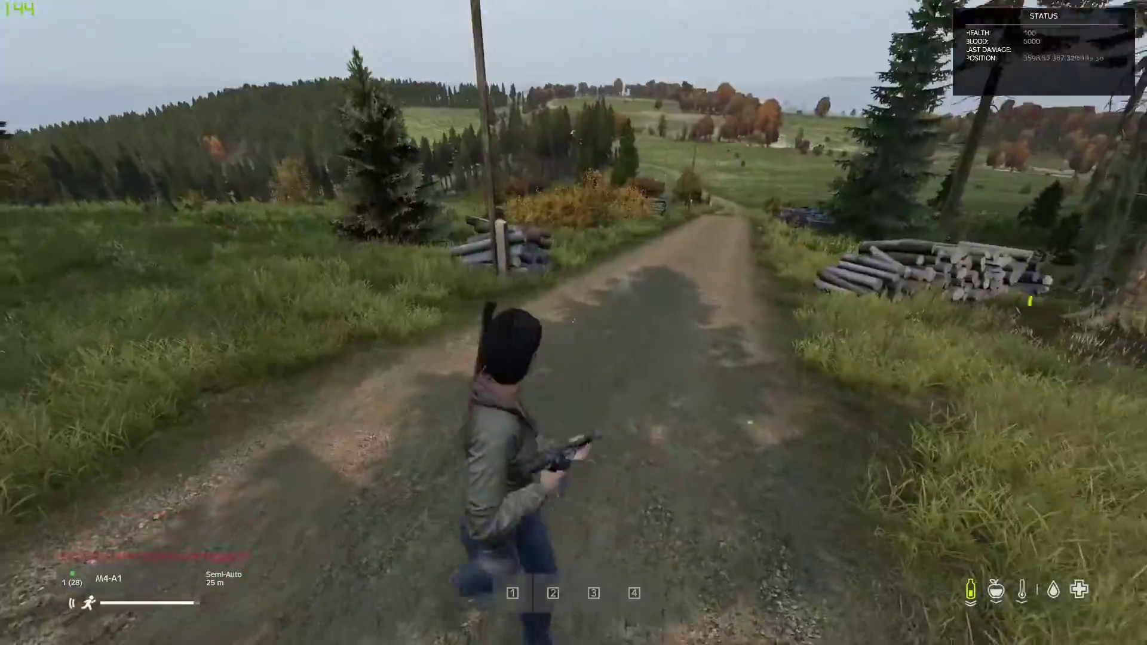
pyautogui.press('w')
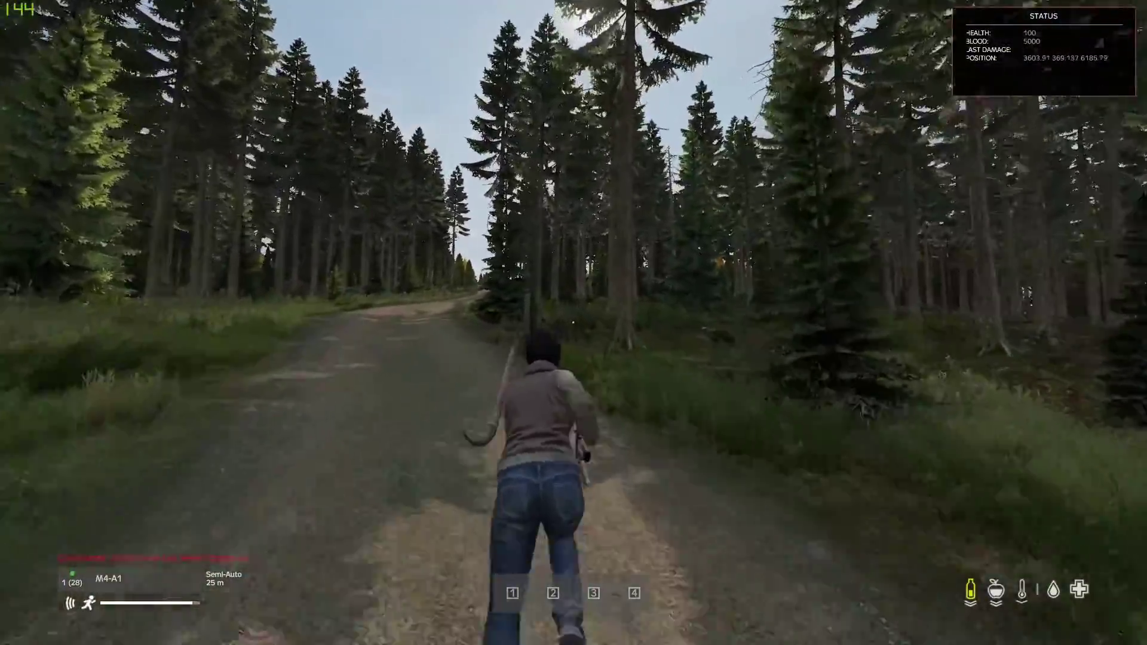
pyautogui.press('w')
pyautogui.press('KP_Enter')
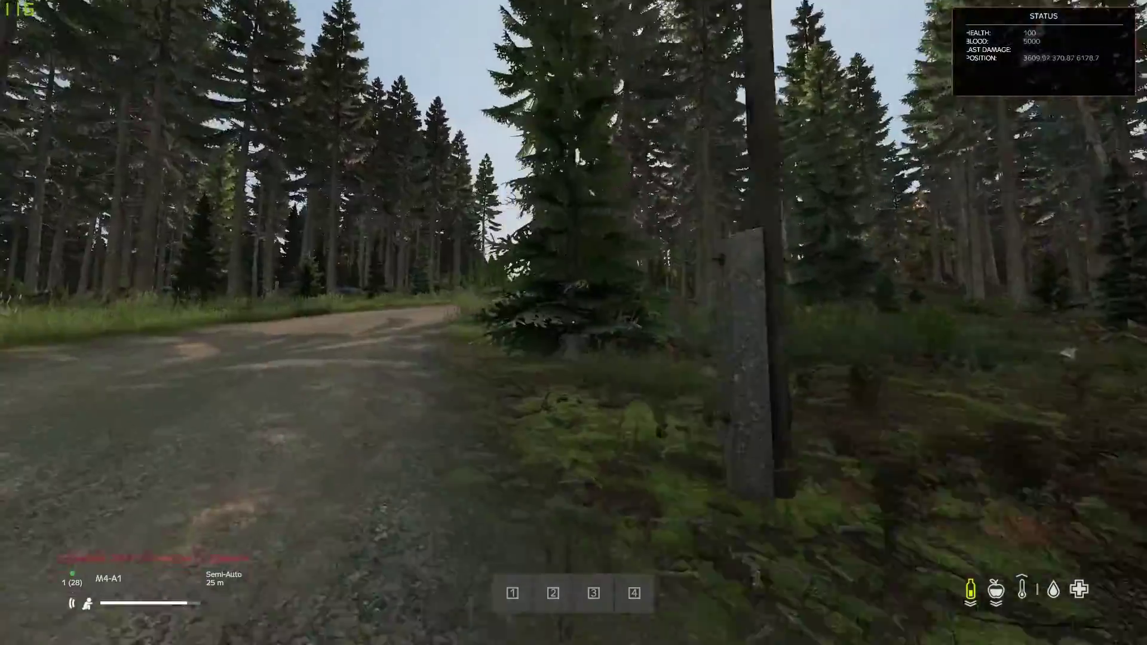
# Step: Empty the M4-A1 in full auto in the woods to test the first server, and exit the game session
pyautogui.press('f')
pyautogui.click(574, 322)
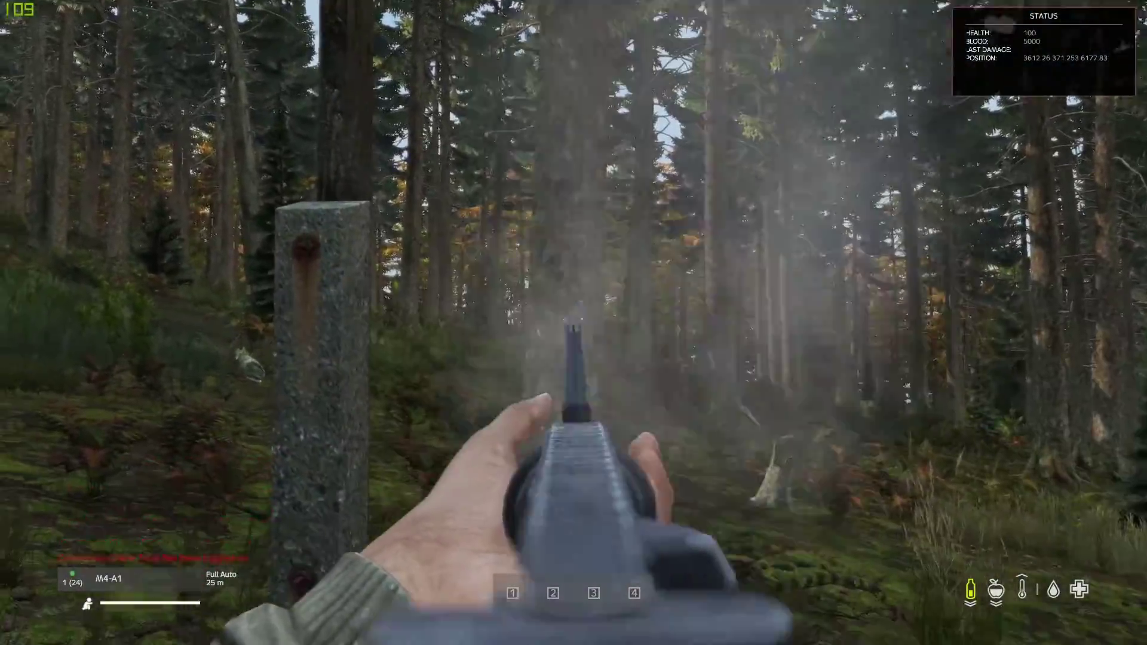
pyautogui.click(573, 323)
pyautogui.click(574, 322)
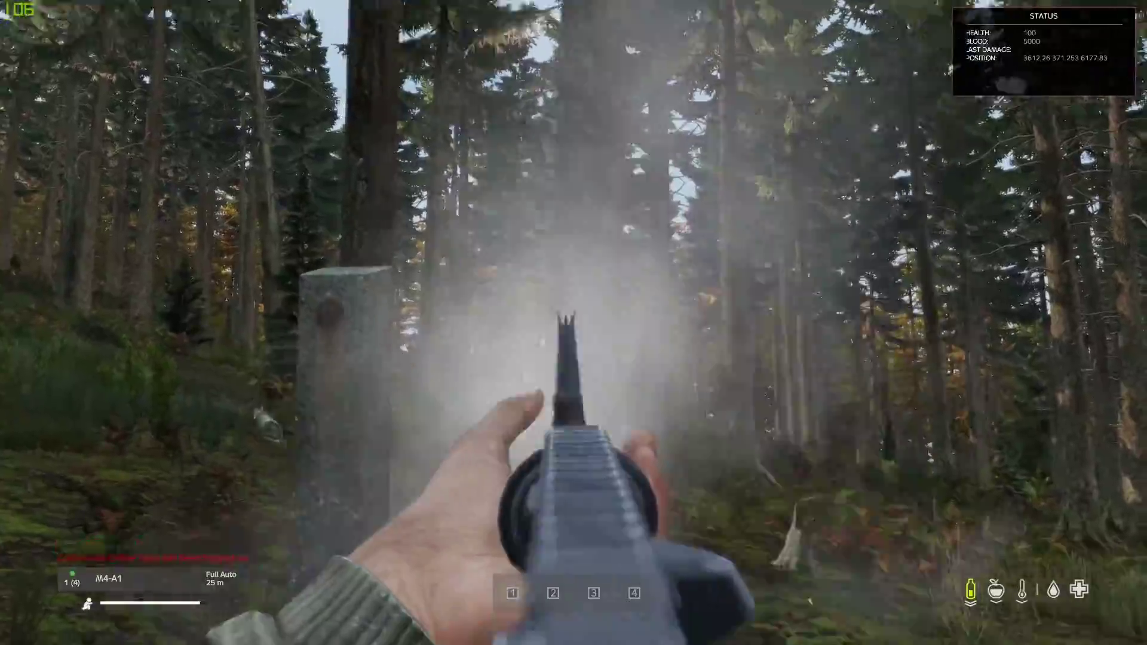
pyautogui.click(573, 322)
pyautogui.press('w')
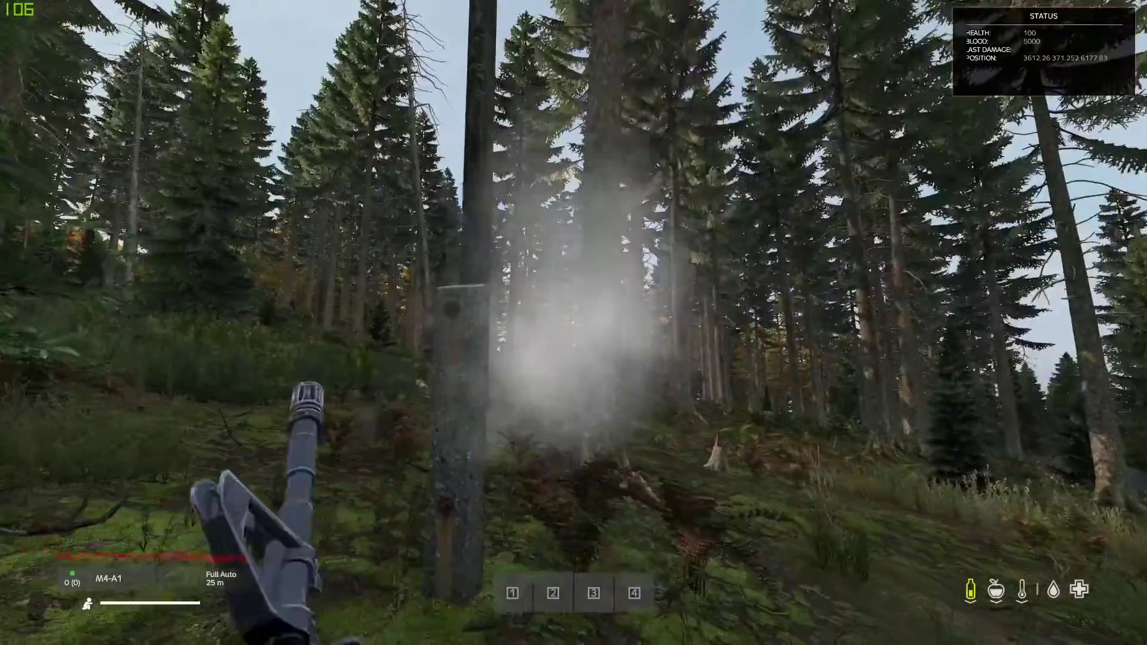
pyautogui.press('KP_Enter')
pyautogui.press('w')
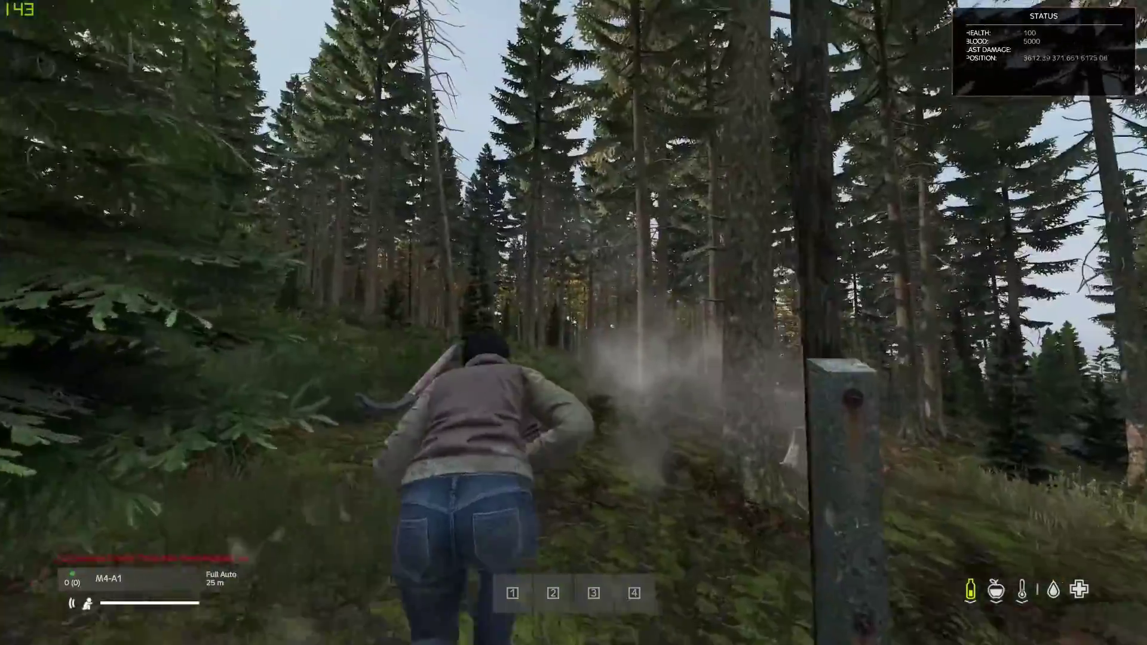
pyautogui.press('Escape')
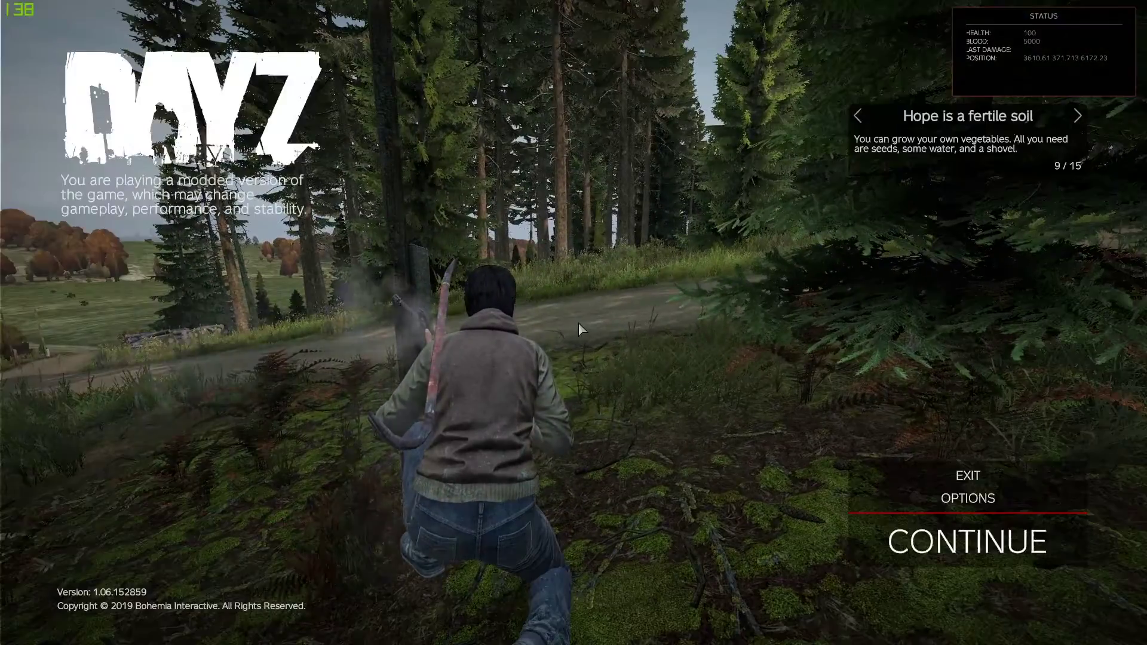
pyautogui.click(982, 470)
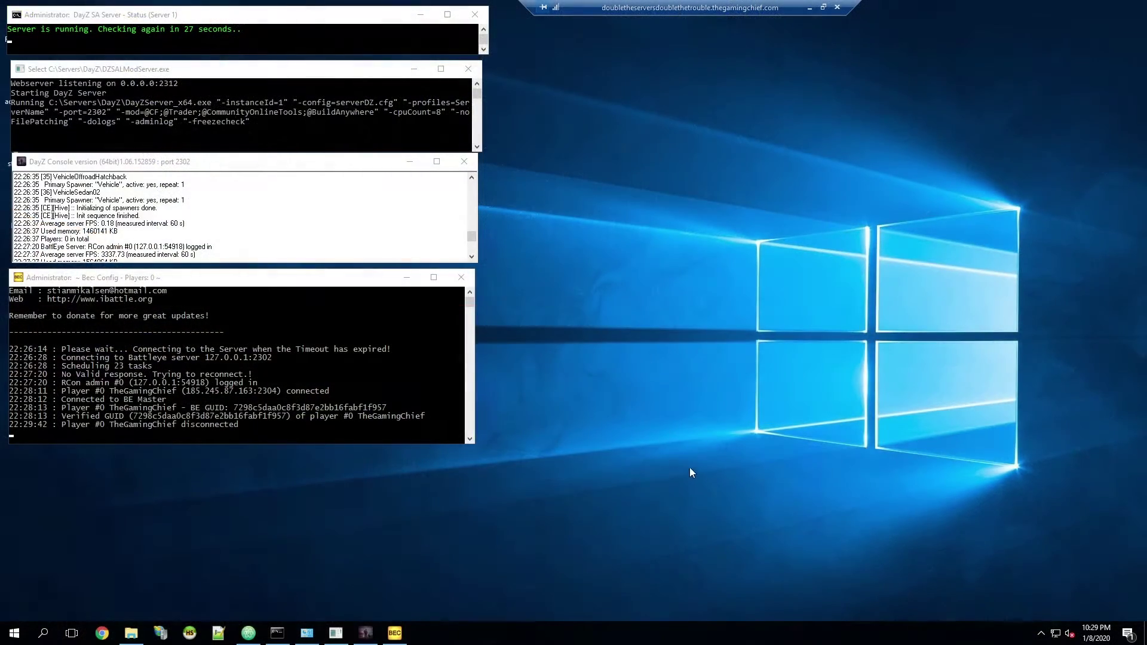
# Step: On the remote server, run Start Server_1.bat from the DayZ folder and minimise File Explorer
pyautogui.click(131, 633)
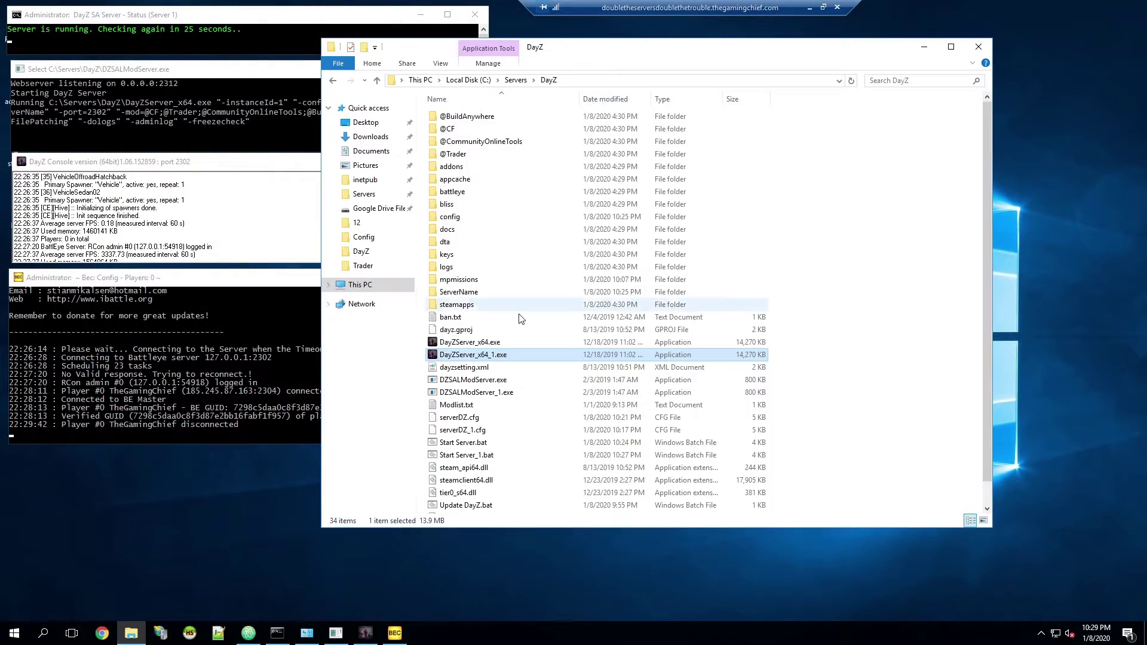
pyautogui.click(503, 458)
pyautogui.doubleClick(503, 458)
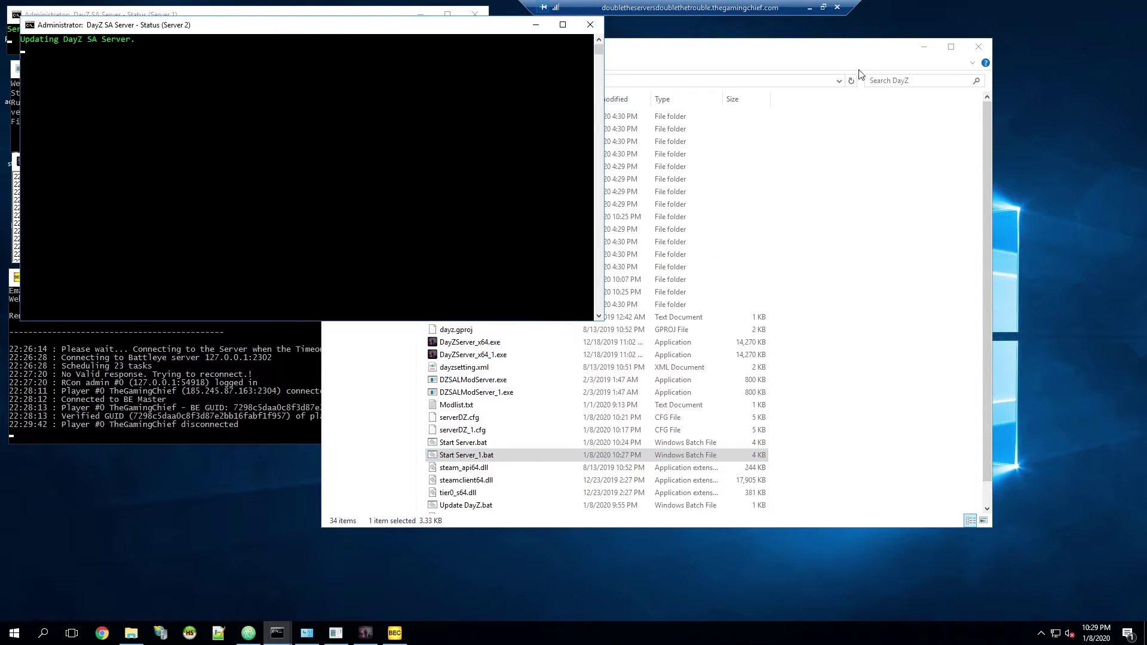
pyautogui.click(916, 48)
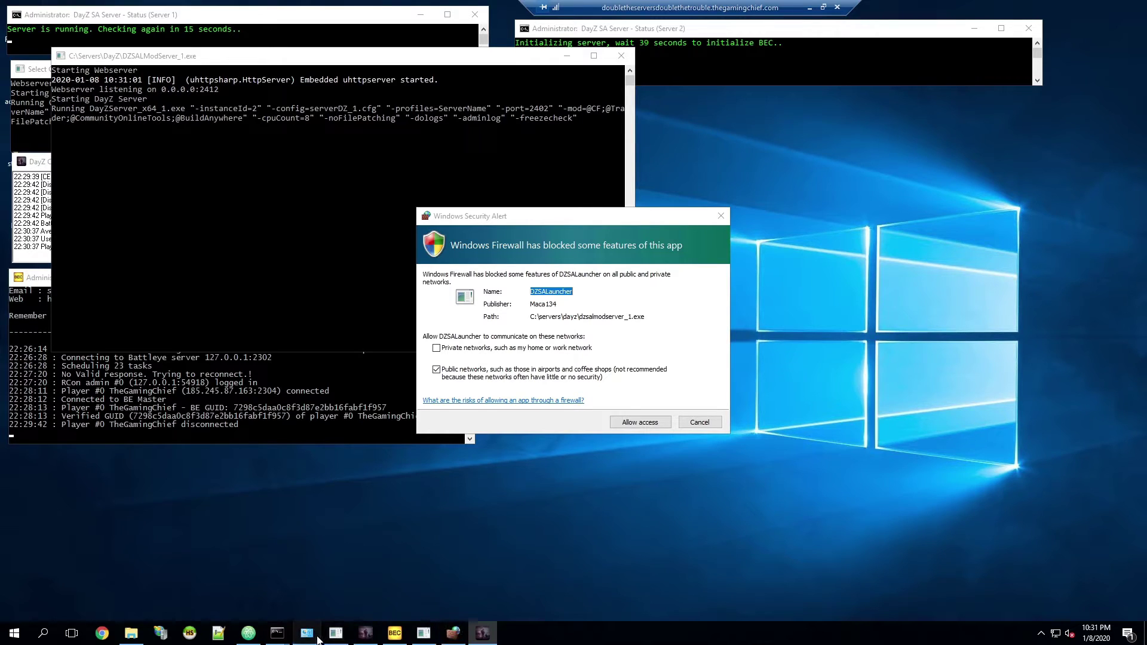
# Step: Allow dzsalmodserver_1.exe and dayzserver_x64_1.exe through Windows Firewall on public networks and close the Customize Settings window
pyautogui.click(319, 638)
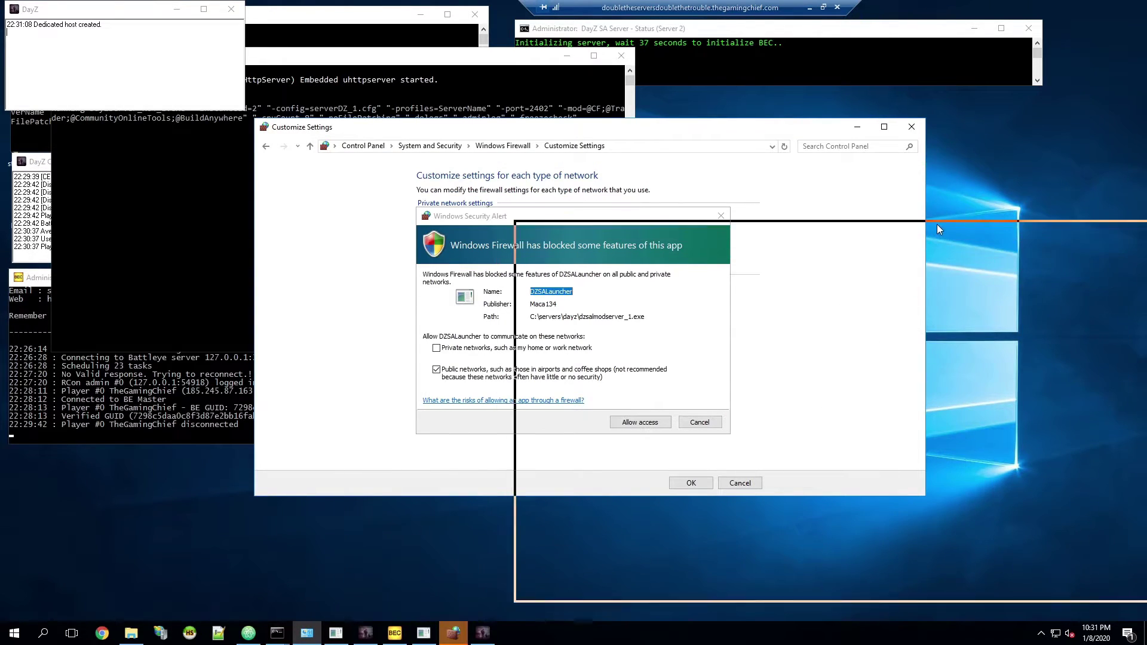
pyautogui.moveTo(936, 225); pyautogui.dragTo(934, 210)
pyautogui.moveTo(565, 220); pyautogui.dragTo(341, 208)
pyautogui.click(733, 292)
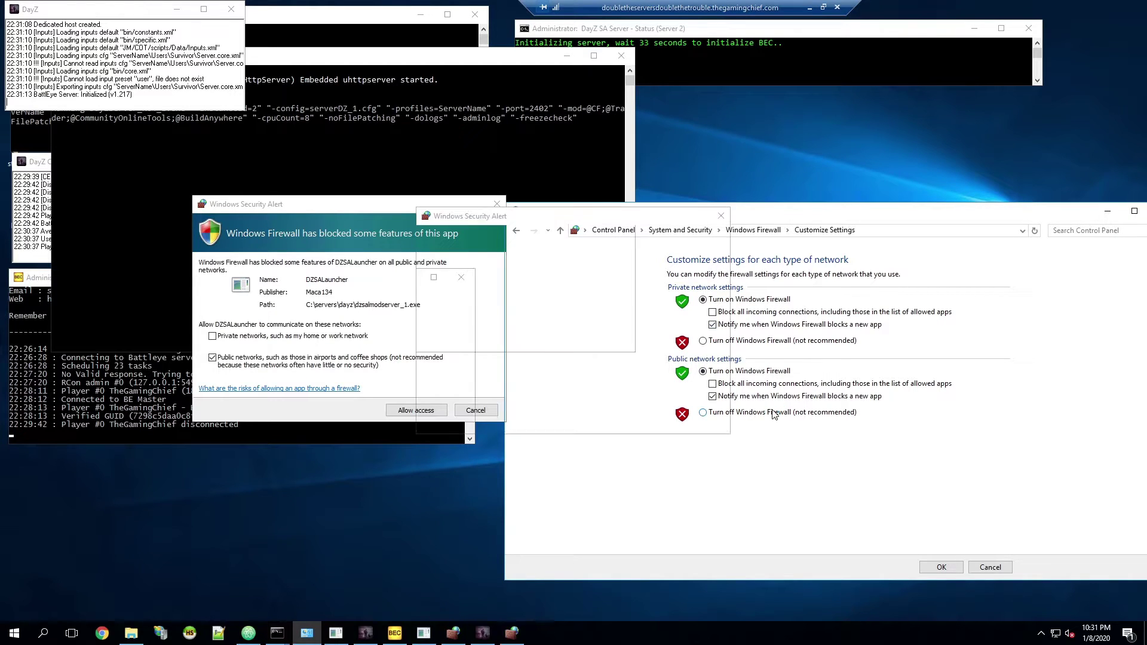
pyautogui.moveTo(606, 218); pyautogui.dragTo(454, 250)
pyautogui.click(485, 455)
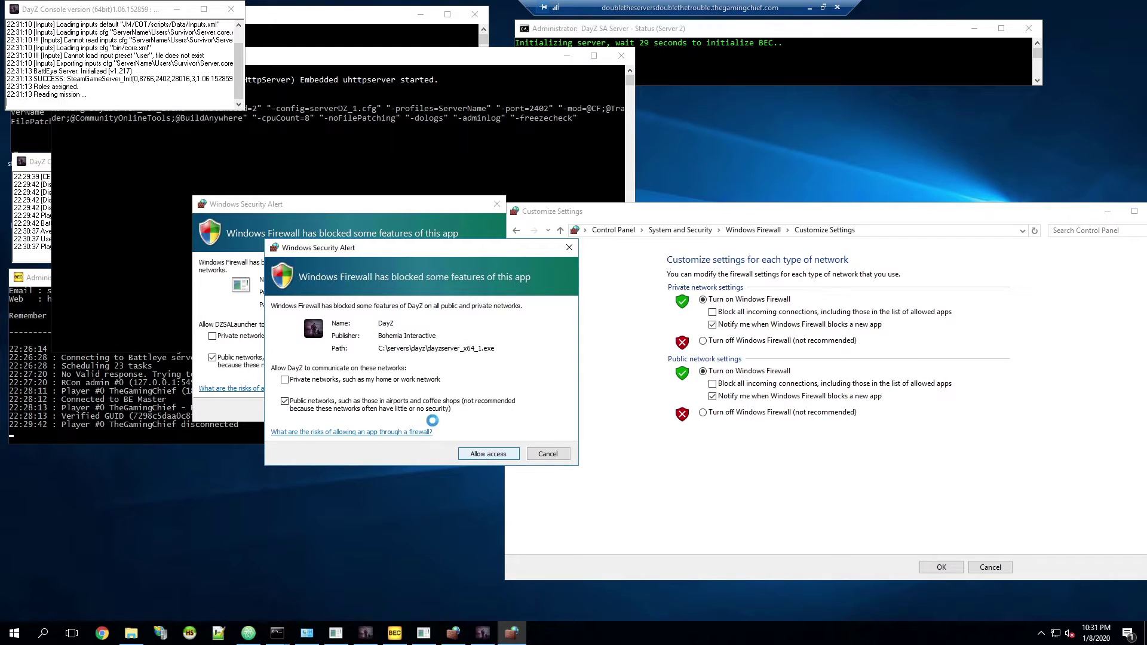
pyautogui.click(430, 410)
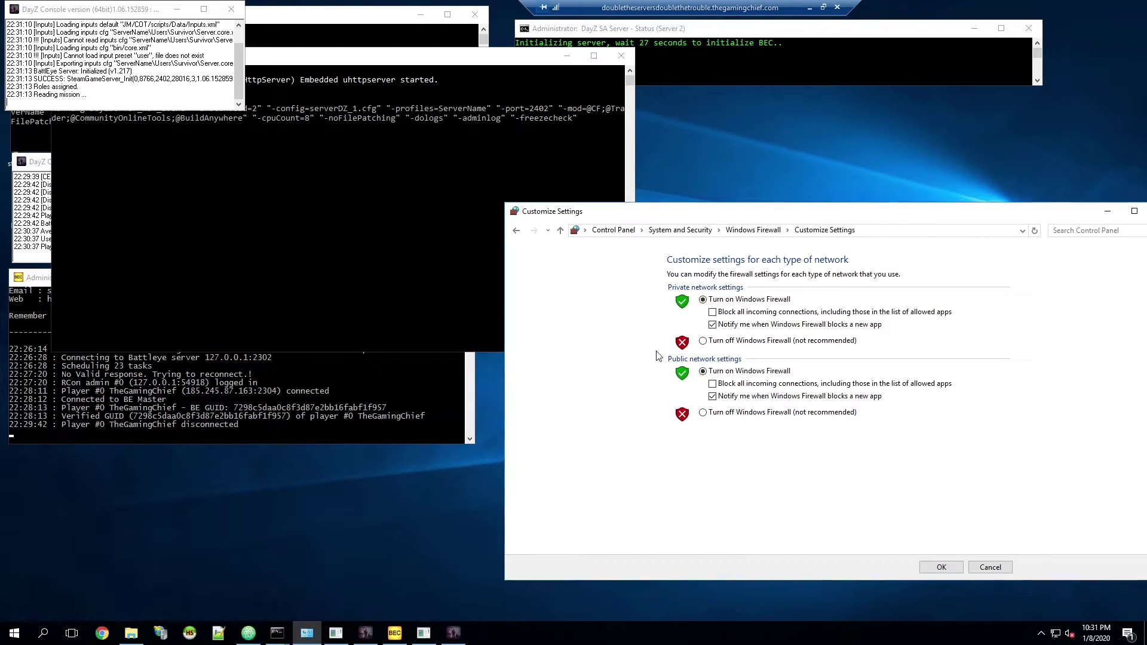
pyautogui.moveTo(929, 212); pyautogui.dragTo(715, 205)
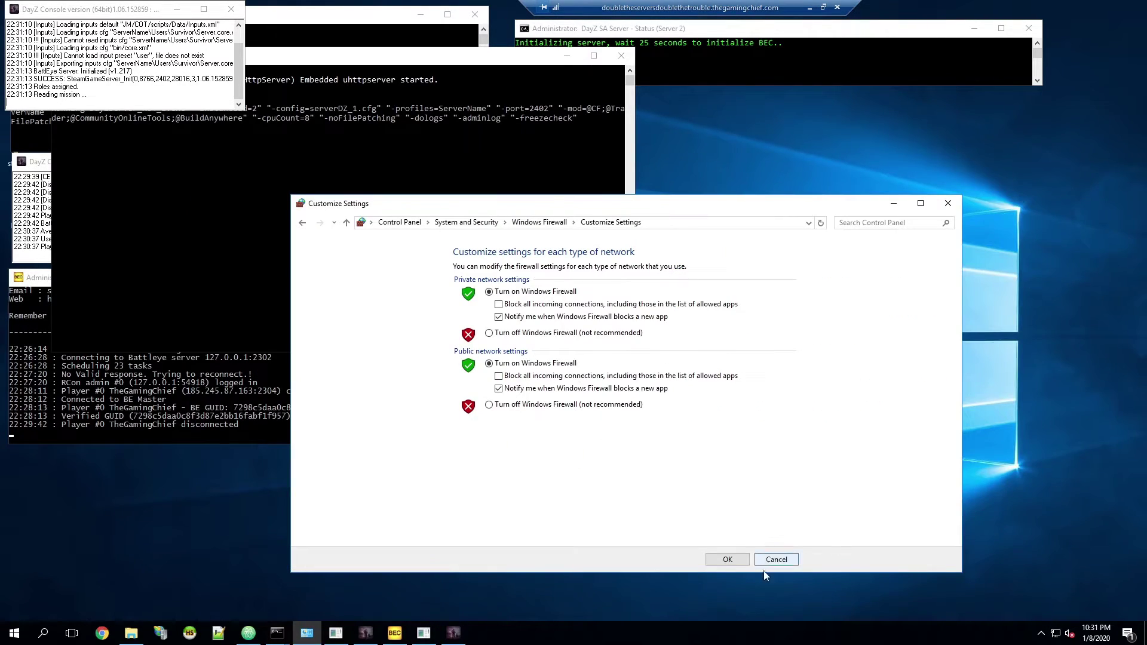
pyautogui.click(950, 204)
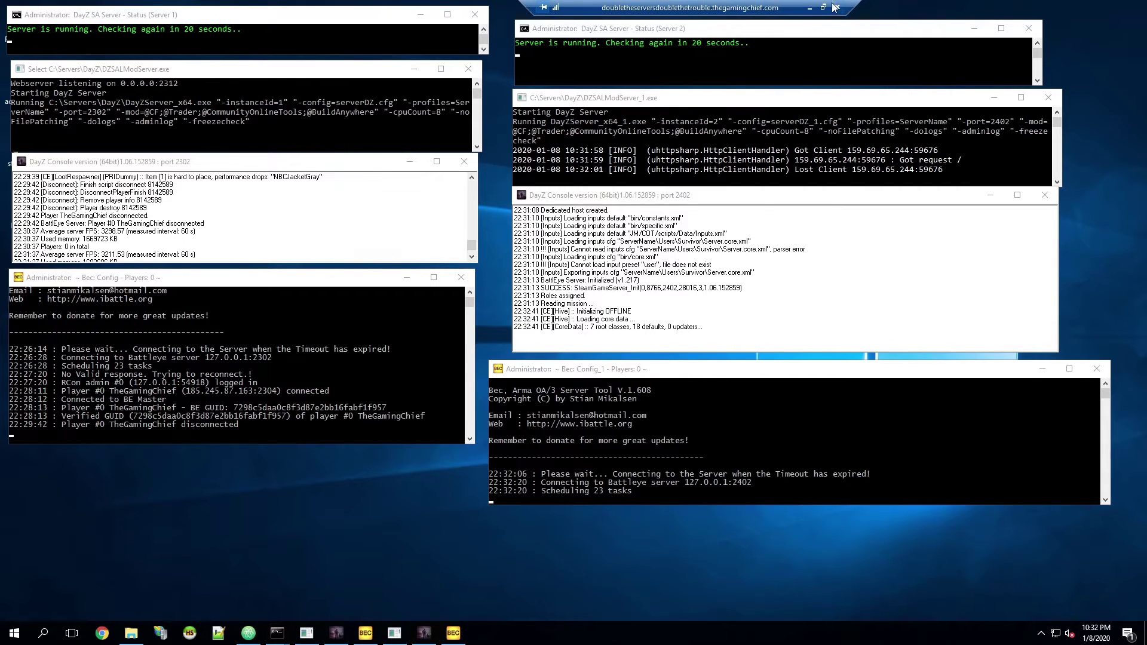
# Step: Switch to Chrome on the local machine, search for "dzsal" in a new tab and open the DZSALauncher website
pyautogui.click(808, 8)
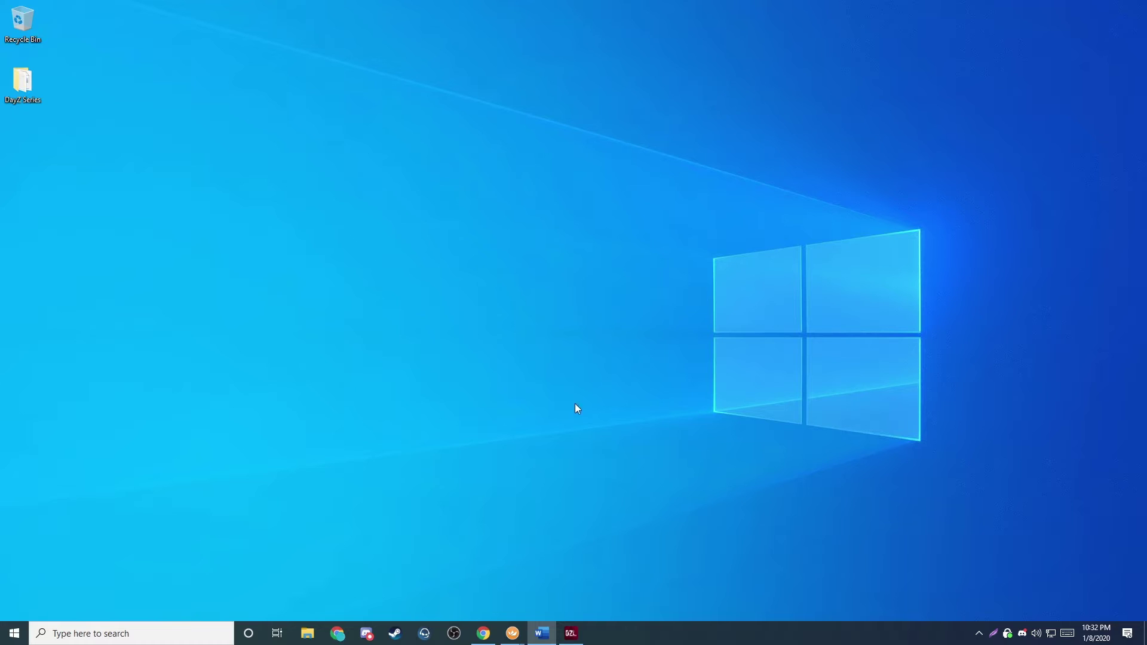
pyautogui.click(483, 634)
pyautogui.hotkey('ctrl', 't')
pyautogui.write('dzsal')
pyautogui.press('Return')
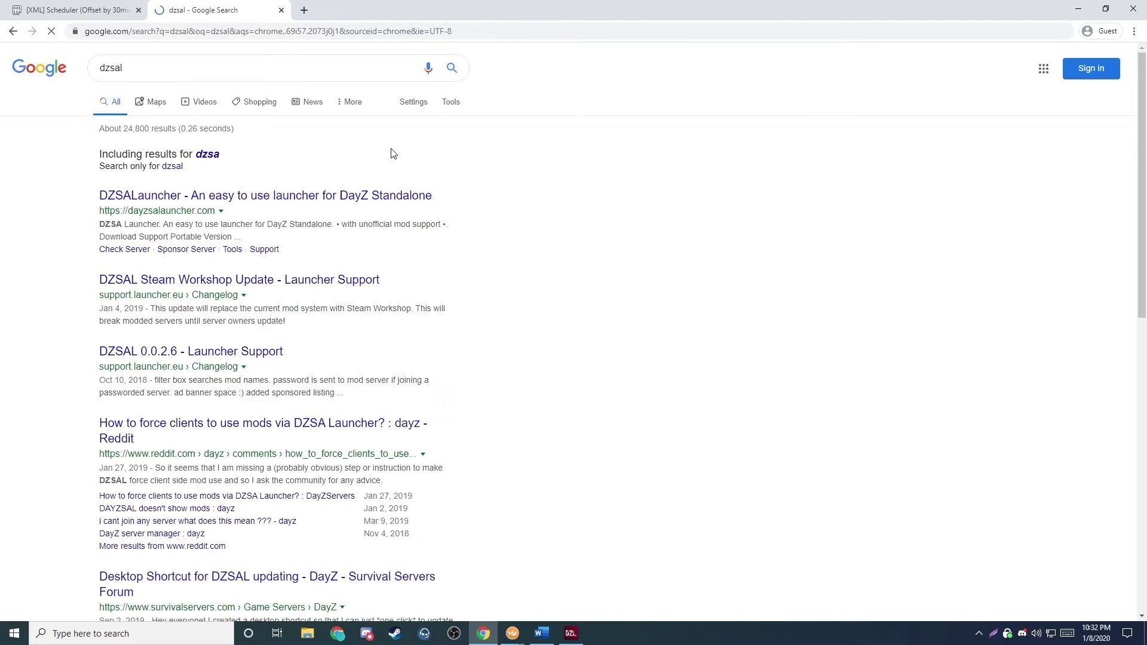
pyautogui.click(220, 196)
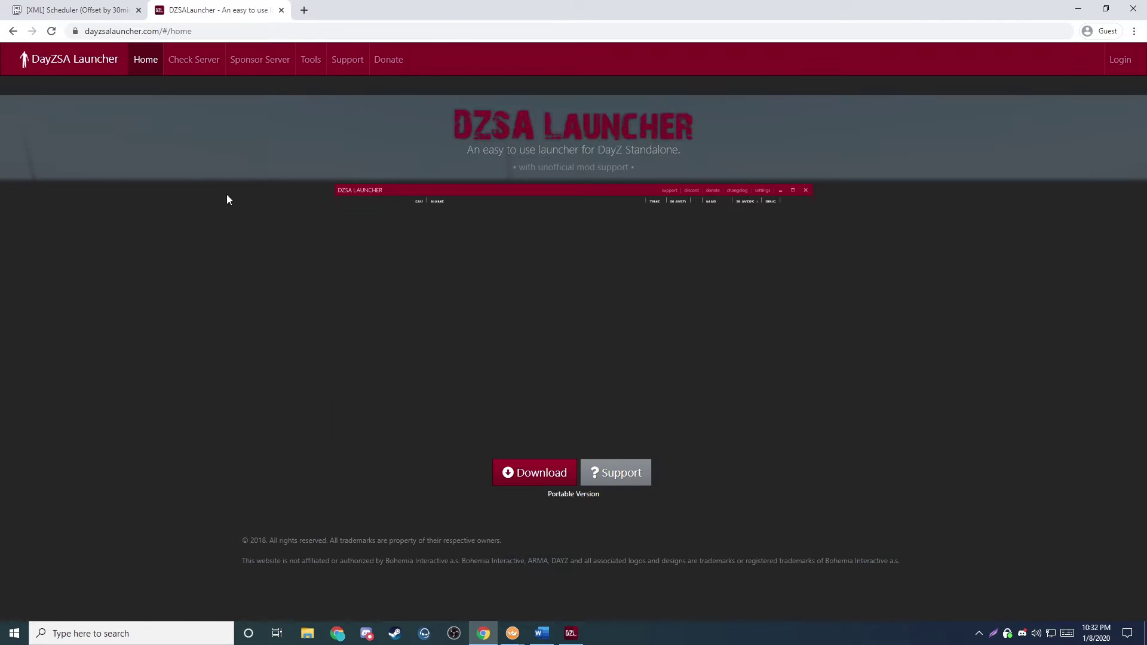
# Step: Run the Check Server tool on the second server's IP with Steam query port 28016 and highlight the result message
pyautogui.click(194, 59)
pyautogui.click(421, 160)
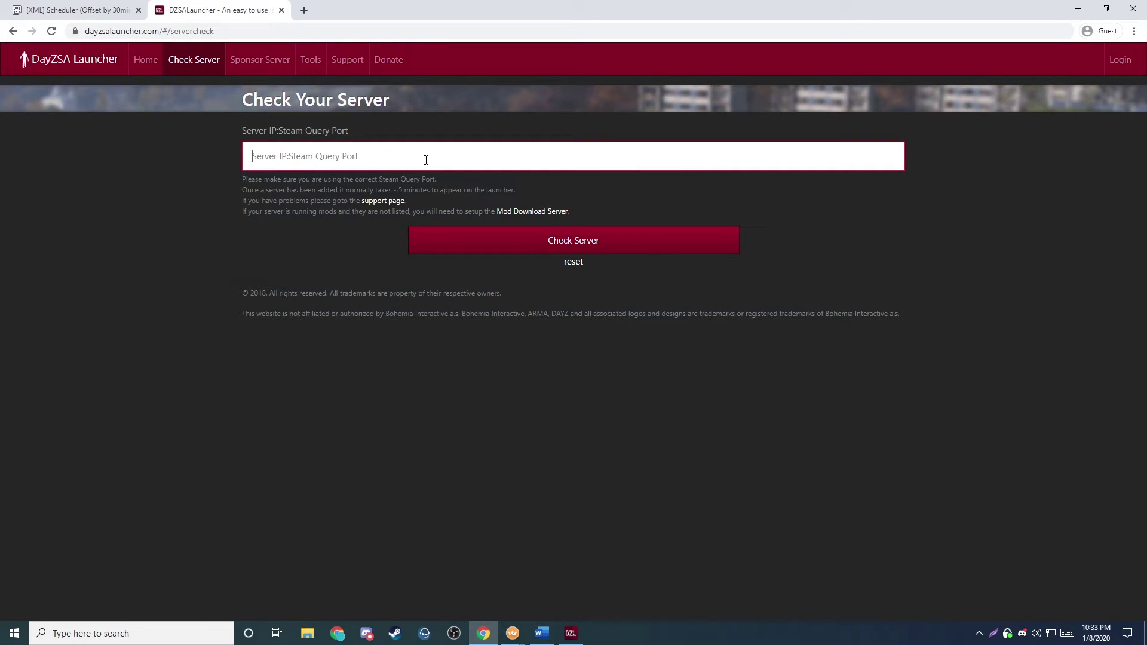
pyautogui.hotkey('ctrl', 'v')
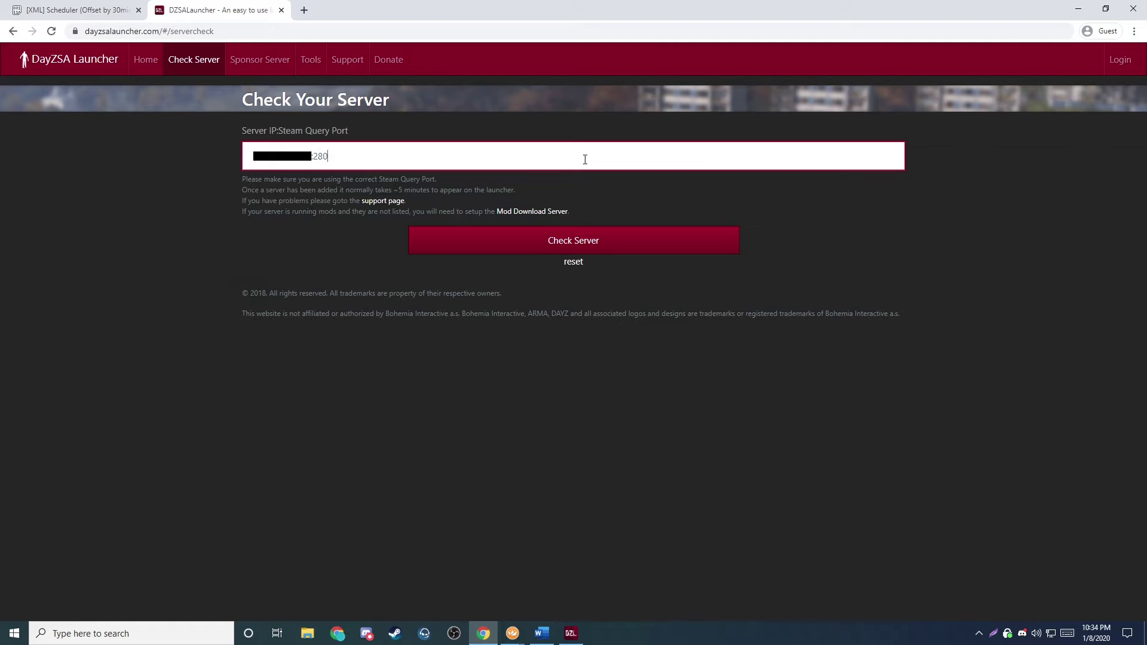
pyautogui.click(626, 245)
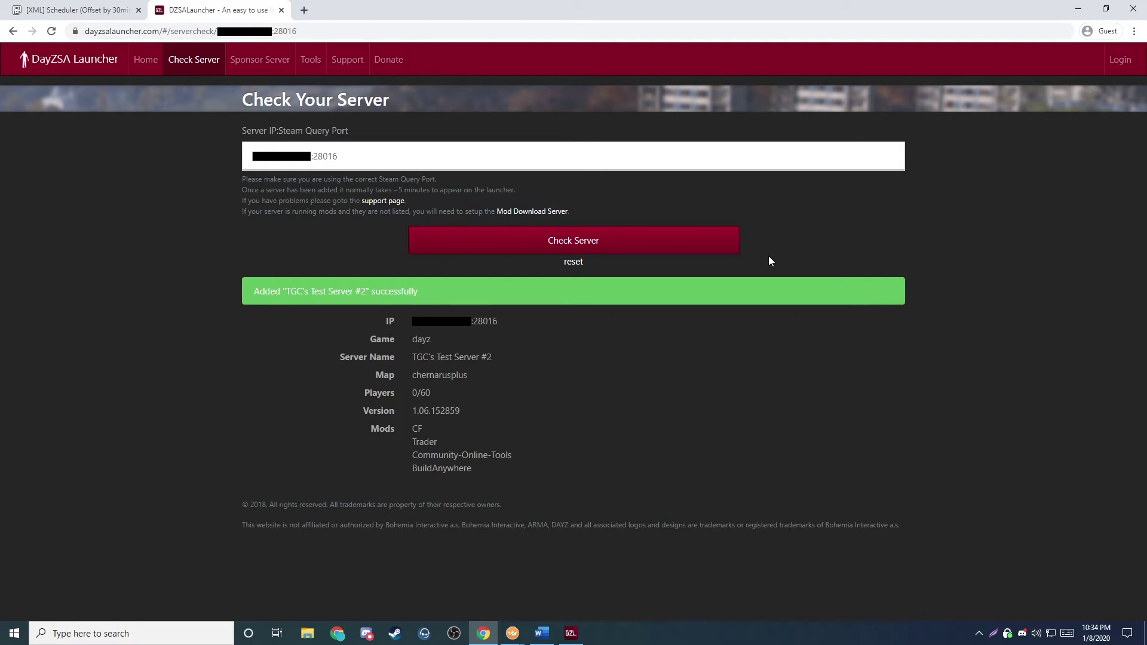
pyautogui.moveTo(287, 289); pyautogui.dragTo(424, 292)
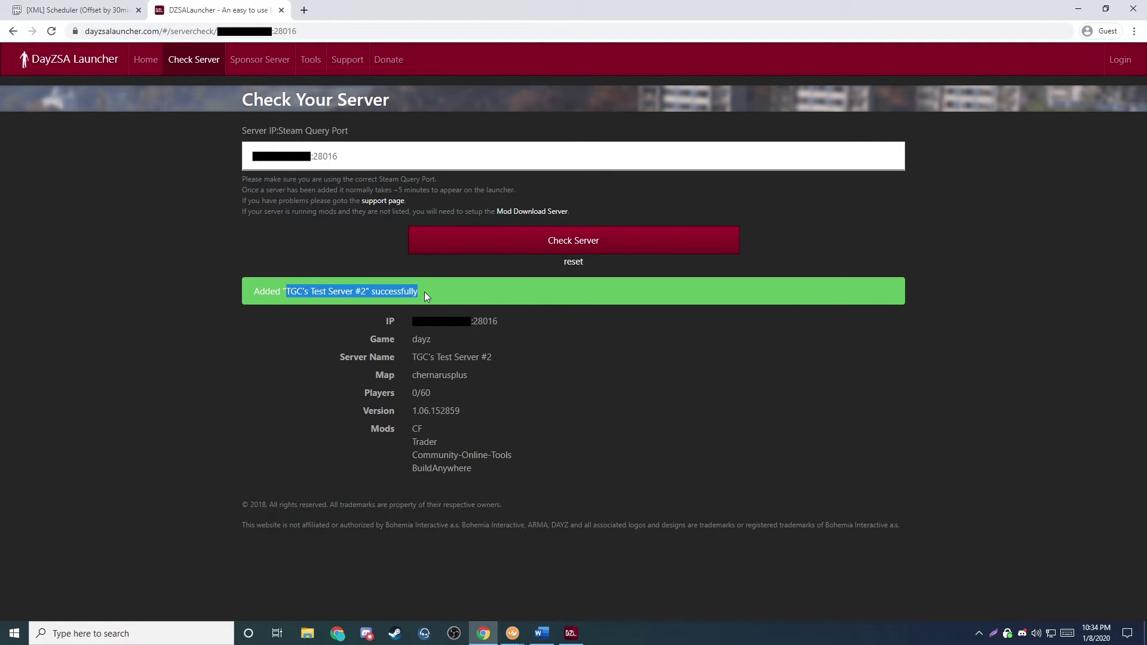
pyautogui.click(424, 291)
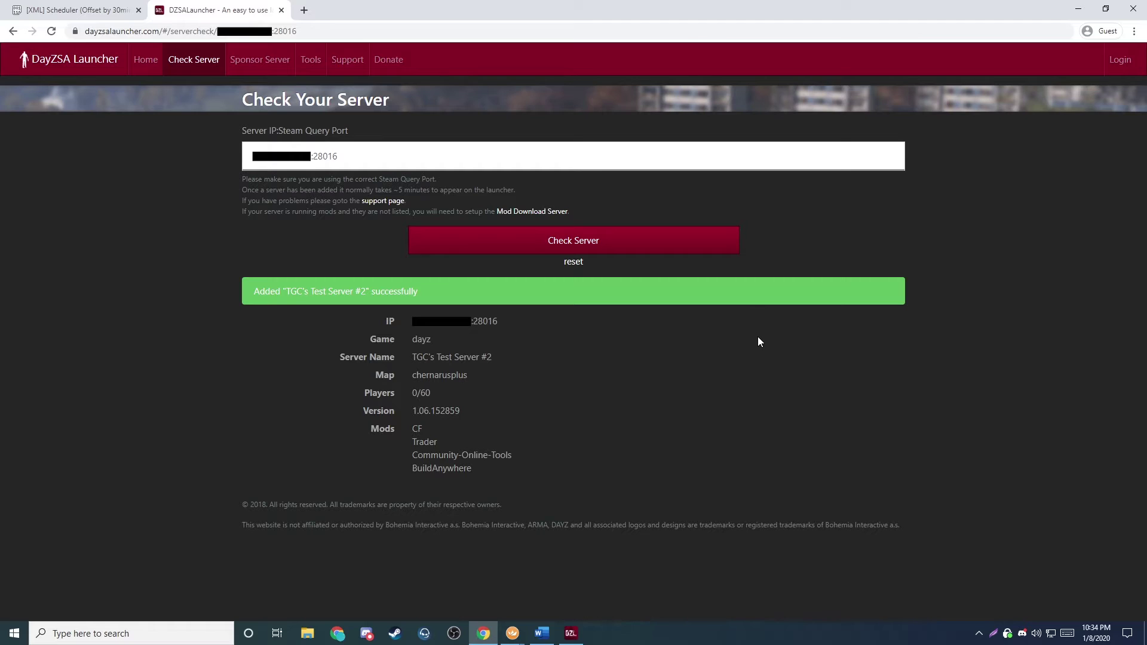
# Step: Minimise Chrome, then close and relaunch DZSA Launcher to reload its server list
pyautogui.click(1078, 9)
pyautogui.click(571, 633)
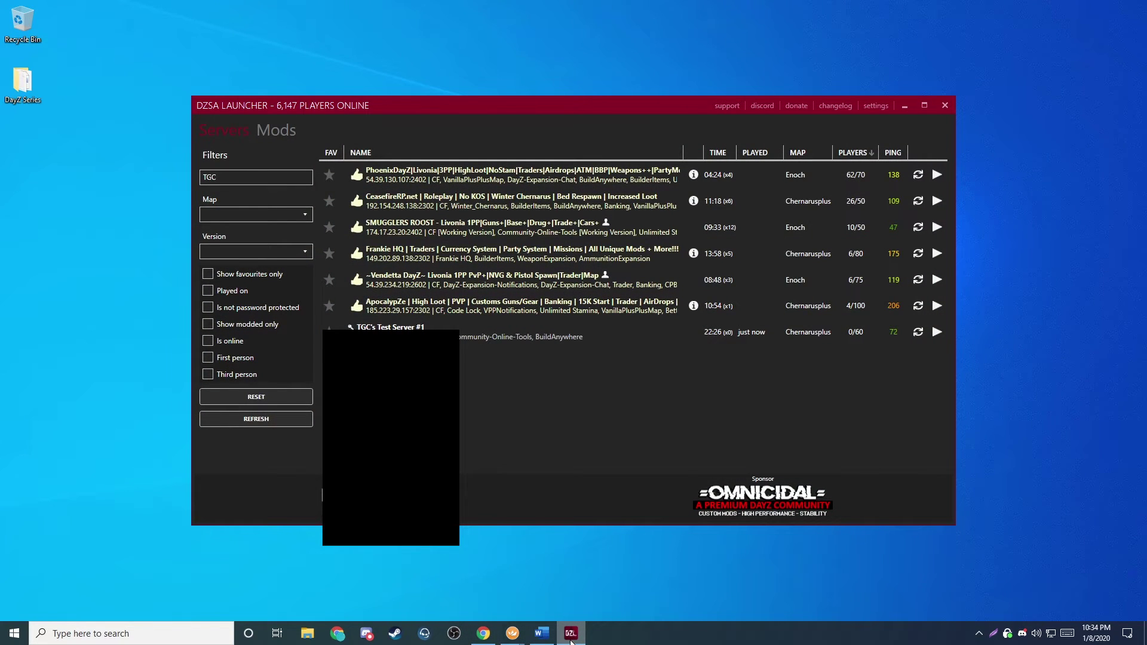
pyautogui.rightClick(572, 641)
pyautogui.click(569, 609)
pyautogui.press('super')
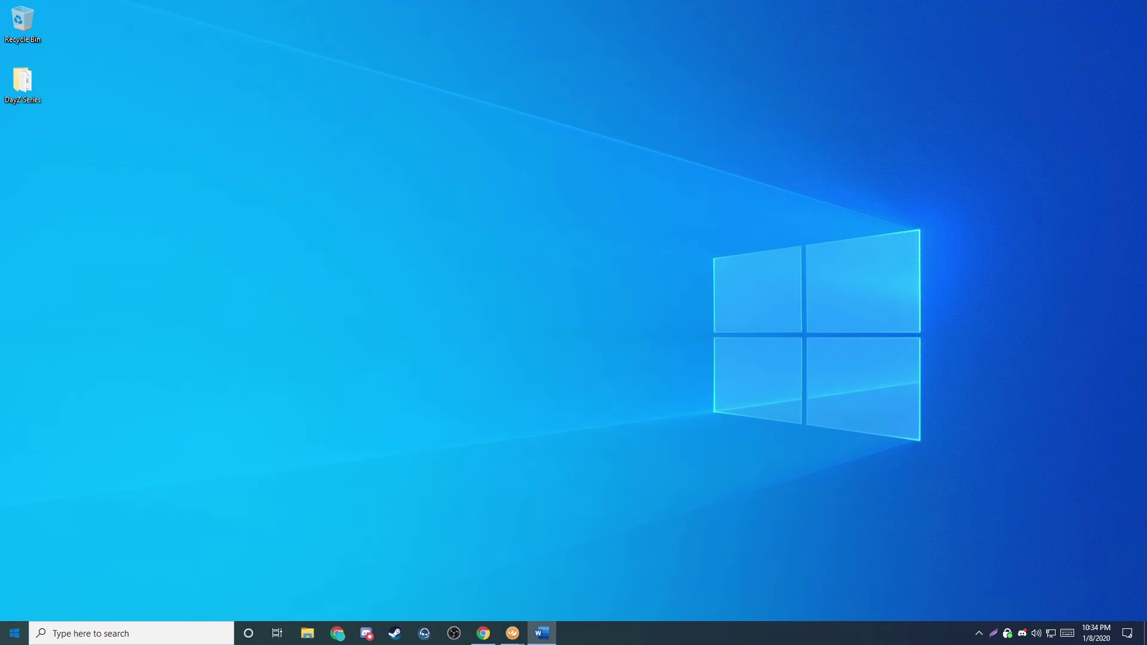
pyautogui.write('dz')
pyautogui.press('Return')
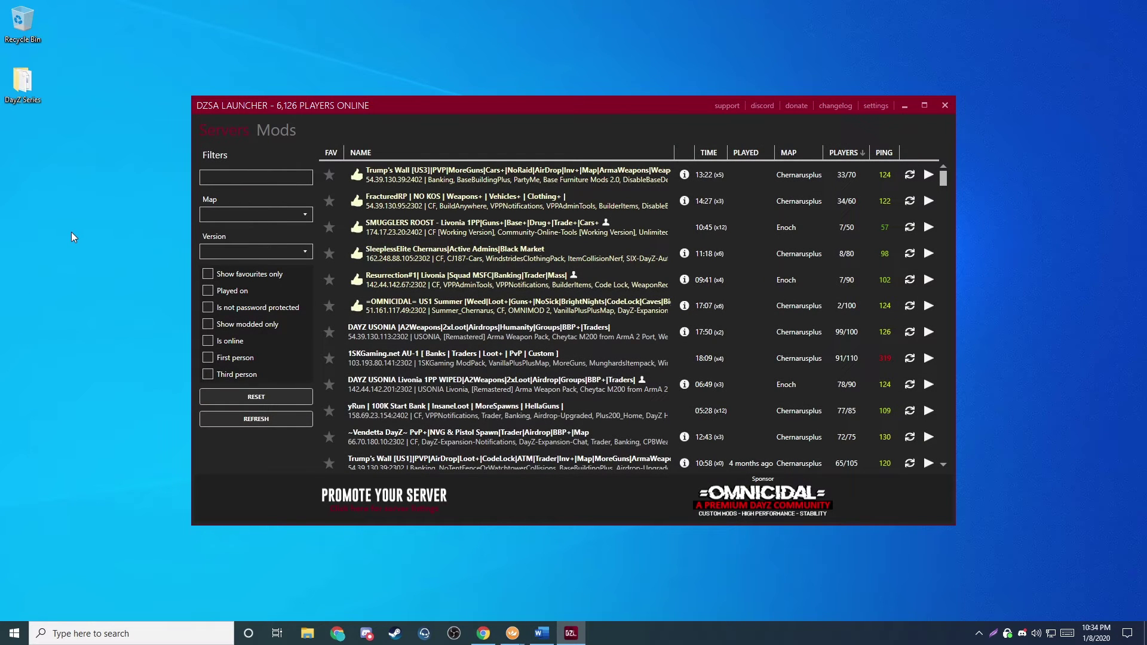
# Step: Filter the launcher's server list by "TGC" and refresh both TGC's Test Server #2 and TGC's Test Server #1
pyautogui.click(257, 177)
pyautogui.write('TGC')
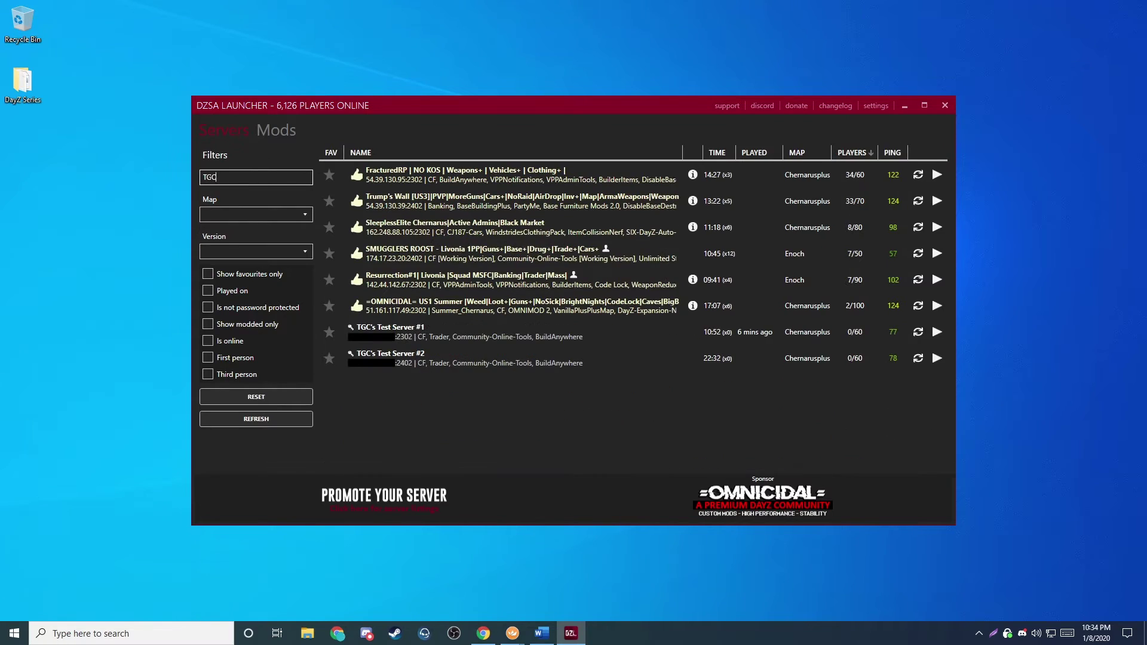
pyautogui.click(913, 360)
pyautogui.click(915, 338)
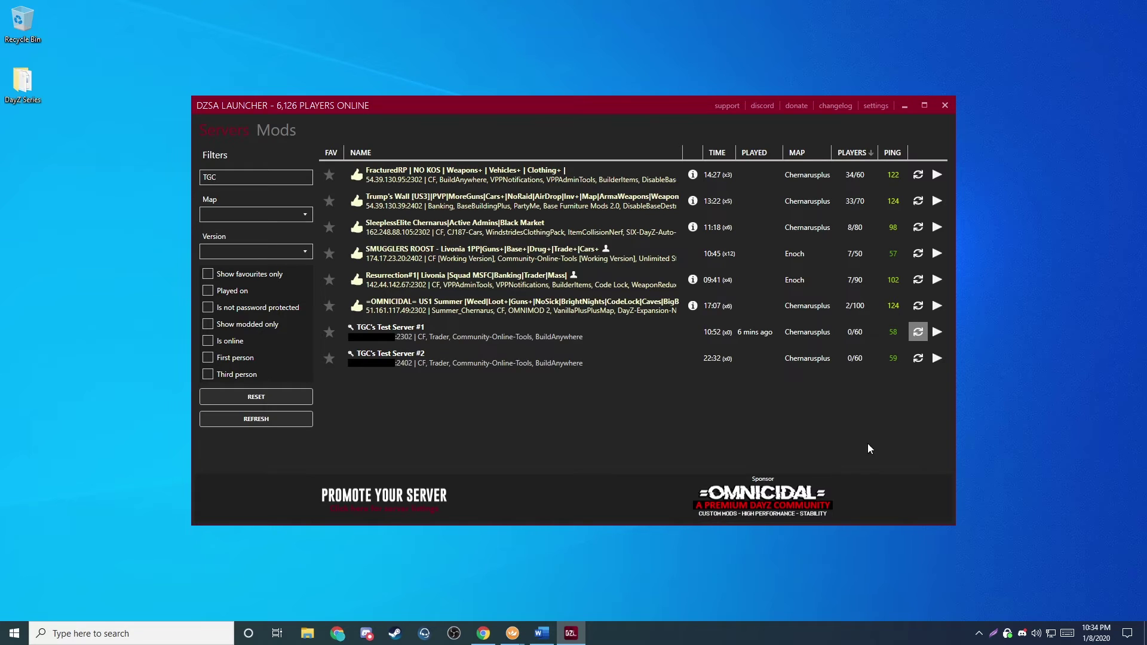
# Step: Join TGC's Test Server #2 from the launcher with the Play option
pyautogui.click(937, 361)
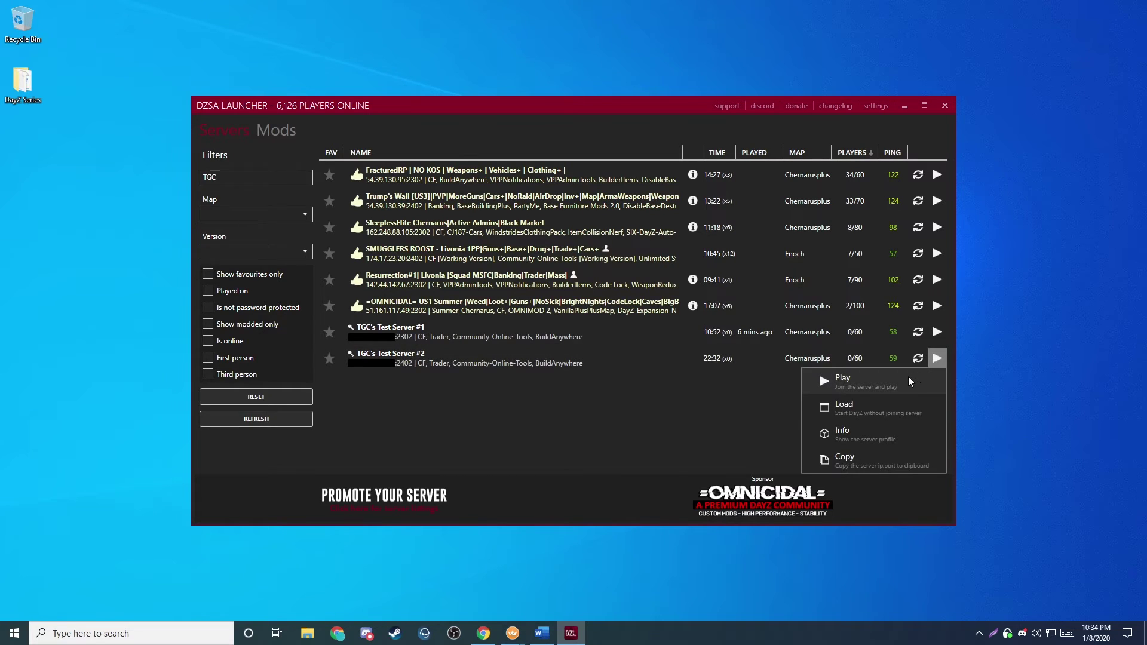
pyautogui.click(911, 382)
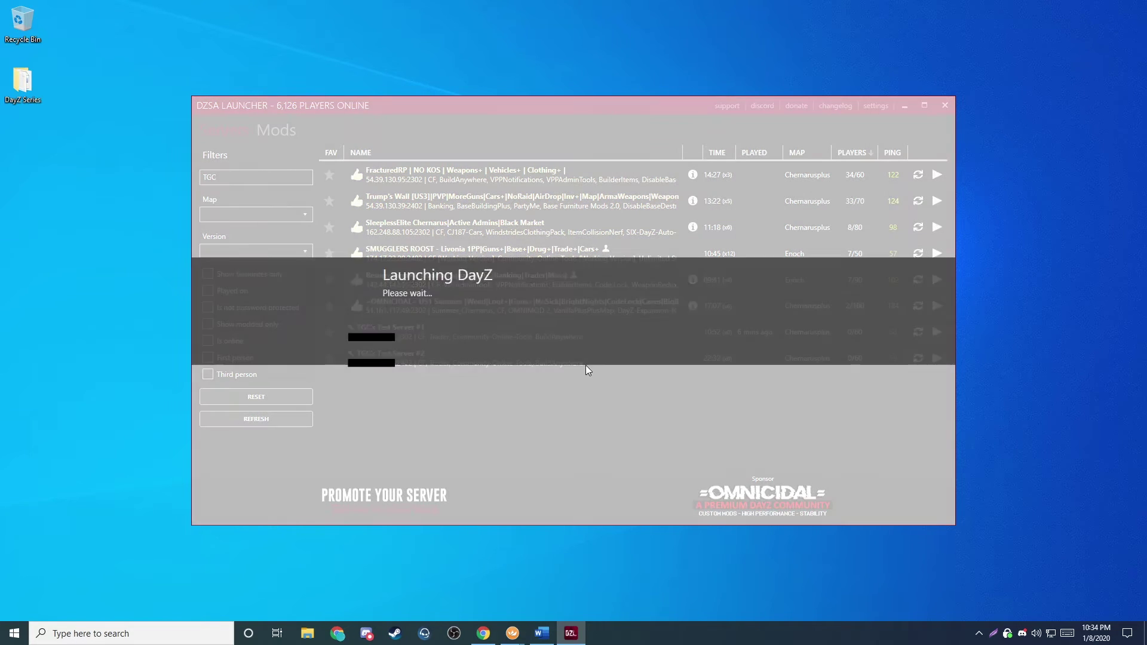
pyautogui.click(675, 349)
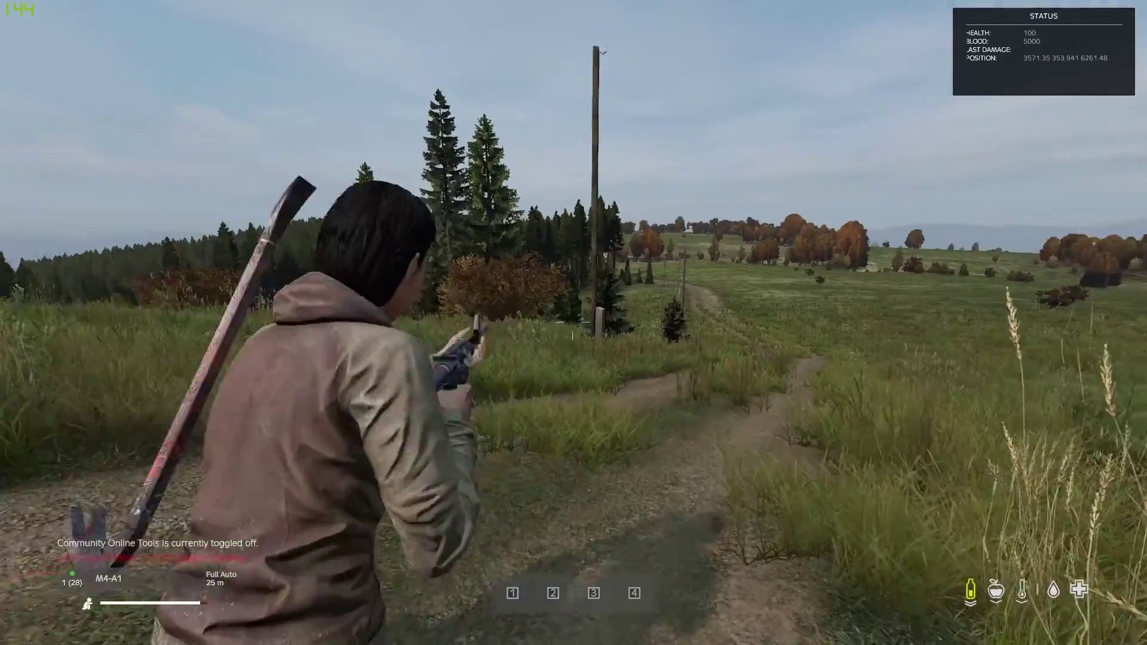
# Step: Empty the M4-A1 in full auto on the dirt road to test the second server, switching the camera view around the shooting
pyautogui.press('KP_Enter')
pyautogui.moveTo(573, 322); pyautogui.dragTo(574, 322)
pyautogui.press('KP_Enter')
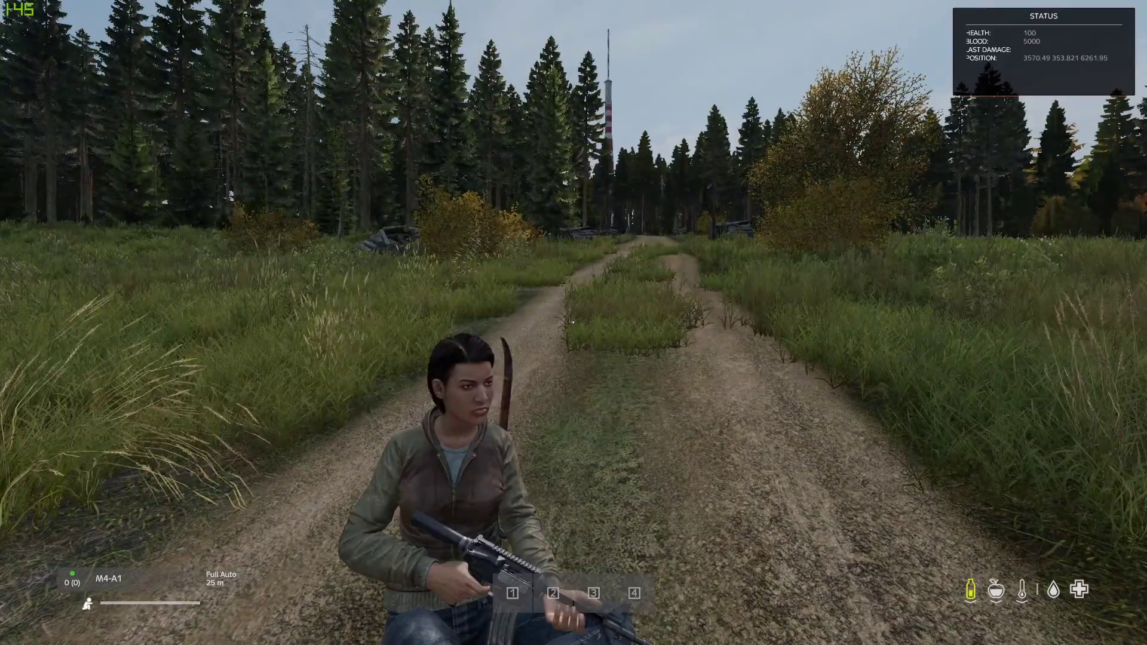
# Step: Leave the second server immediately without waiting for the countdown and request to exit DayZ from its main menu
pyautogui.press('Escape')
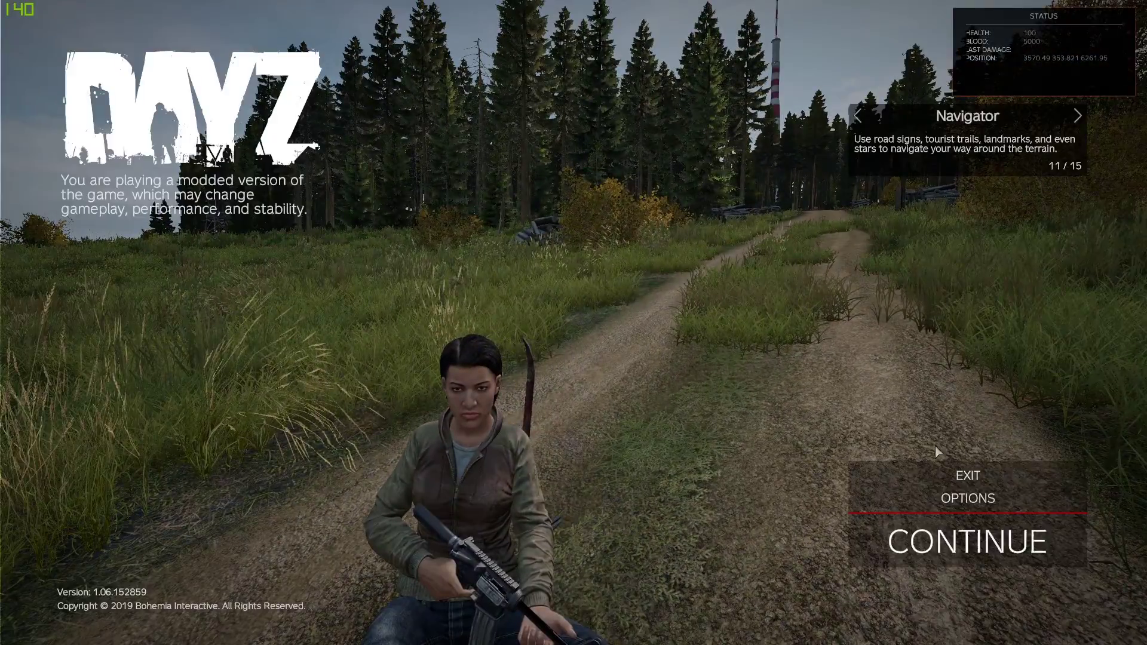
pyautogui.click(944, 467)
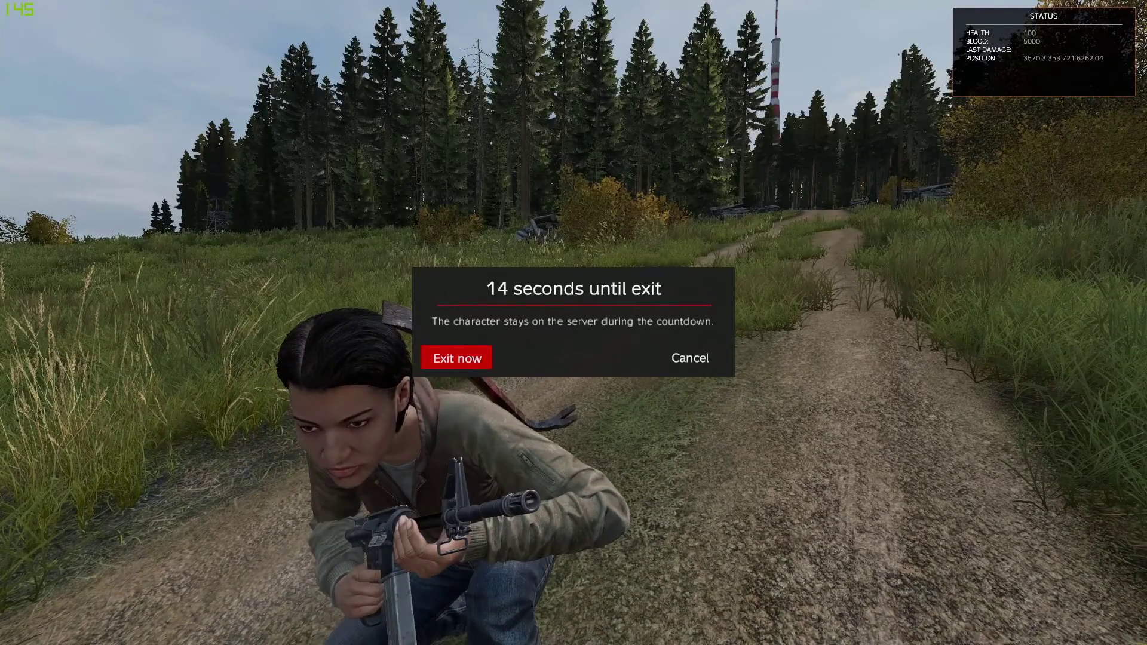
pyautogui.click(456, 358)
pyautogui.click(1073, 65)
# Step: Switch to the remote server and examine the status, DZSALModServer, DayZ console and Bec windows of both servers
pyautogui.hotkey('alt', 'Tab')
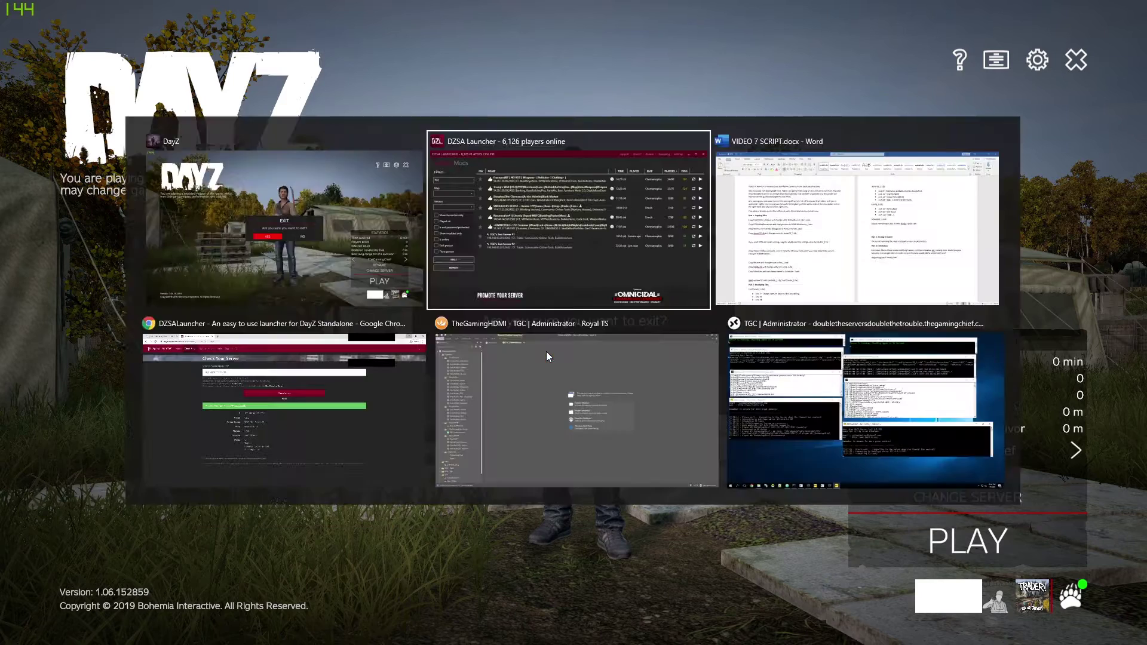
pyautogui.click(600, 541)
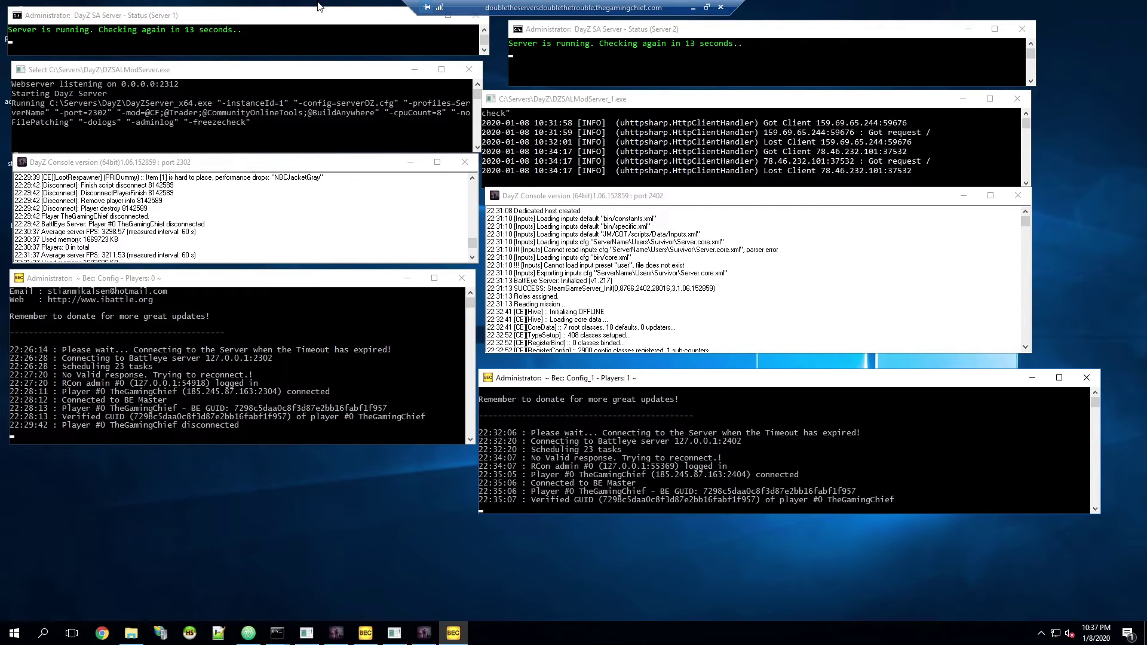
pyautogui.click(242, 23)
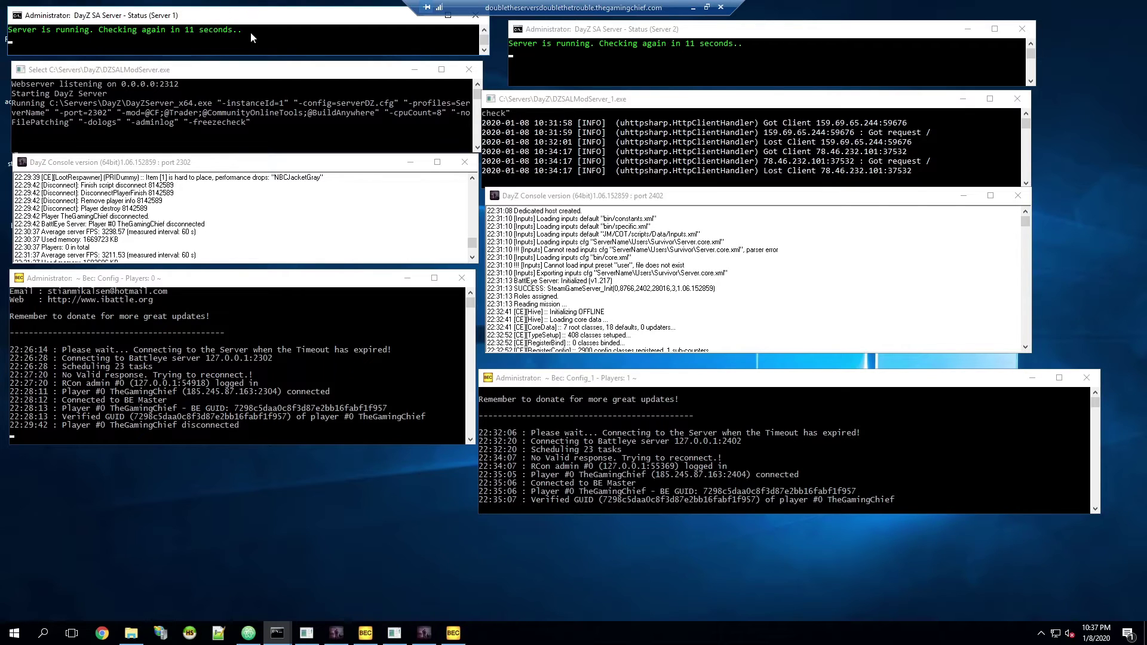
pyautogui.click(147, 84)
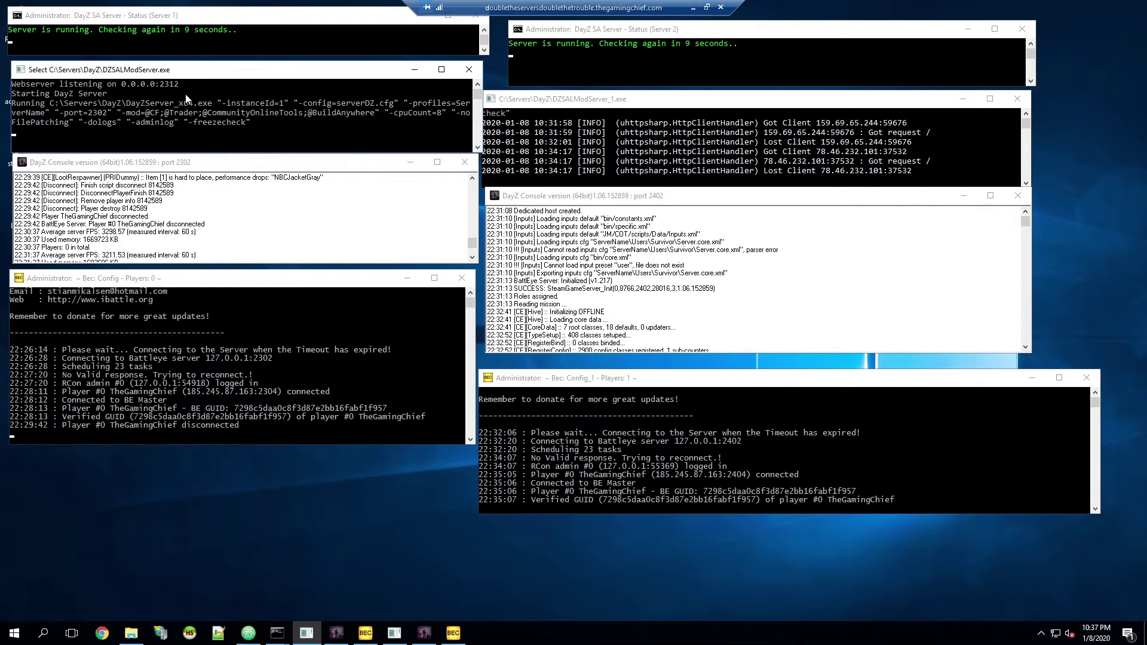
pyautogui.click(163, 281)
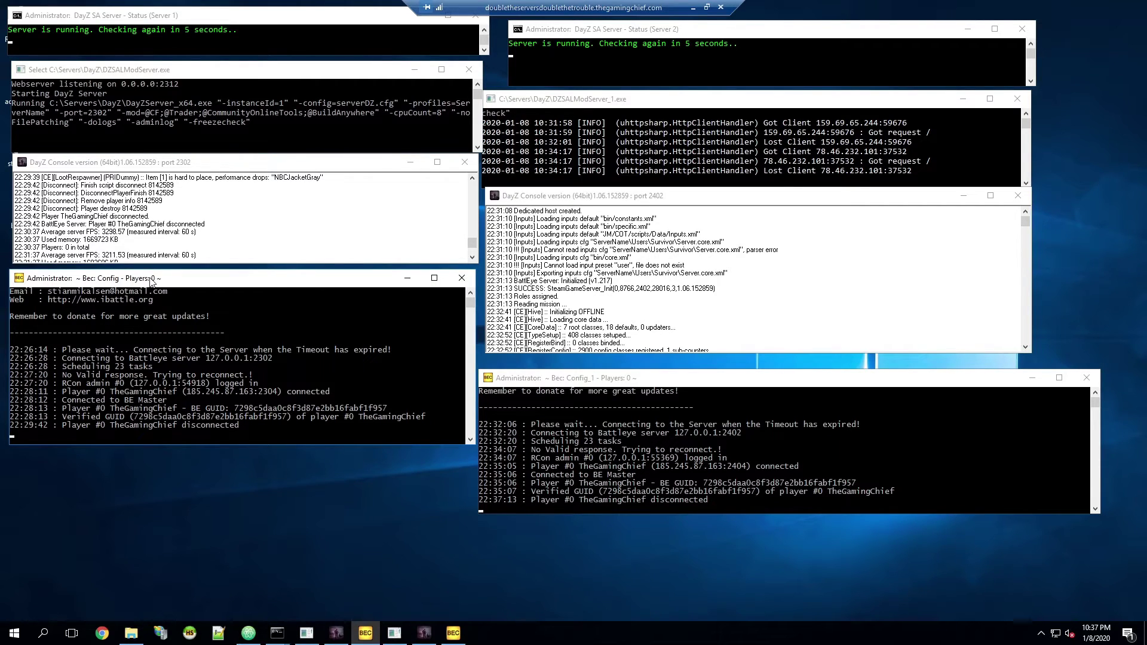
pyautogui.click(616, 35)
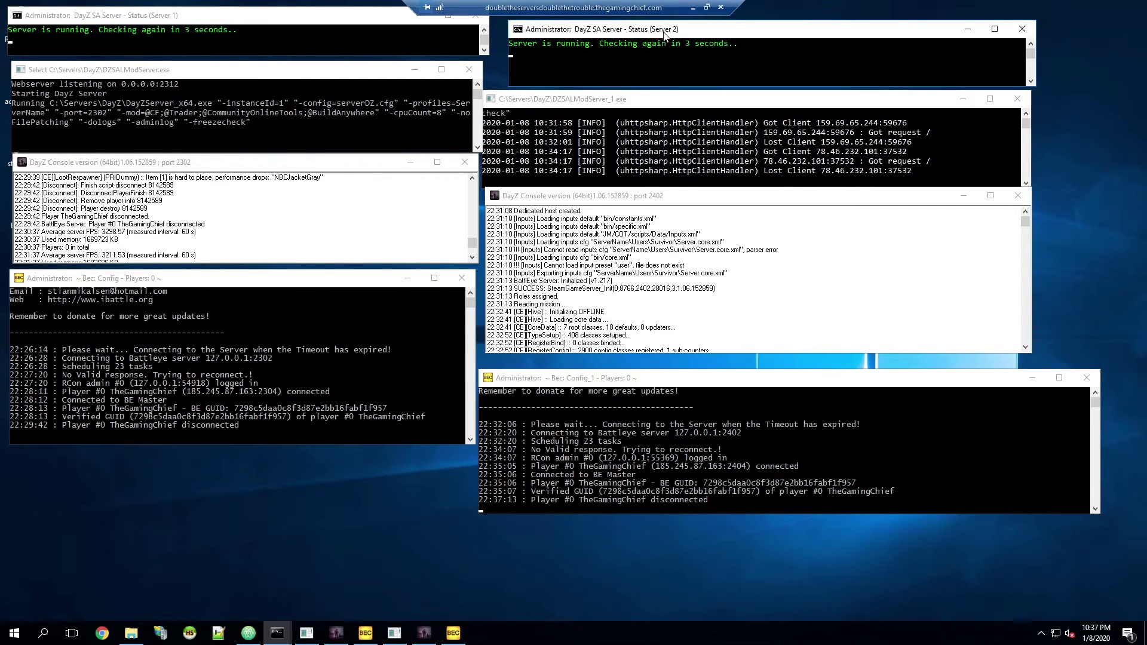
pyautogui.click(649, 106)
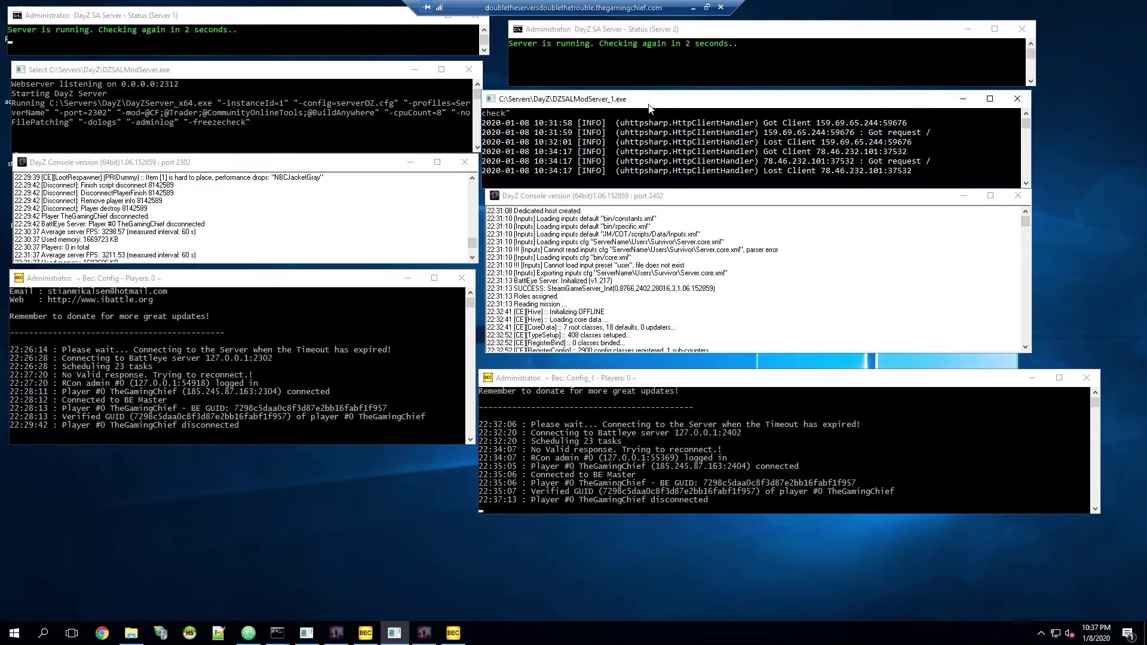
pyautogui.click(665, 209)
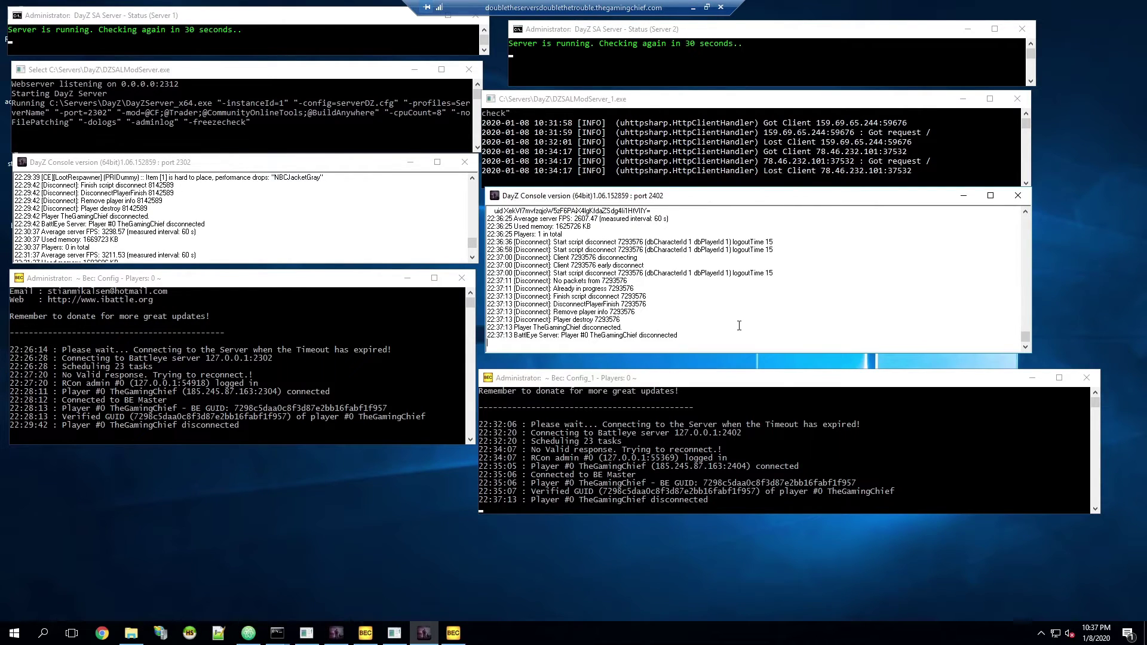
pyautogui.click(621, 381)
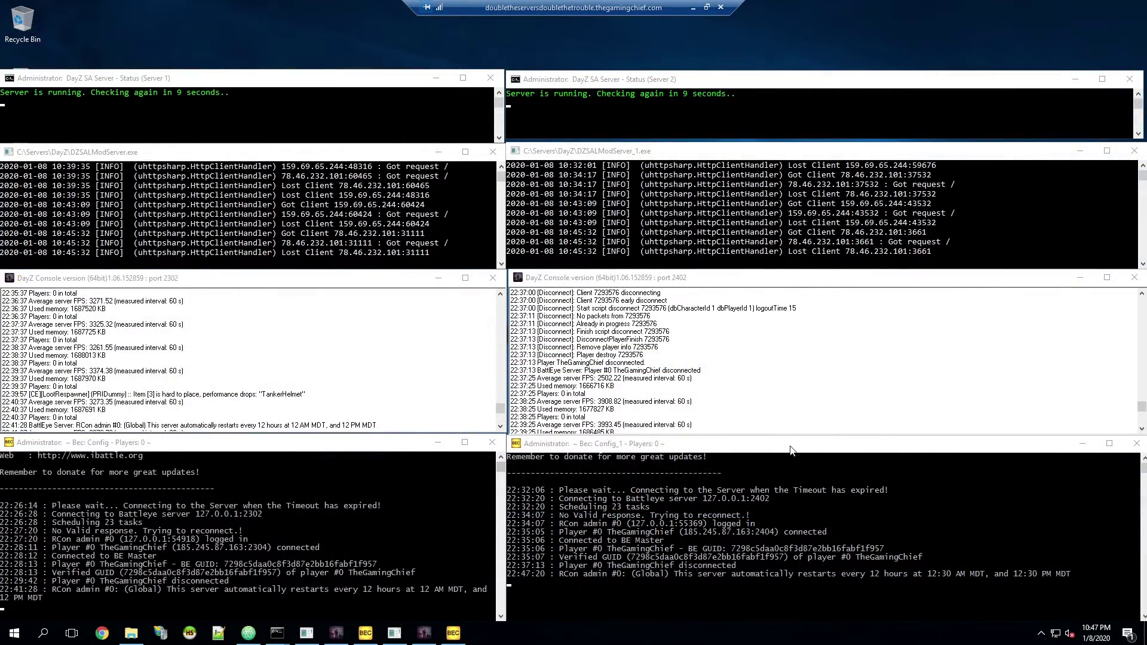
# Step: Compare the scheduled restart messages in the Bec windows of the first and second servers
pyautogui.click(363, 450)
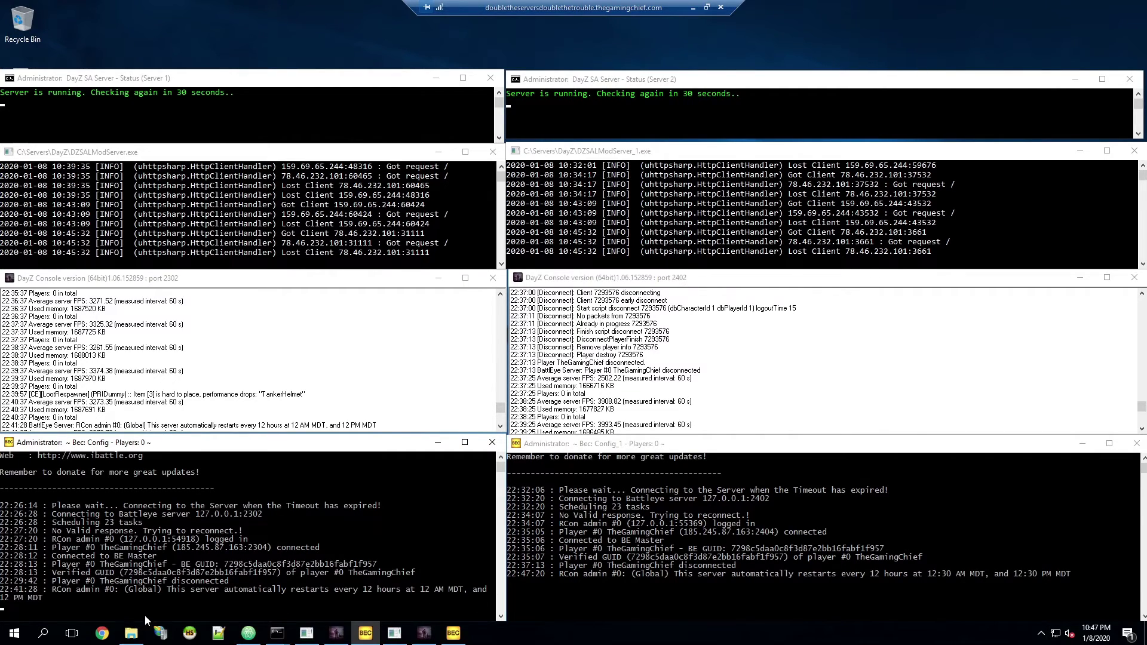
pyautogui.click(948, 585)
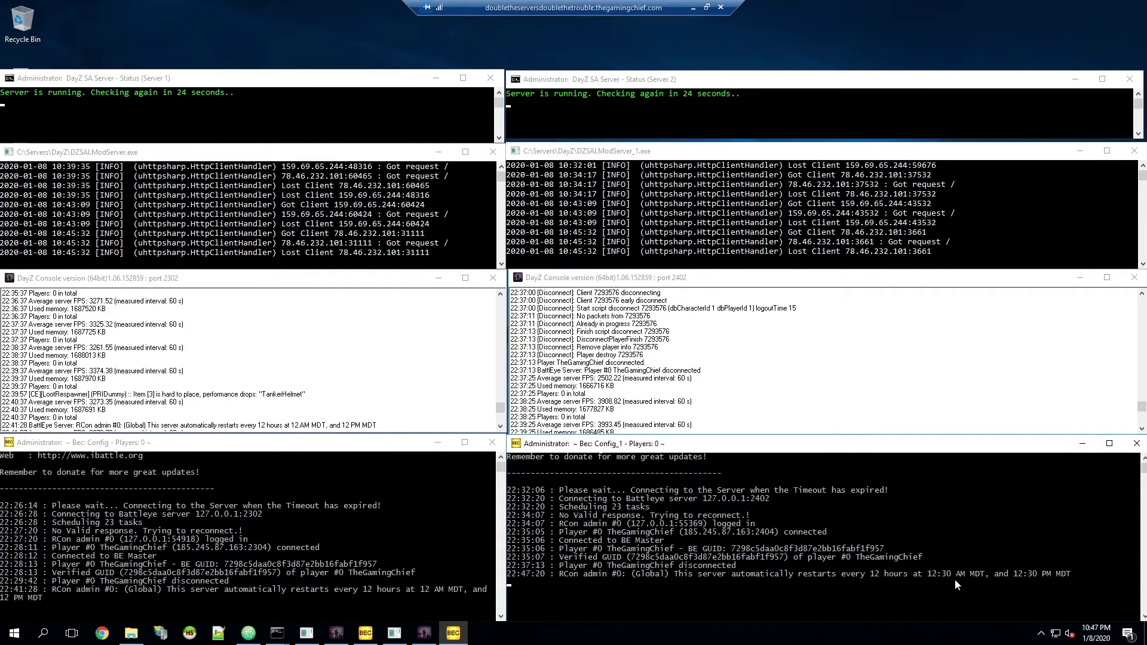
pyautogui.click(884, 41)
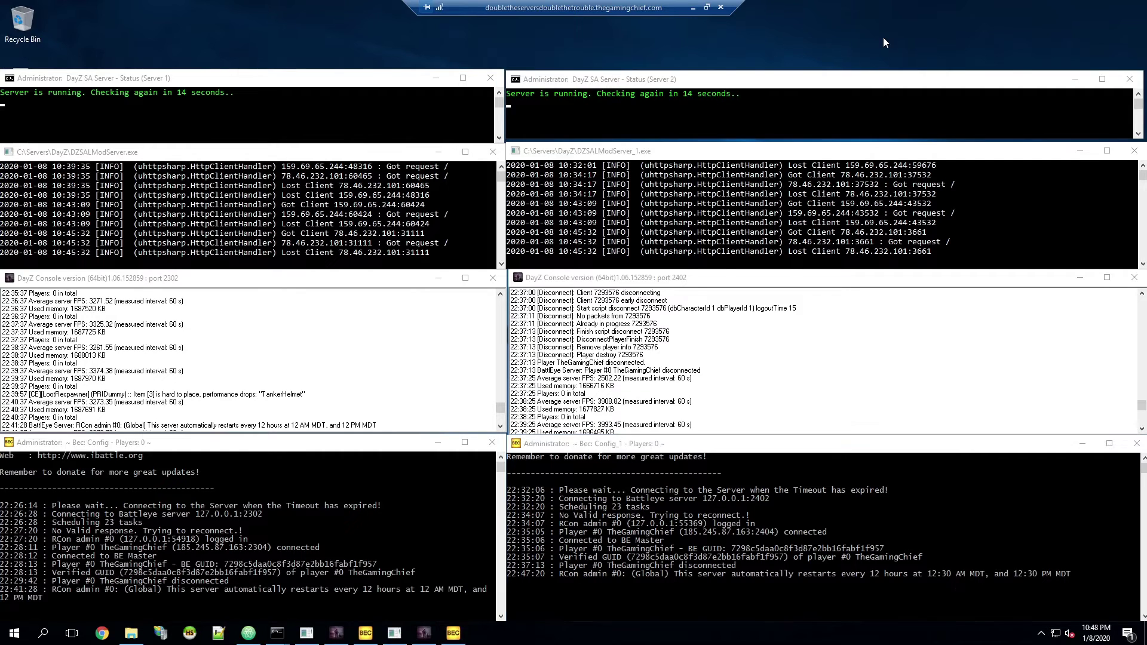